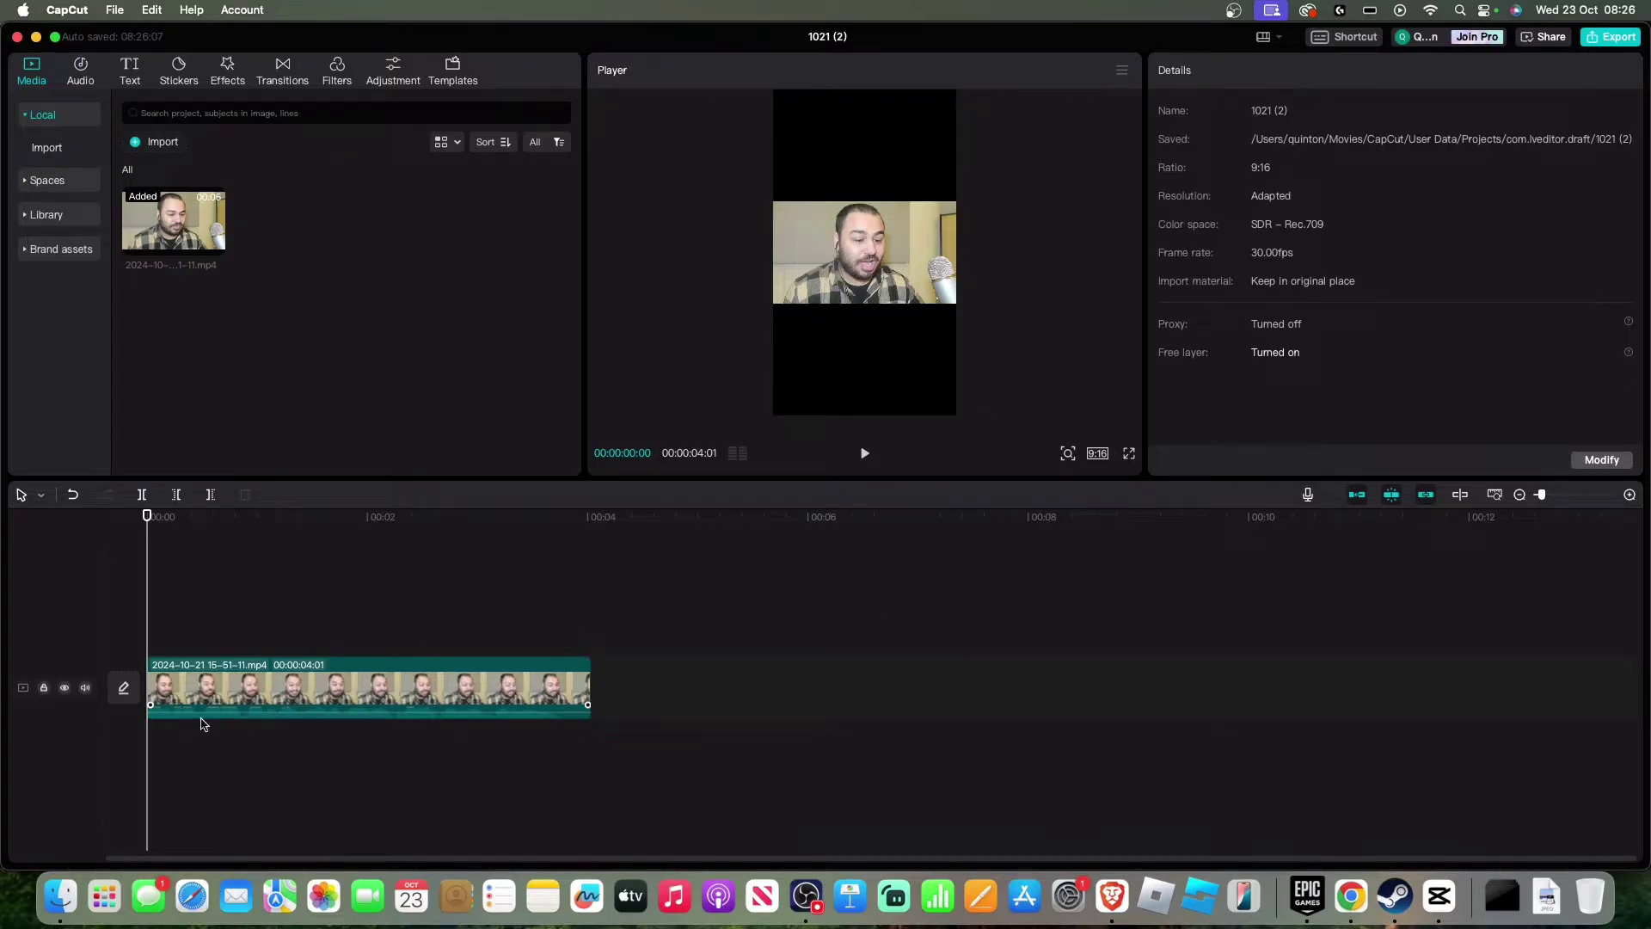
# Select the talking-head clip and scale it up to 317% to fill the 9:16 canvas.
pyautogui.click(841, 272)
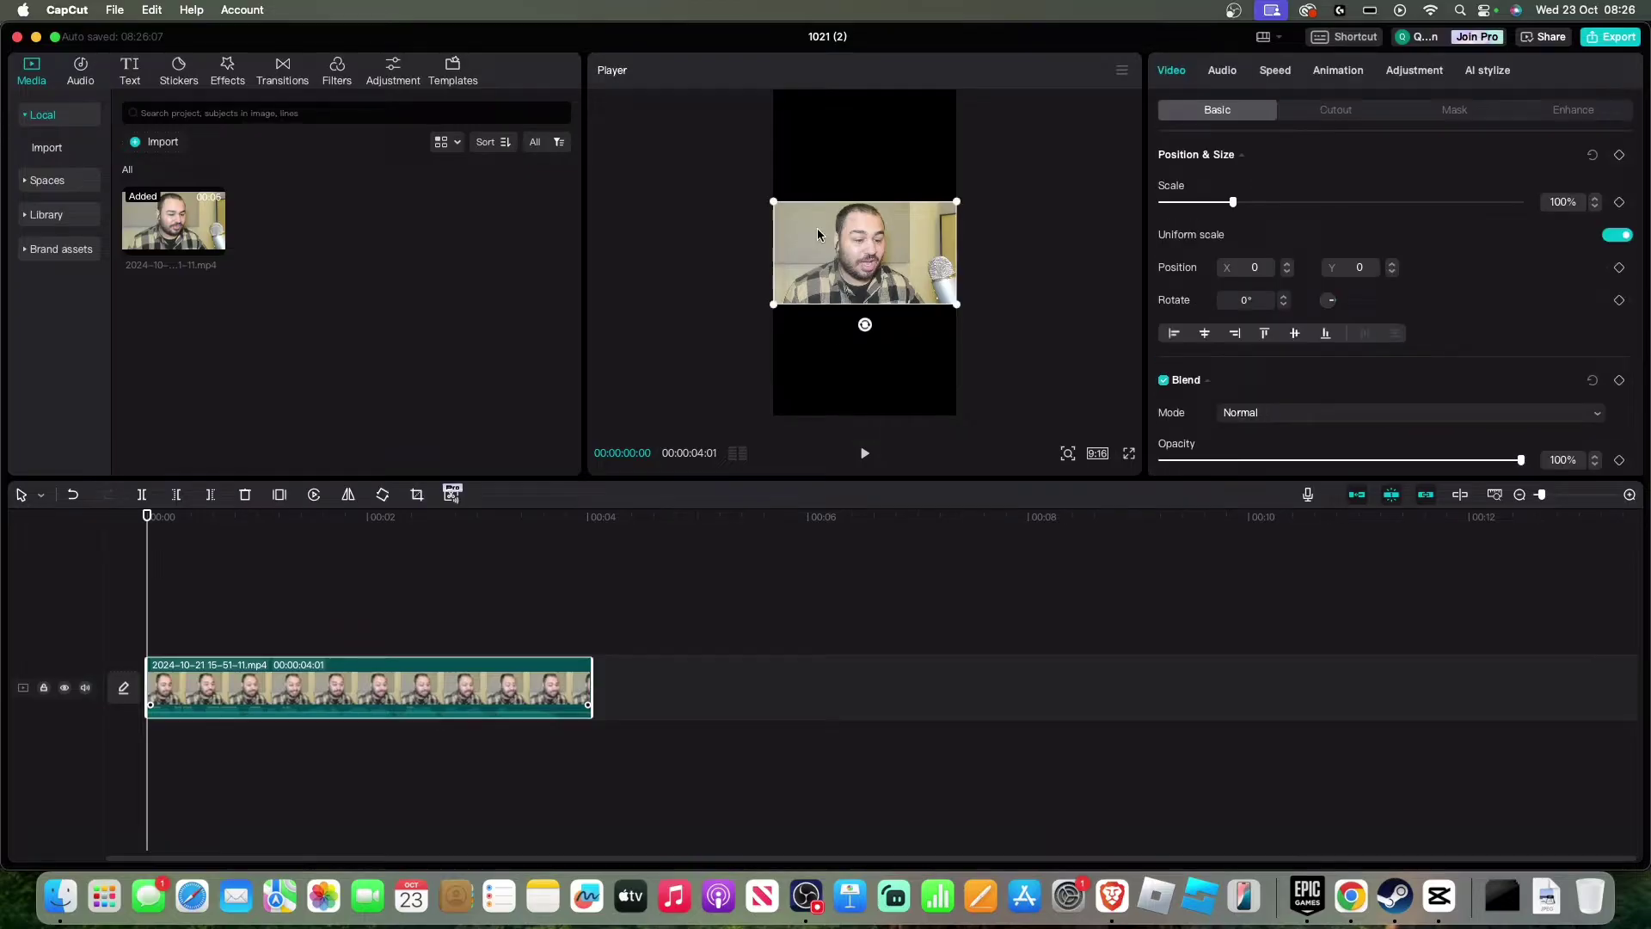
pyautogui.moveTo(775, 204); pyautogui.dragTo(558, 6)
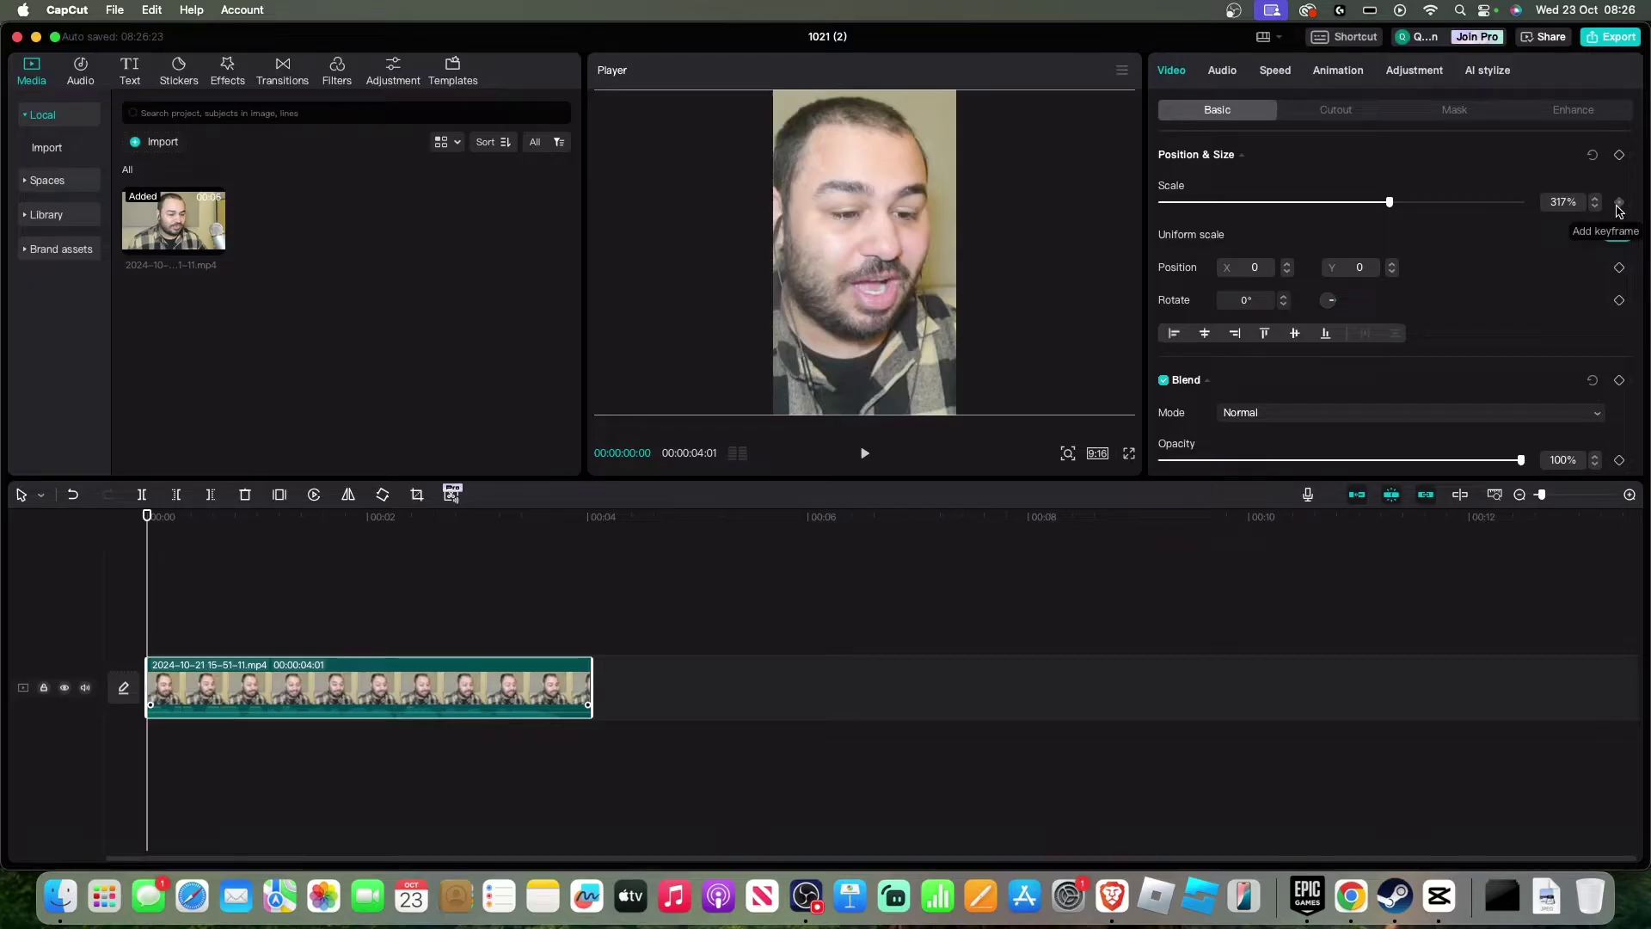
# Add a Scale keyframe at 0s and a slightly higher Scale keyframe about one second in.
pyautogui.click(1620, 203)
pyautogui.moveTo(148, 535); pyautogui.dragTo(220, 544)
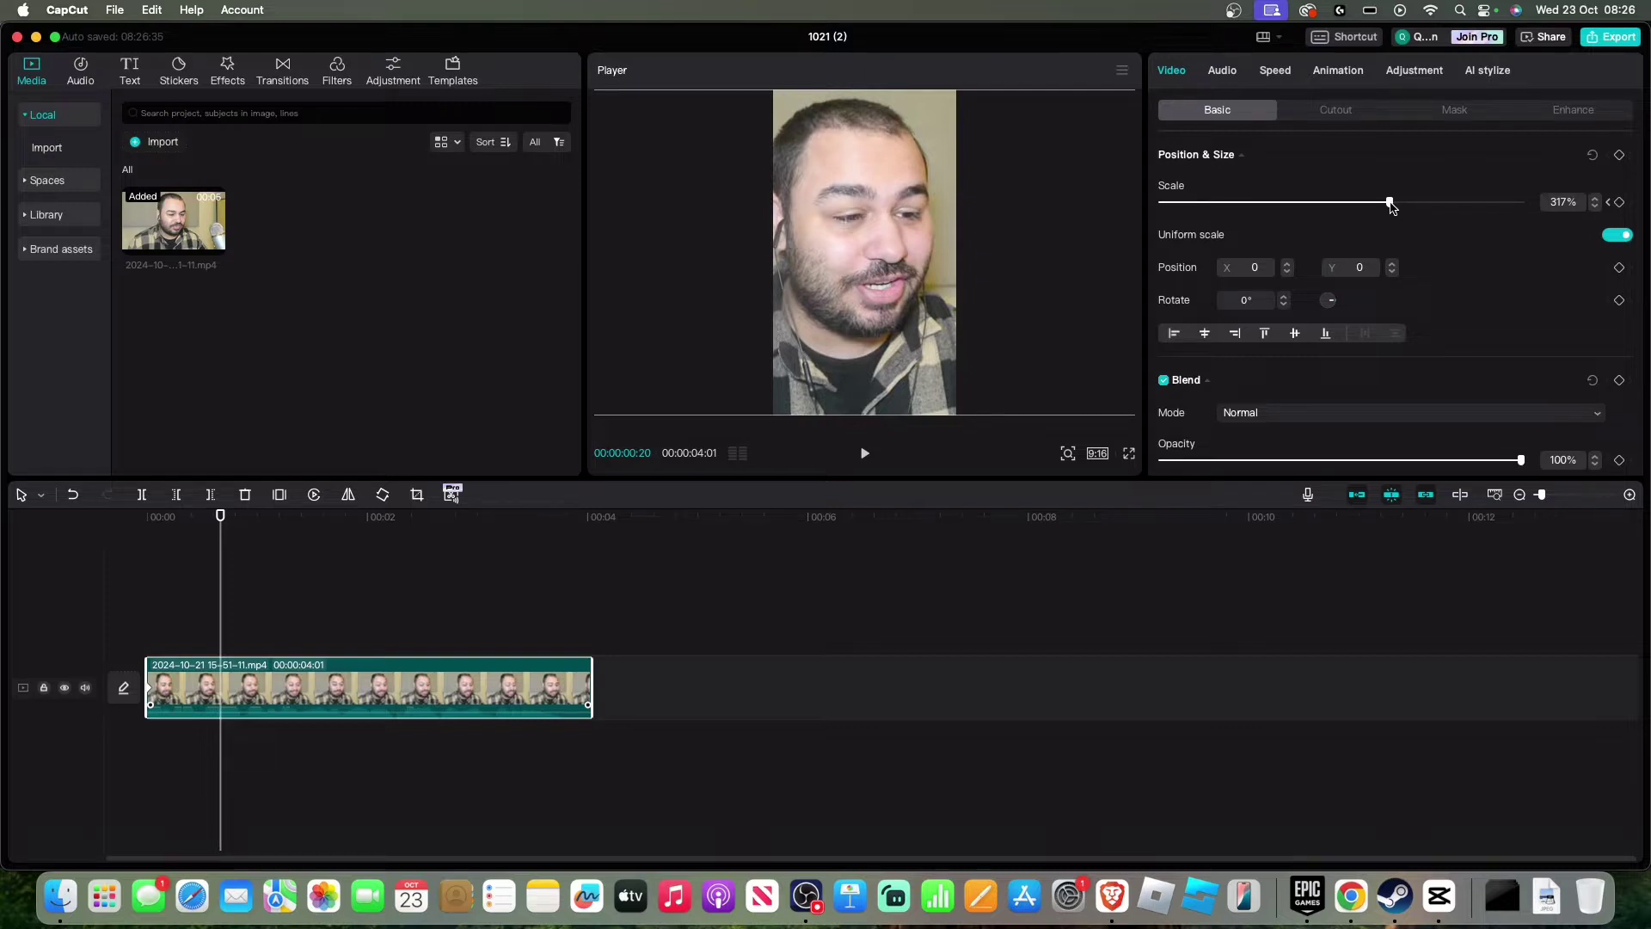
pyautogui.moveTo(1390, 205); pyautogui.dragTo(1396, 204)
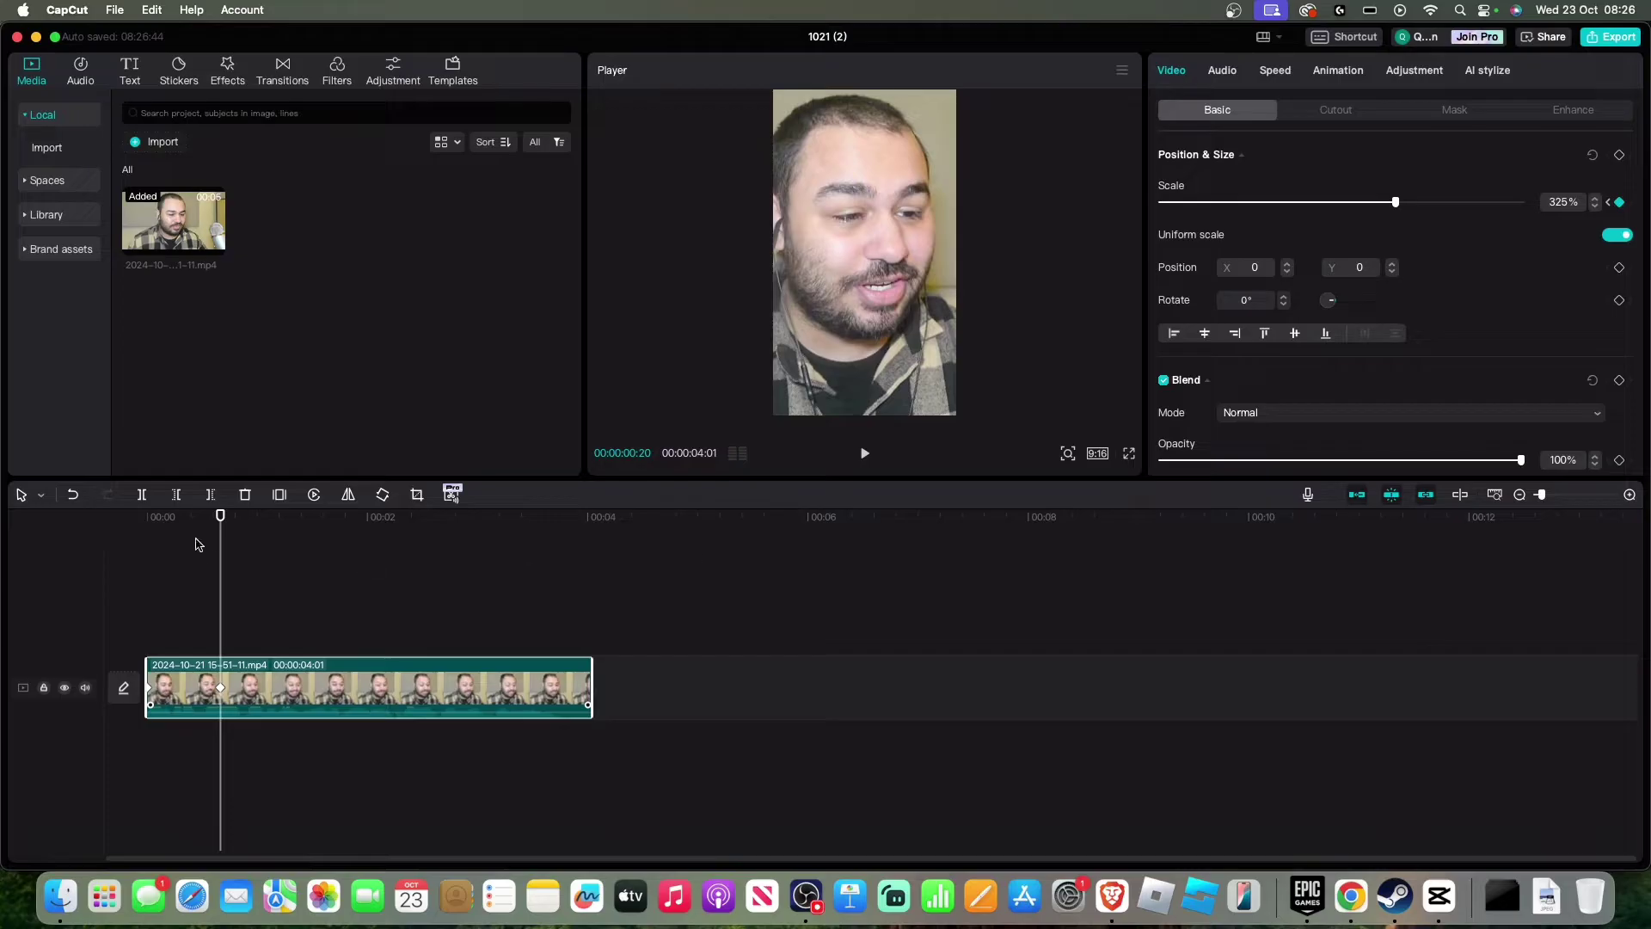
pyautogui.moveTo(220, 538); pyautogui.dragTo(283, 539)
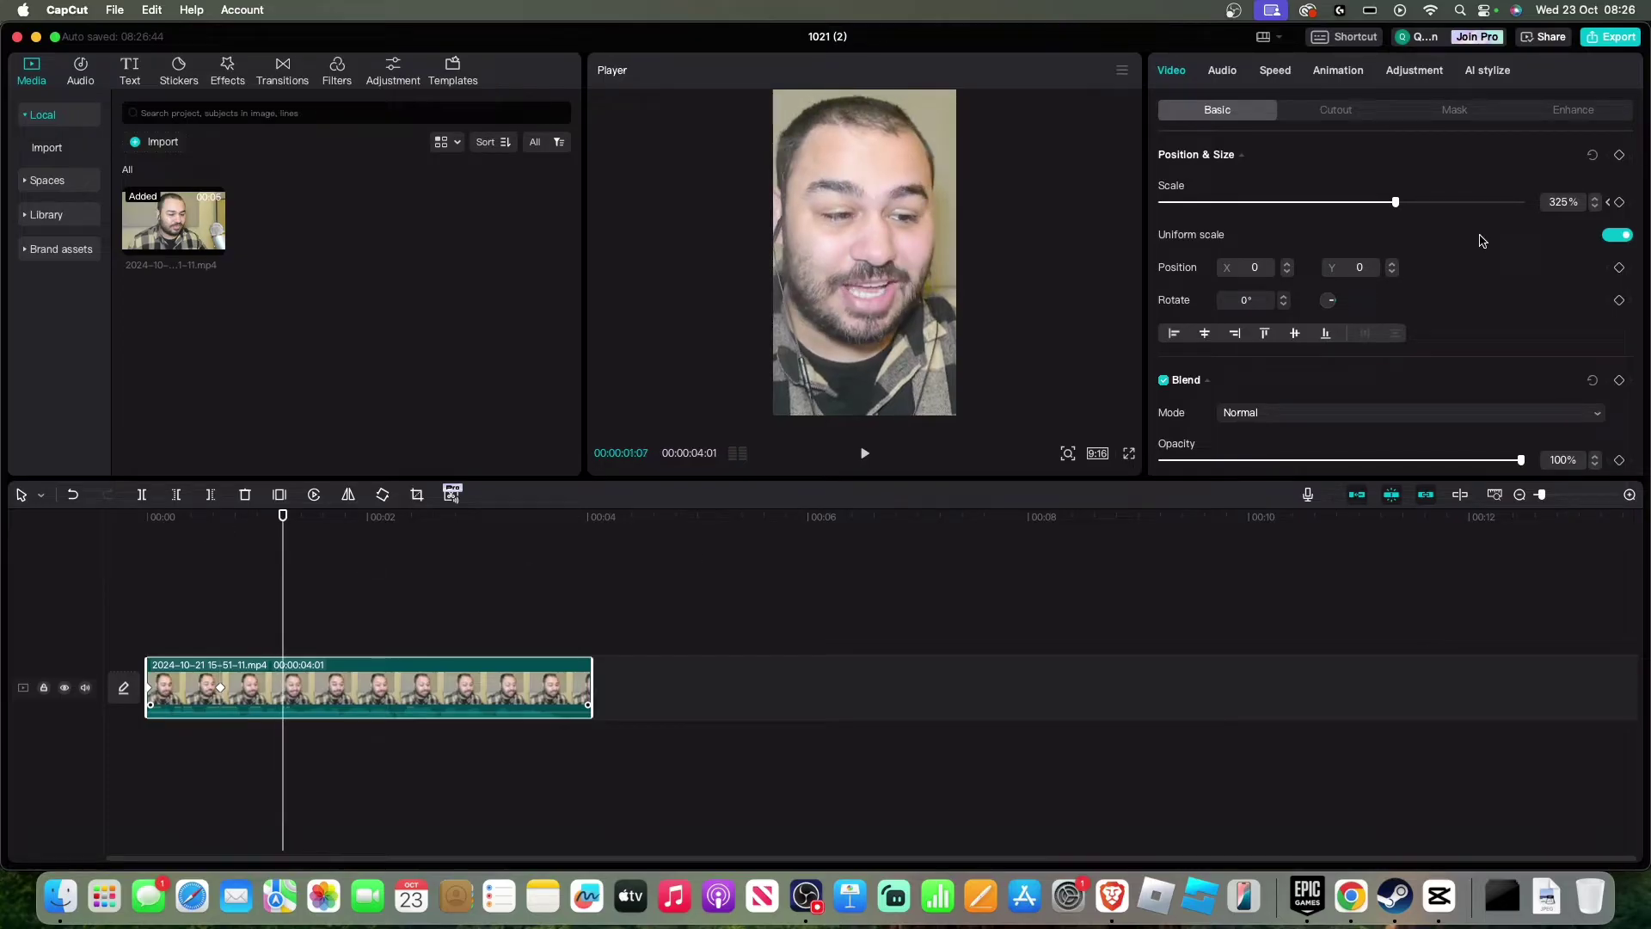
pyautogui.moveTo(1398, 207); pyautogui.dragTo(1392, 207)
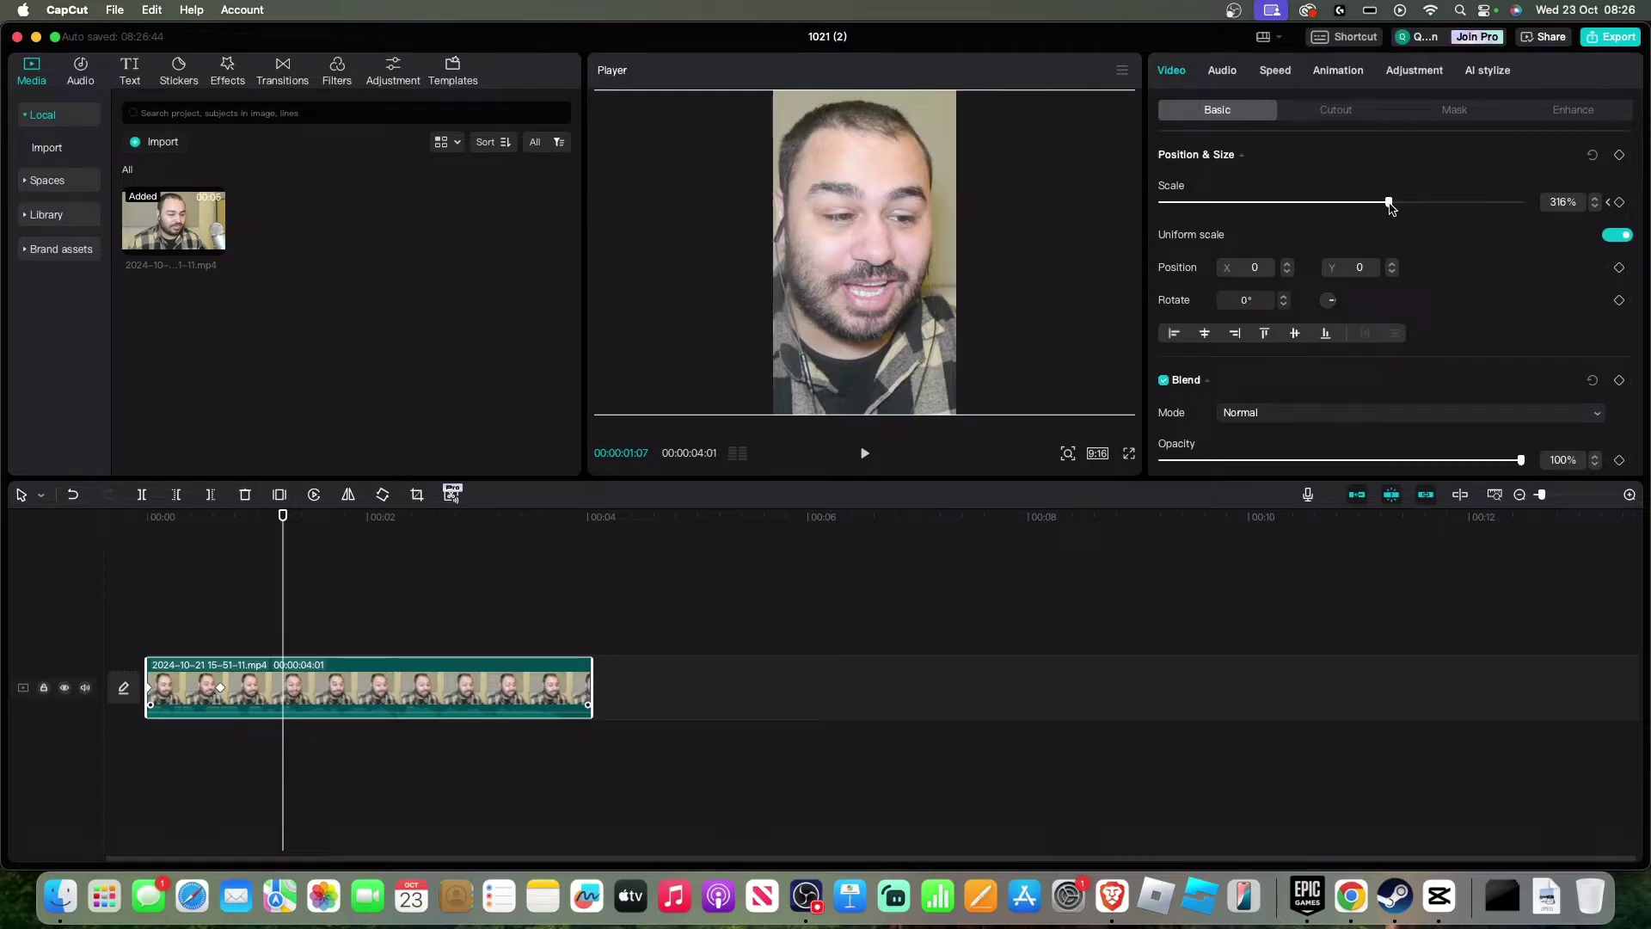
pyautogui.moveTo(283, 516); pyautogui.dragTo(3, 522)
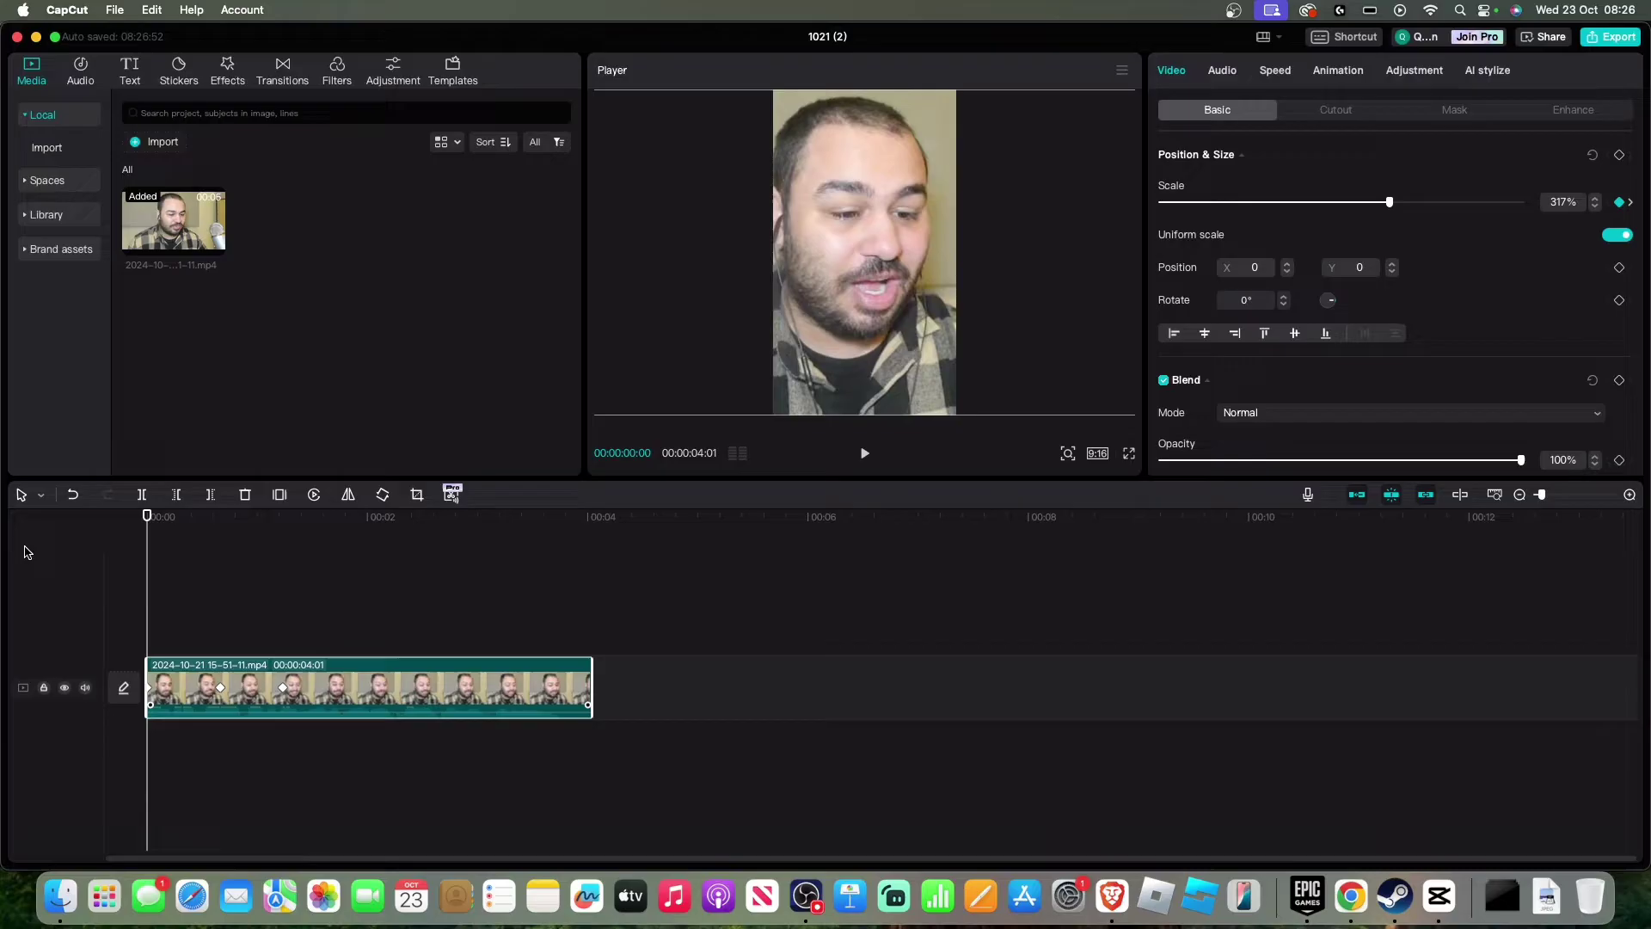
# Preview the zoom, move the second scale keyframe later, and replay to check it.
pyautogui.press('space')
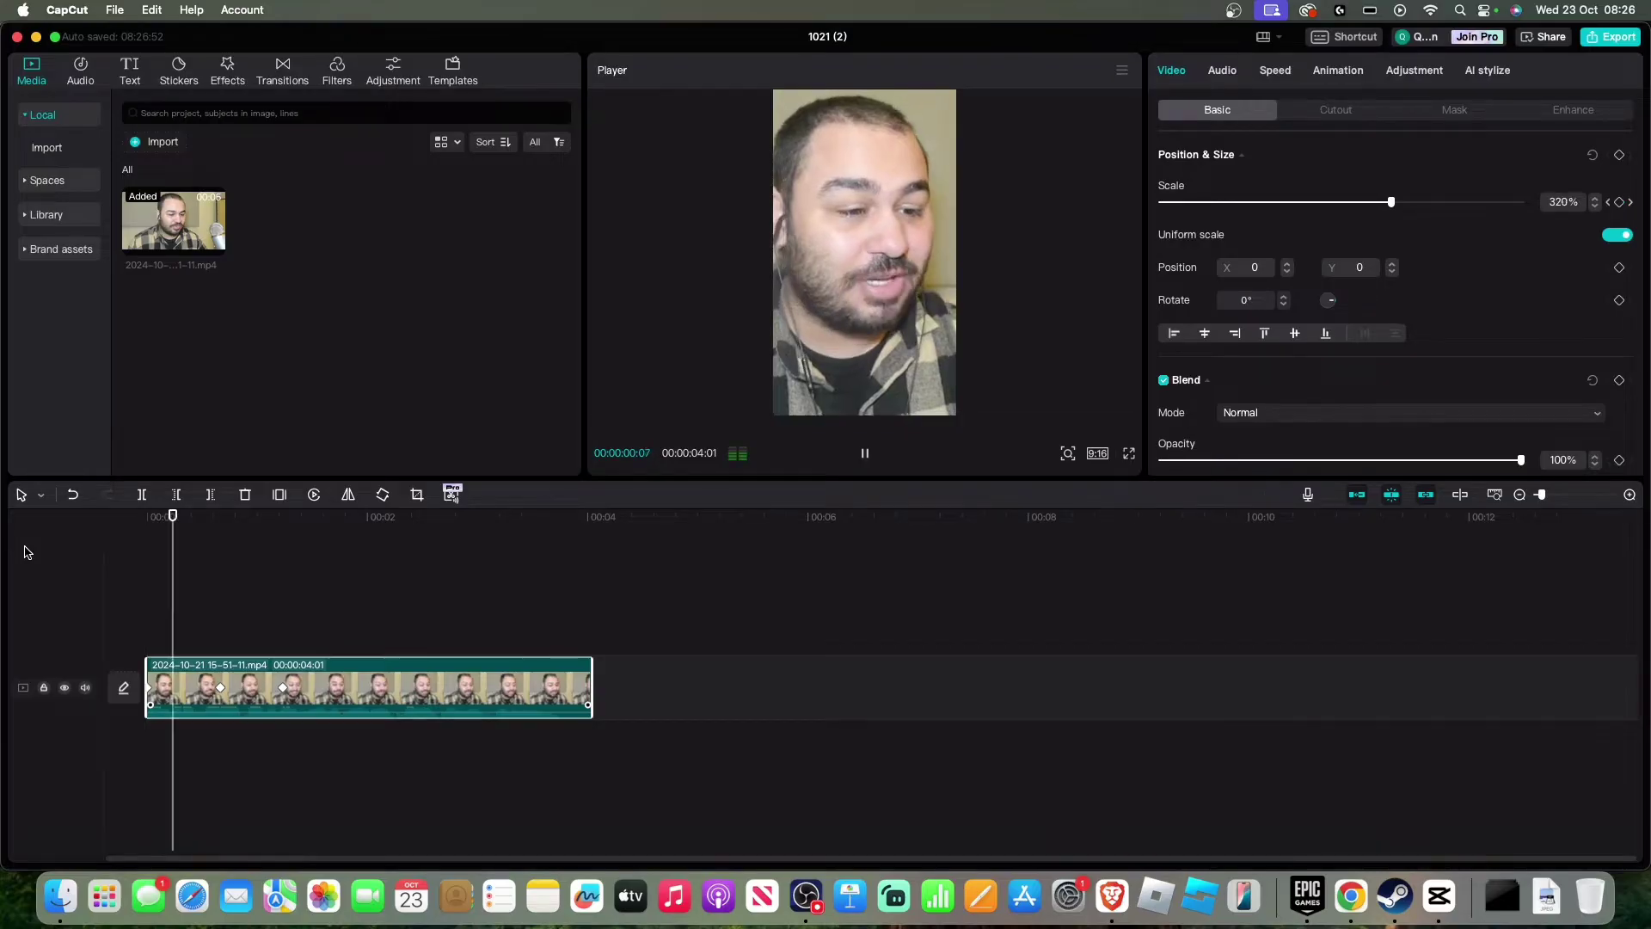
pyautogui.press('space')
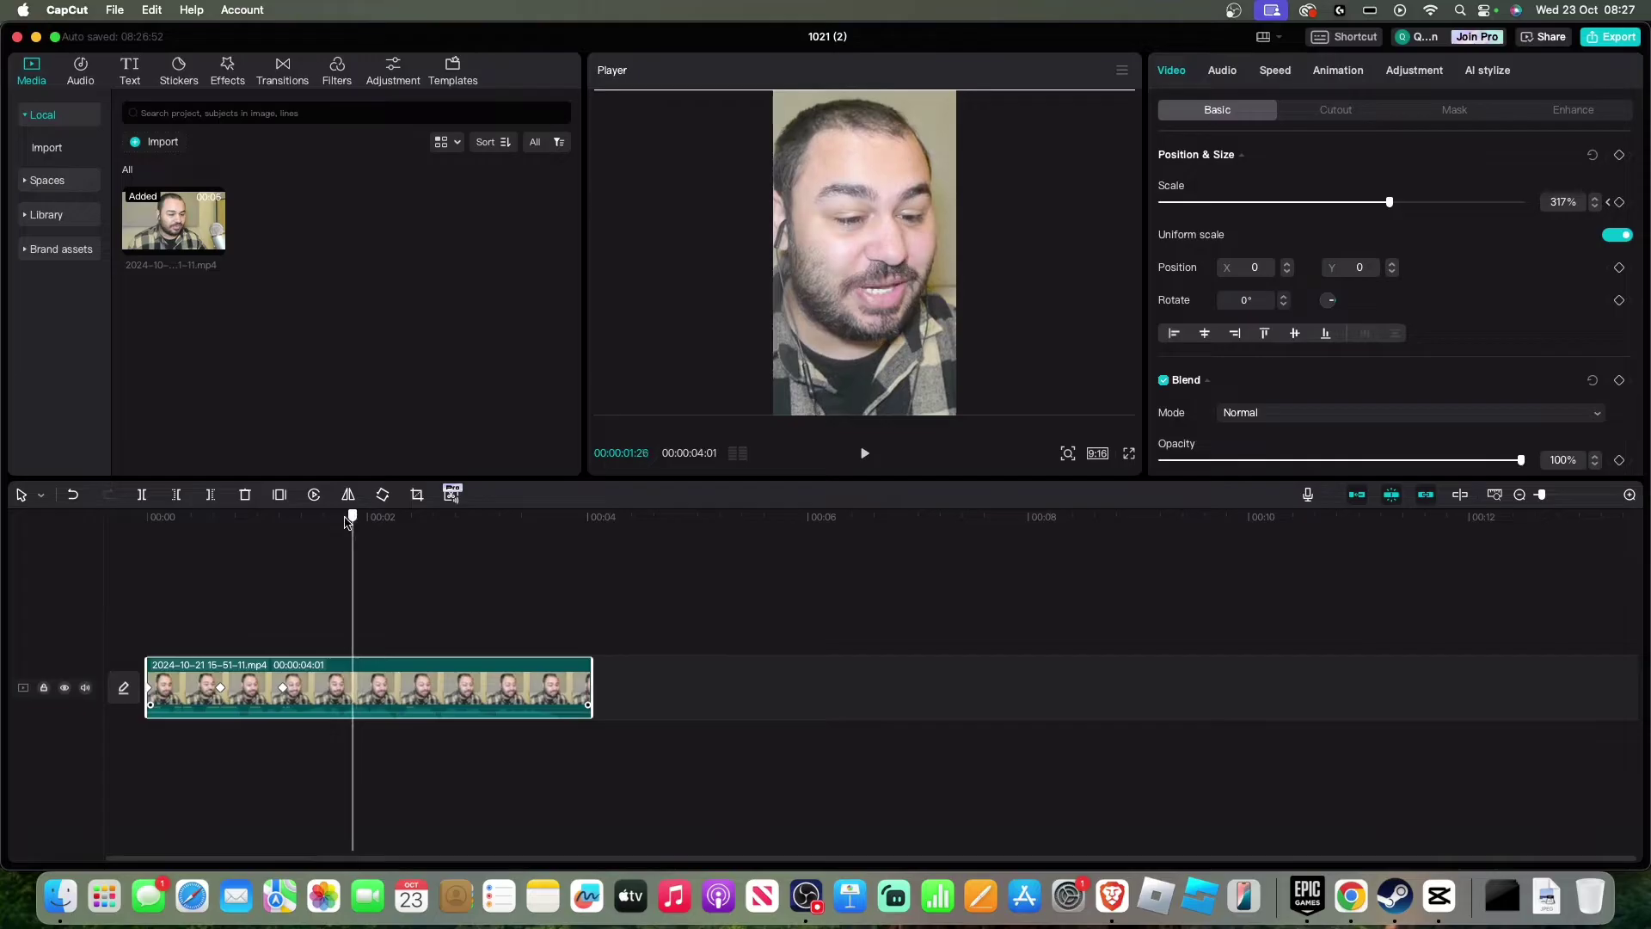
pyautogui.press('Home')
pyautogui.click(285, 688)
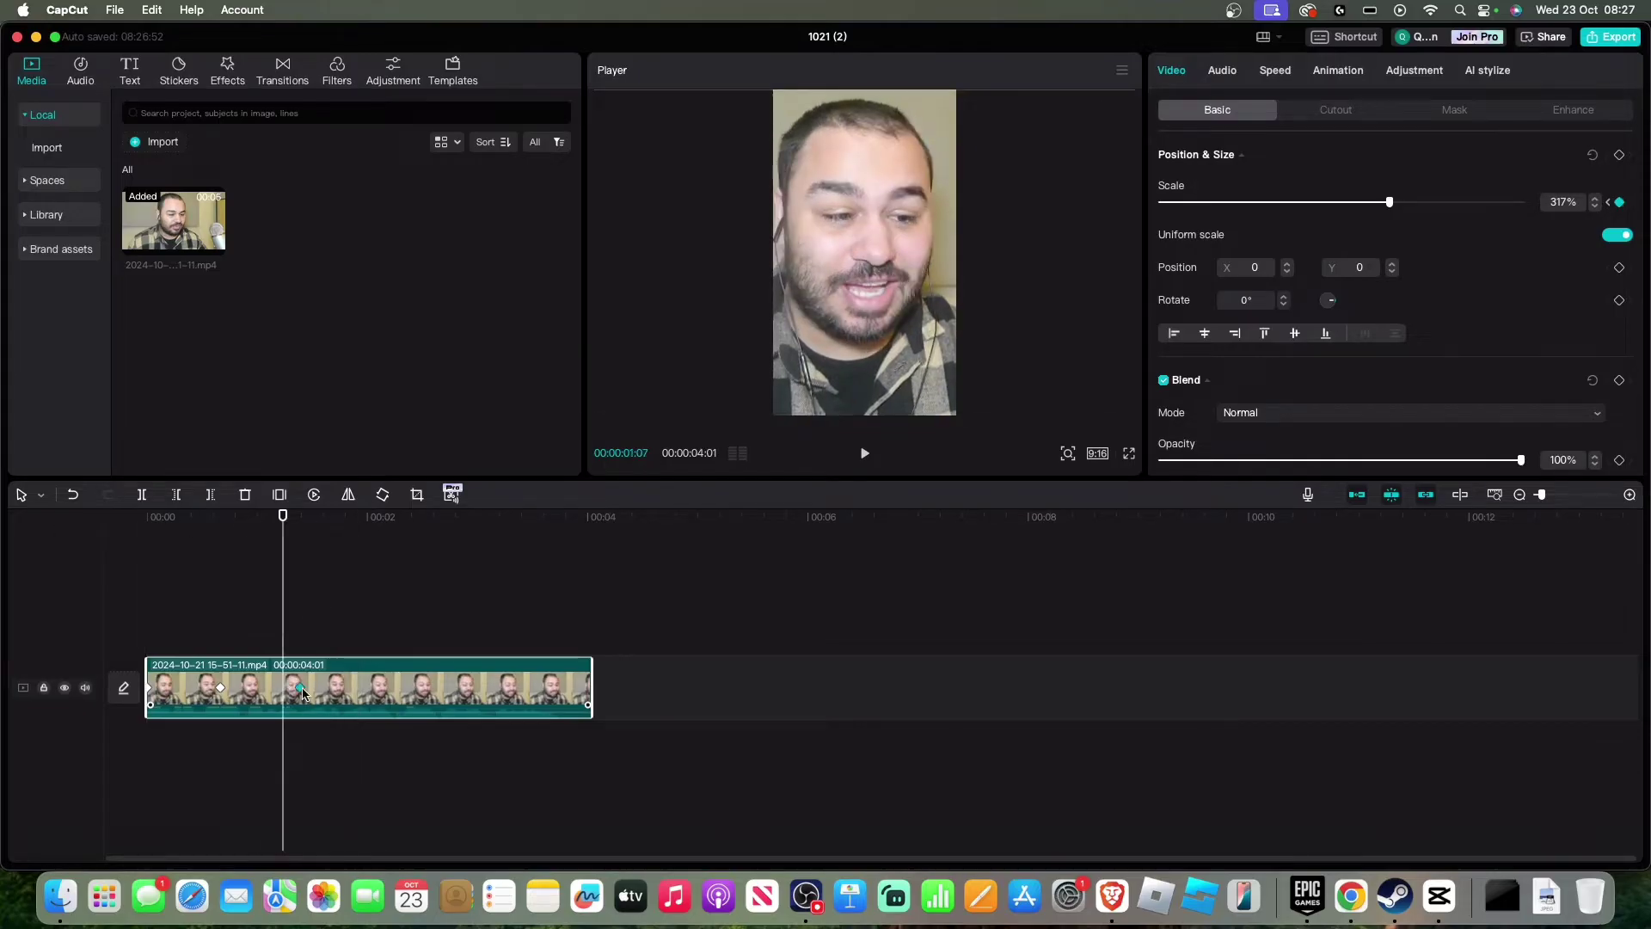
pyautogui.moveTo(284, 688); pyautogui.dragTo(342, 688)
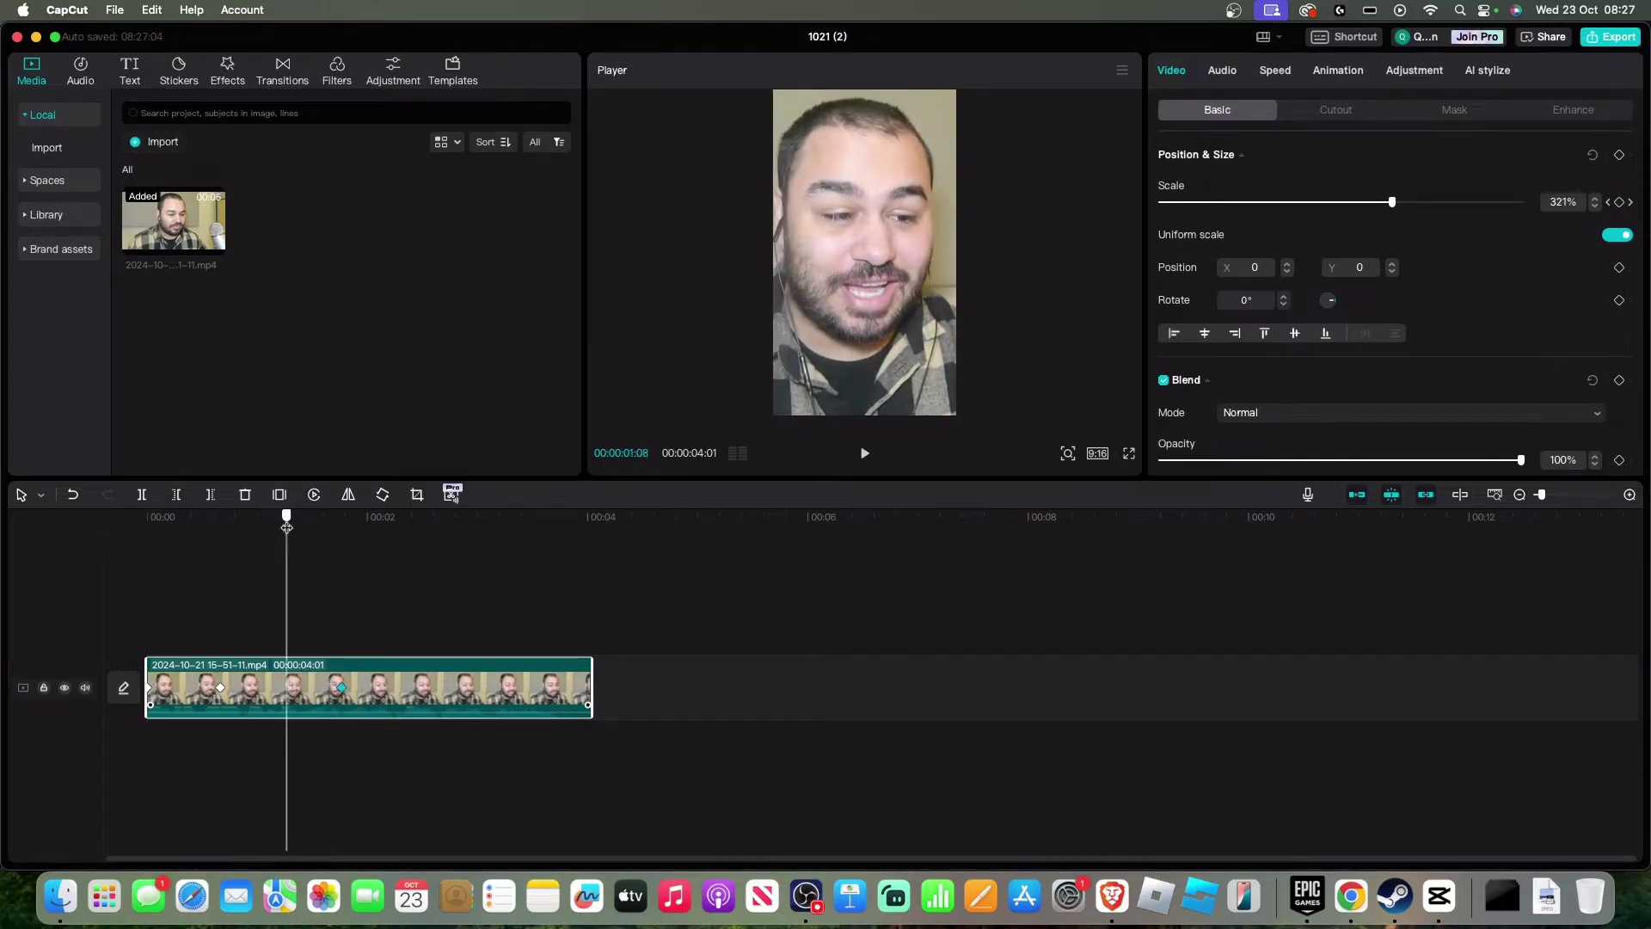
pyautogui.press('Home')
pyautogui.press('space')
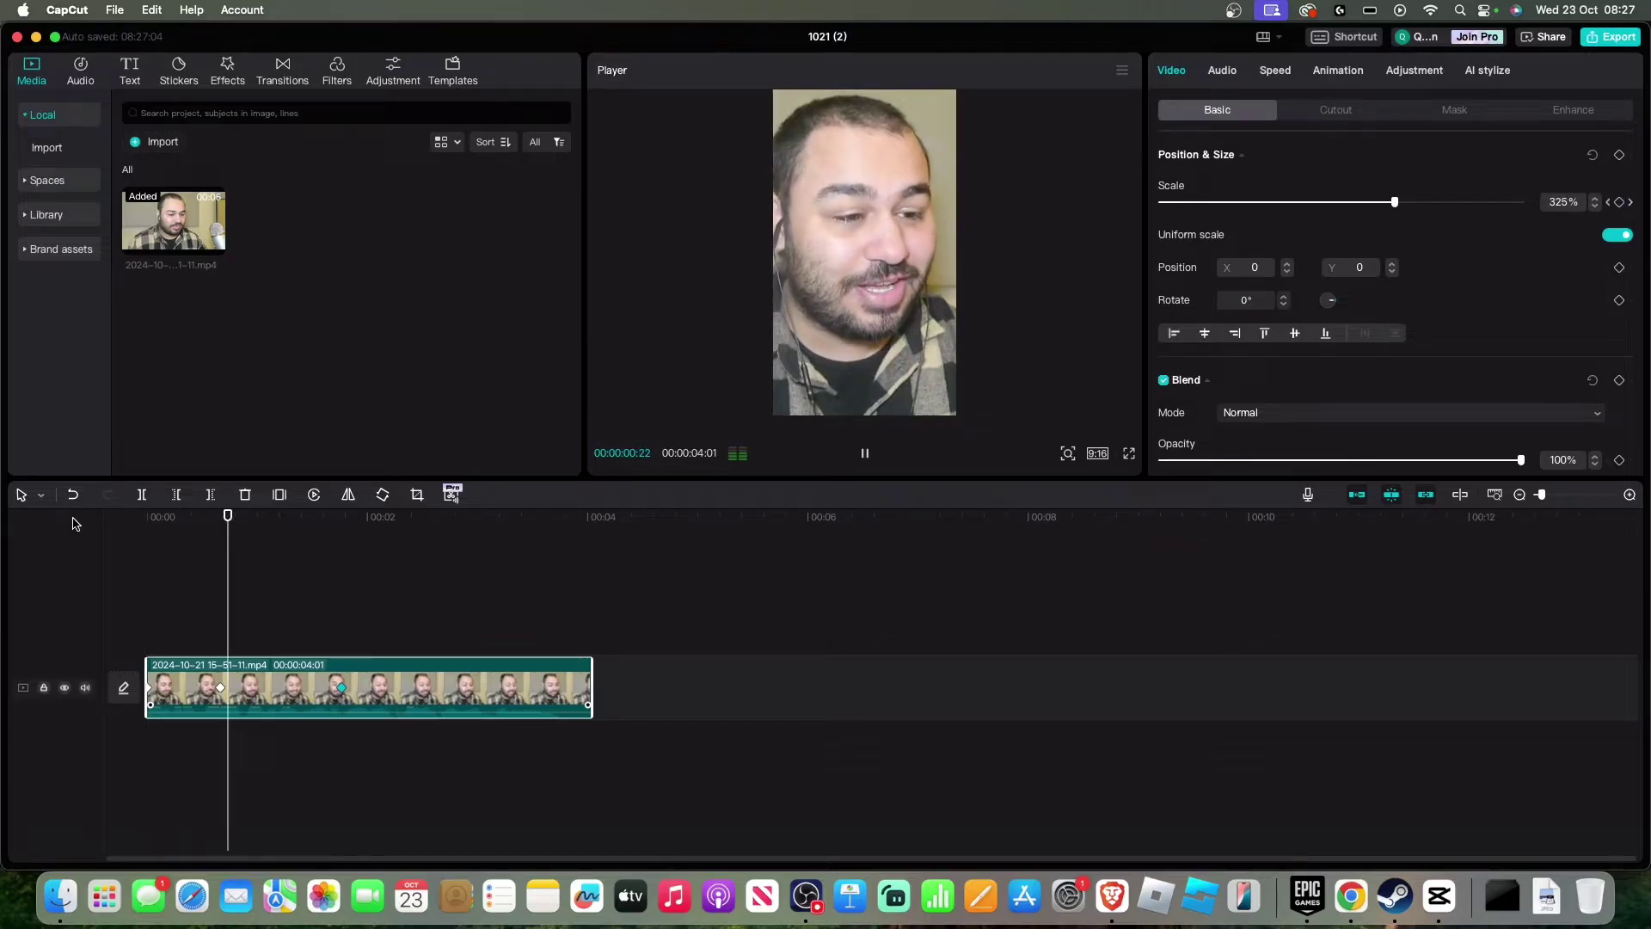
pyautogui.press('space')
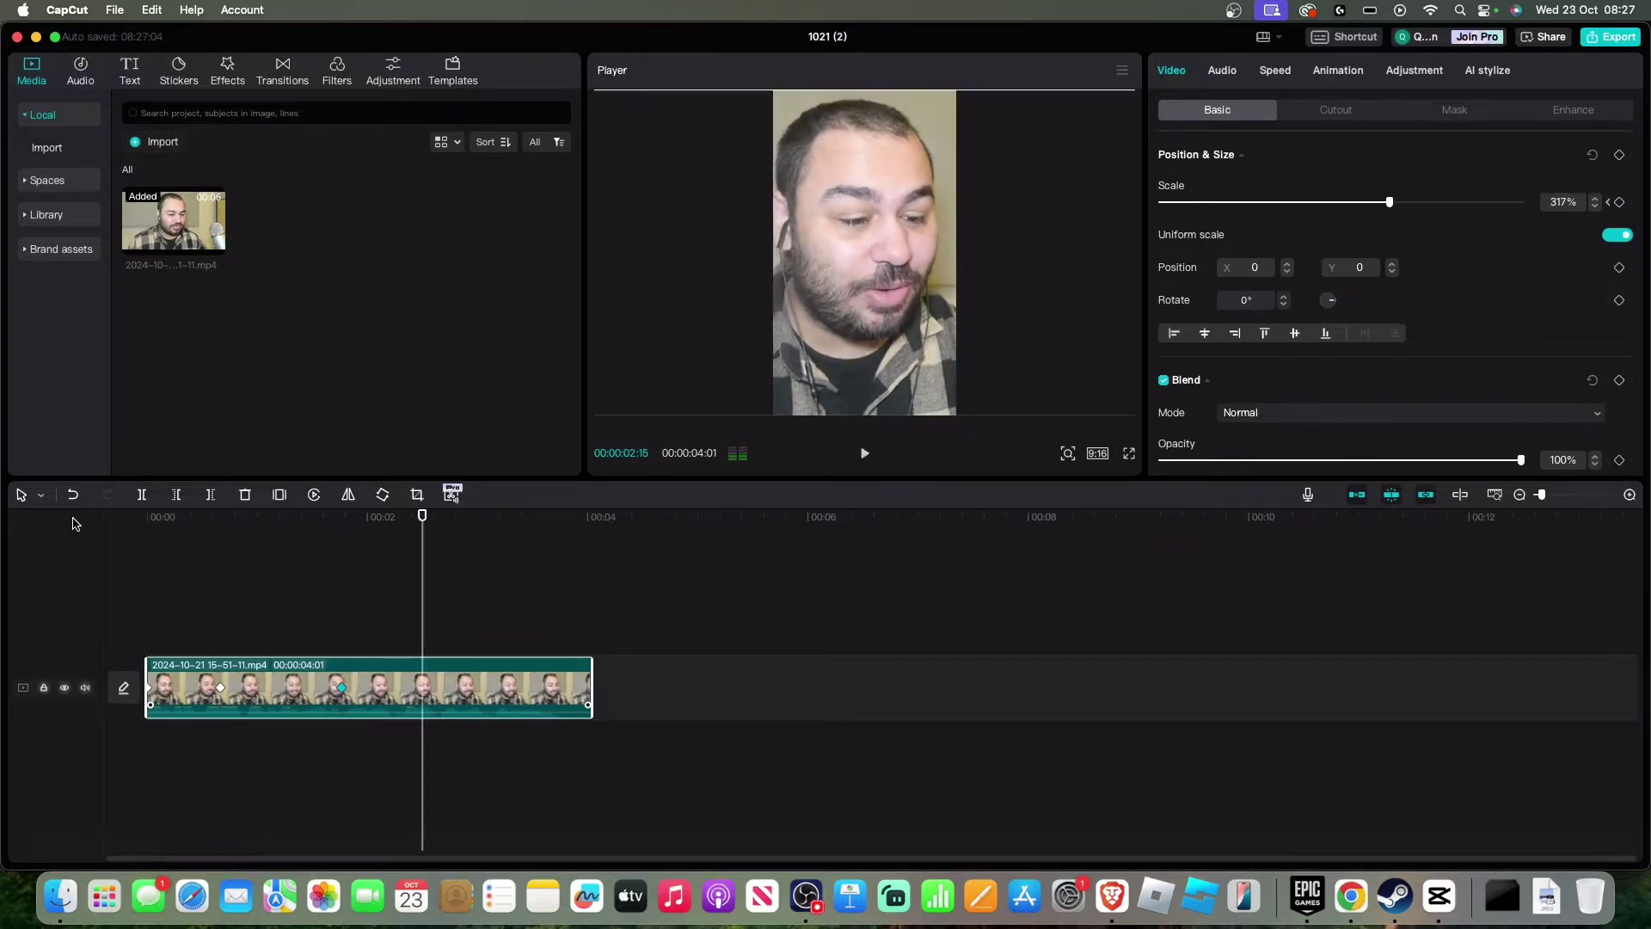
pyautogui.click(806, 896)
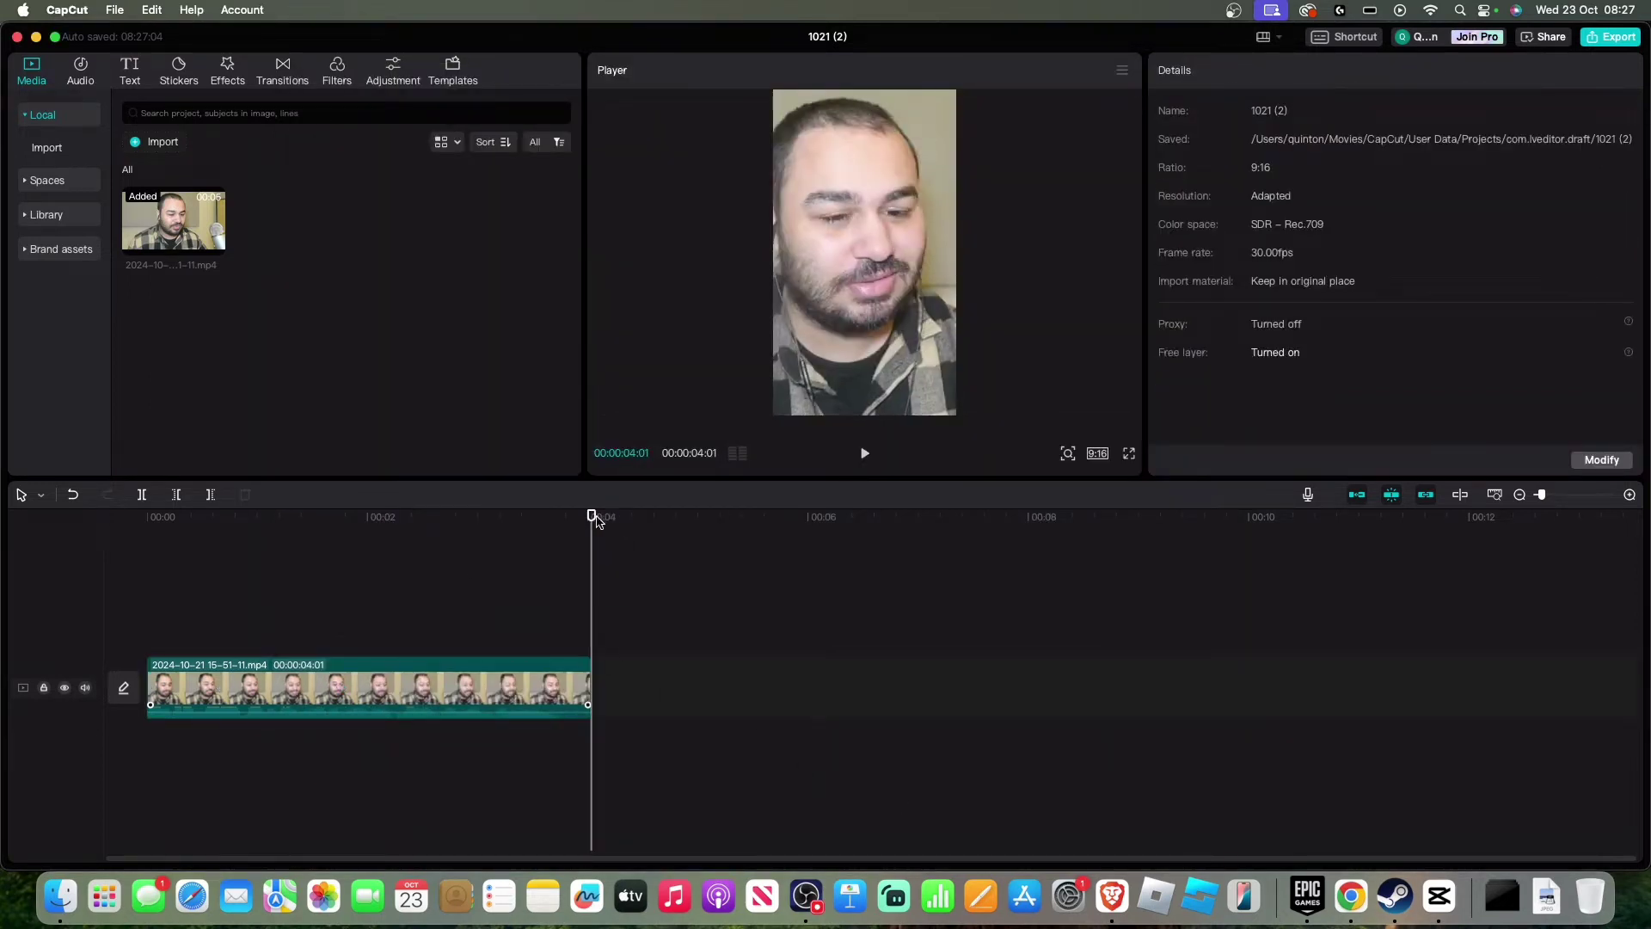
pyautogui.moveTo(596, 521); pyautogui.dragTo(1, 550)
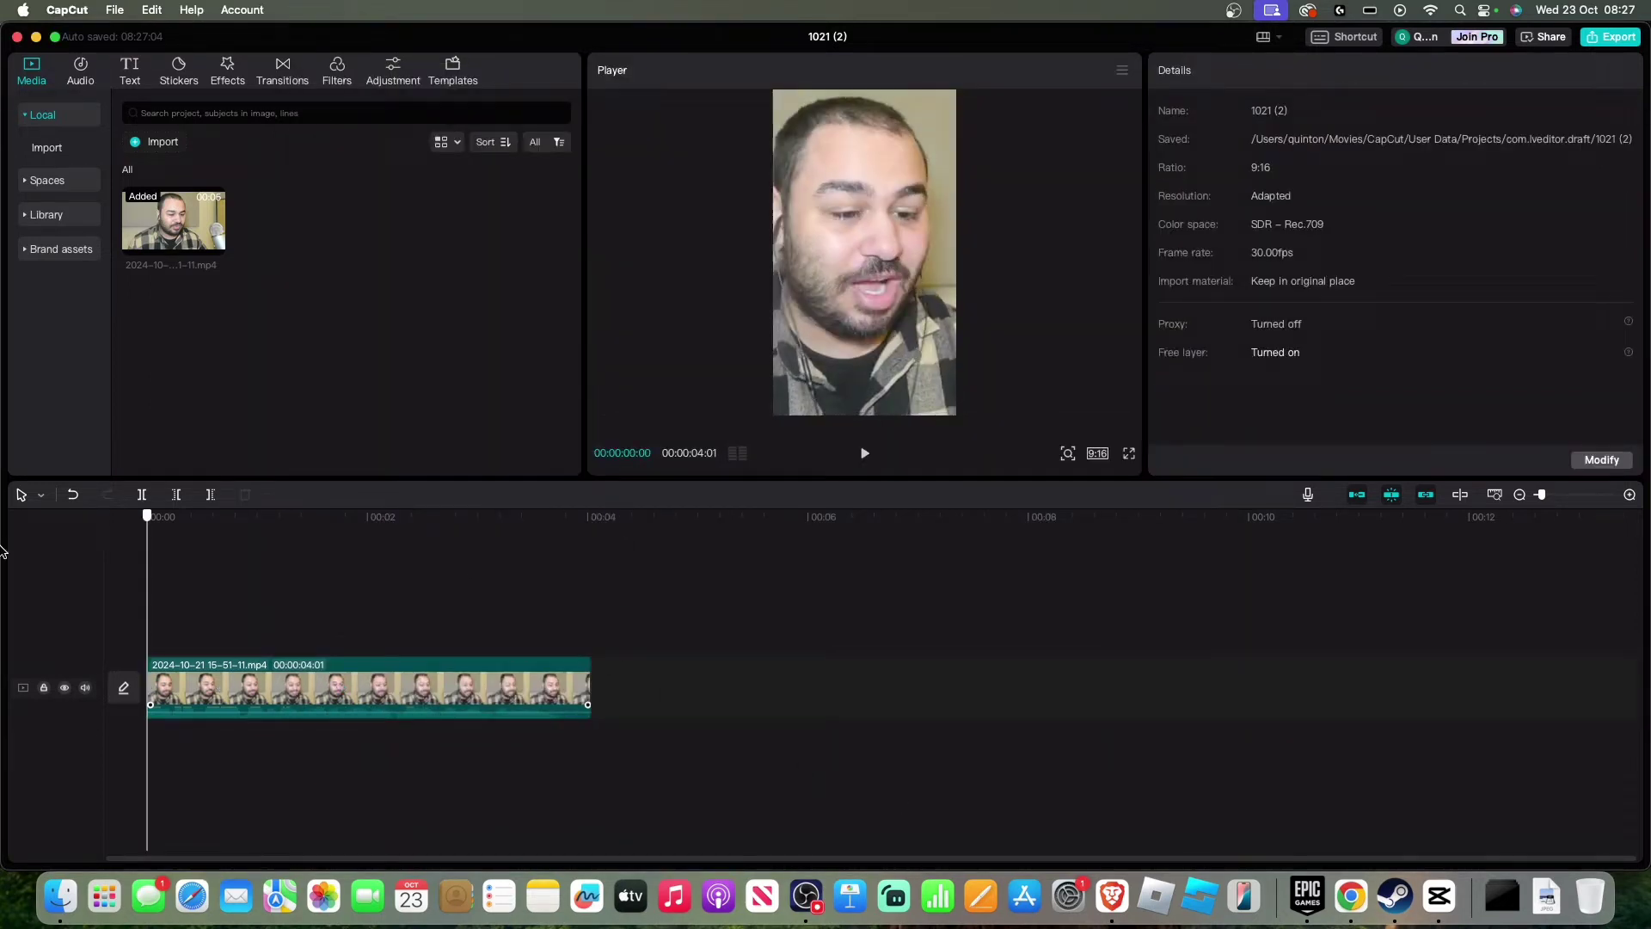
# Create English auto captions from the clip's speech.
pyautogui.click(129, 68)
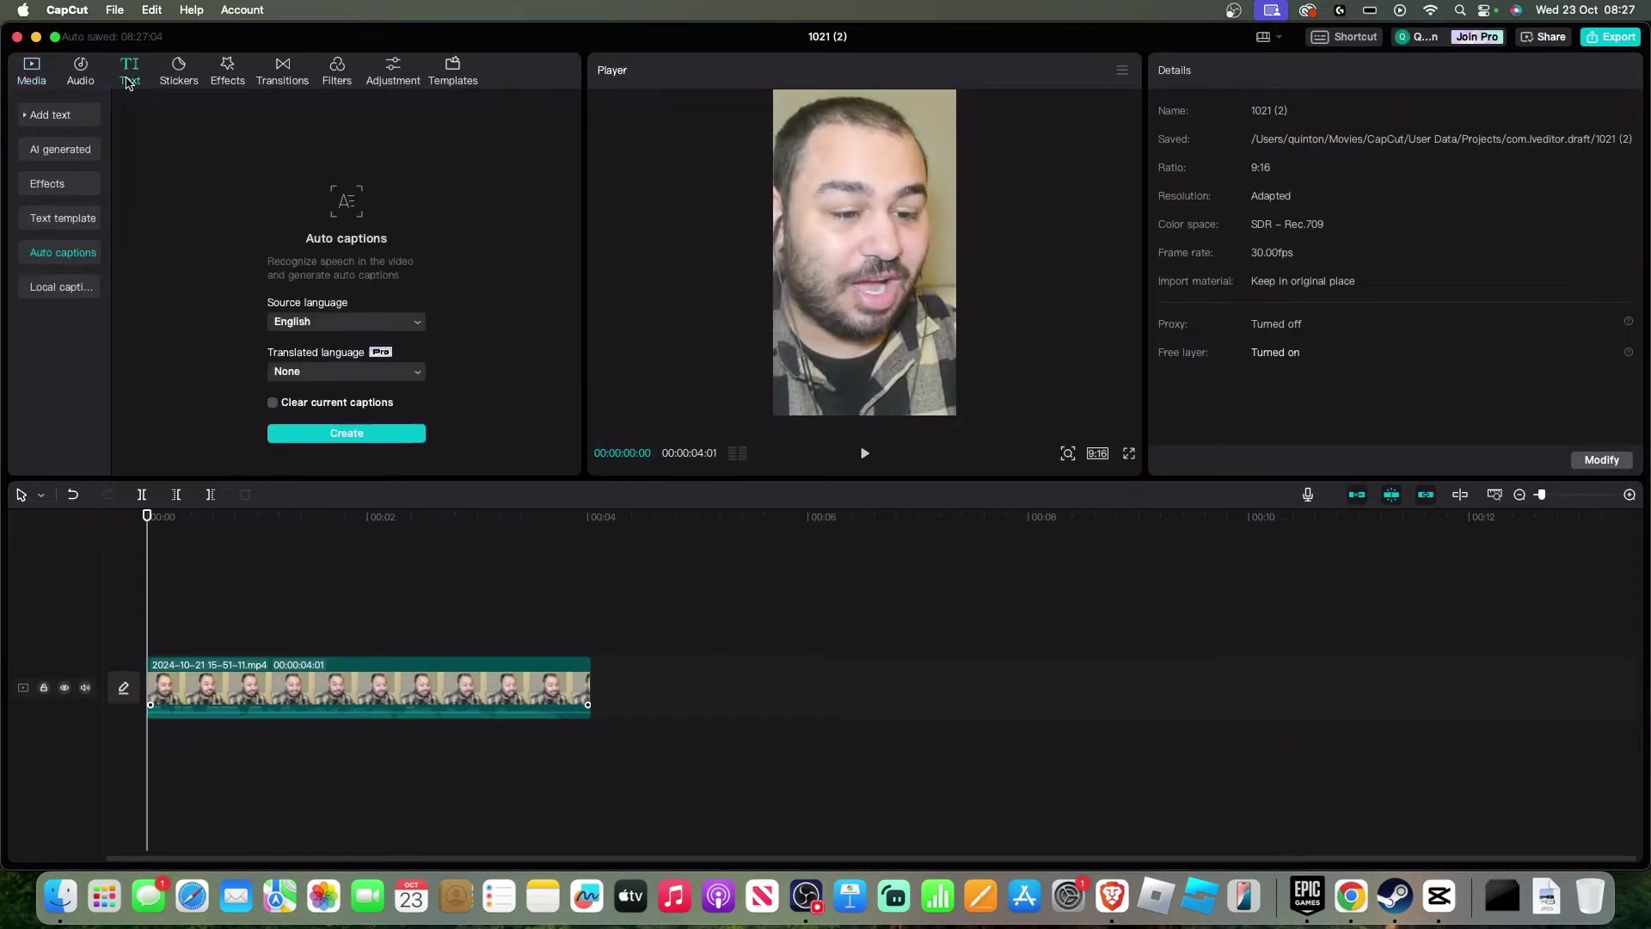
pyautogui.click(334, 435)
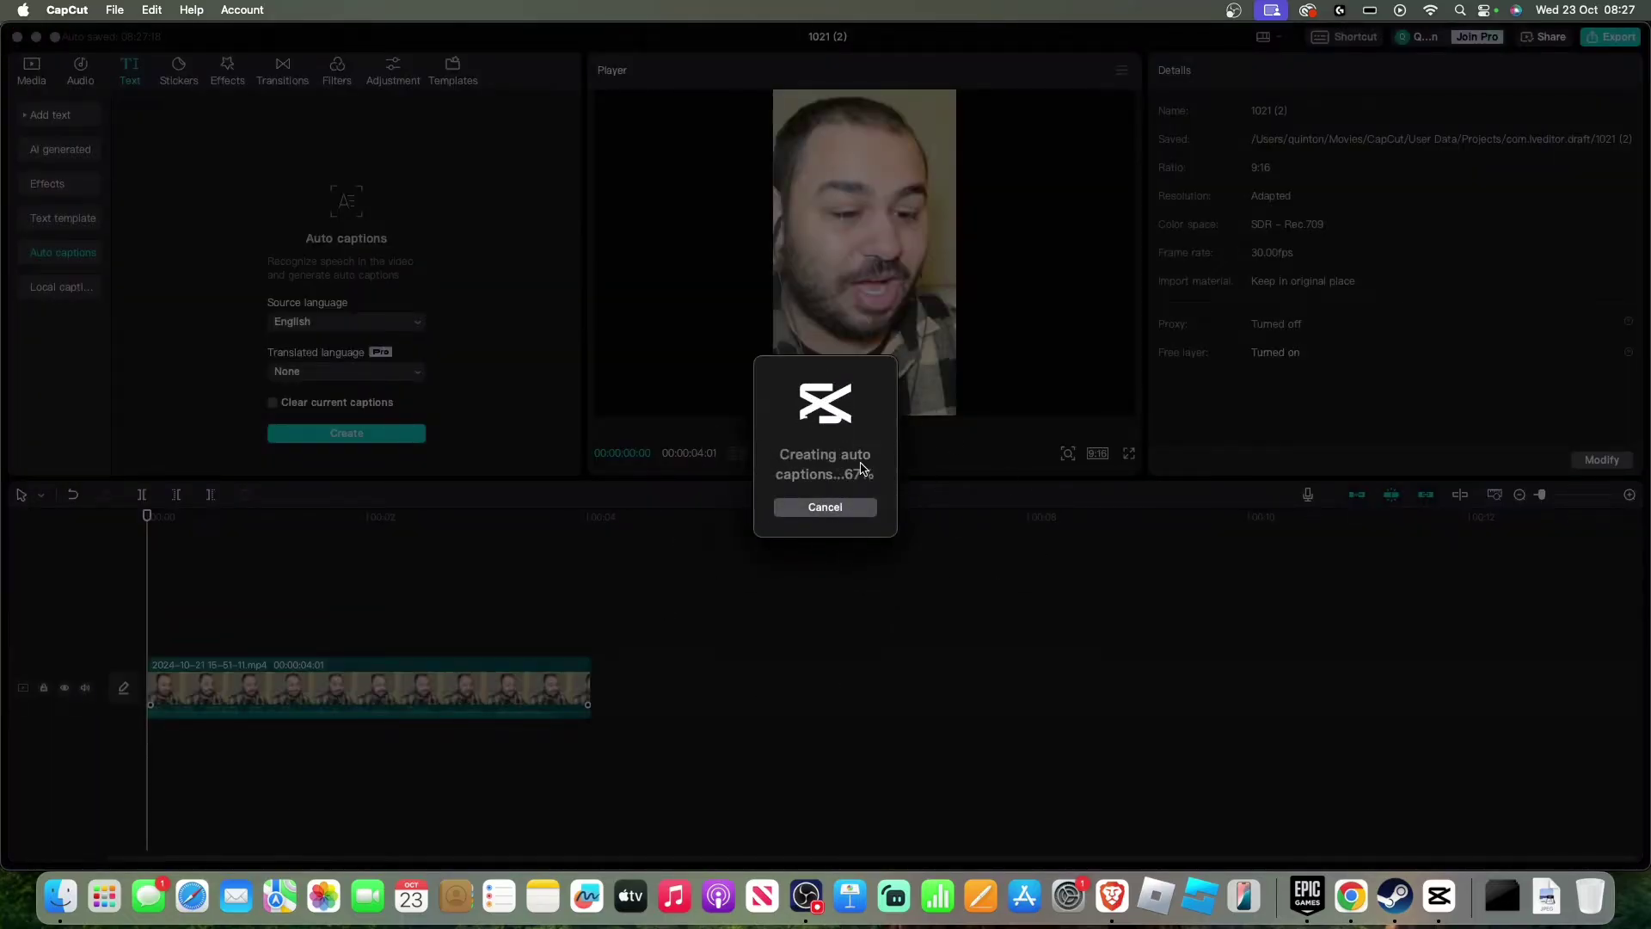
pyautogui.scroll(5, 1281, 202)
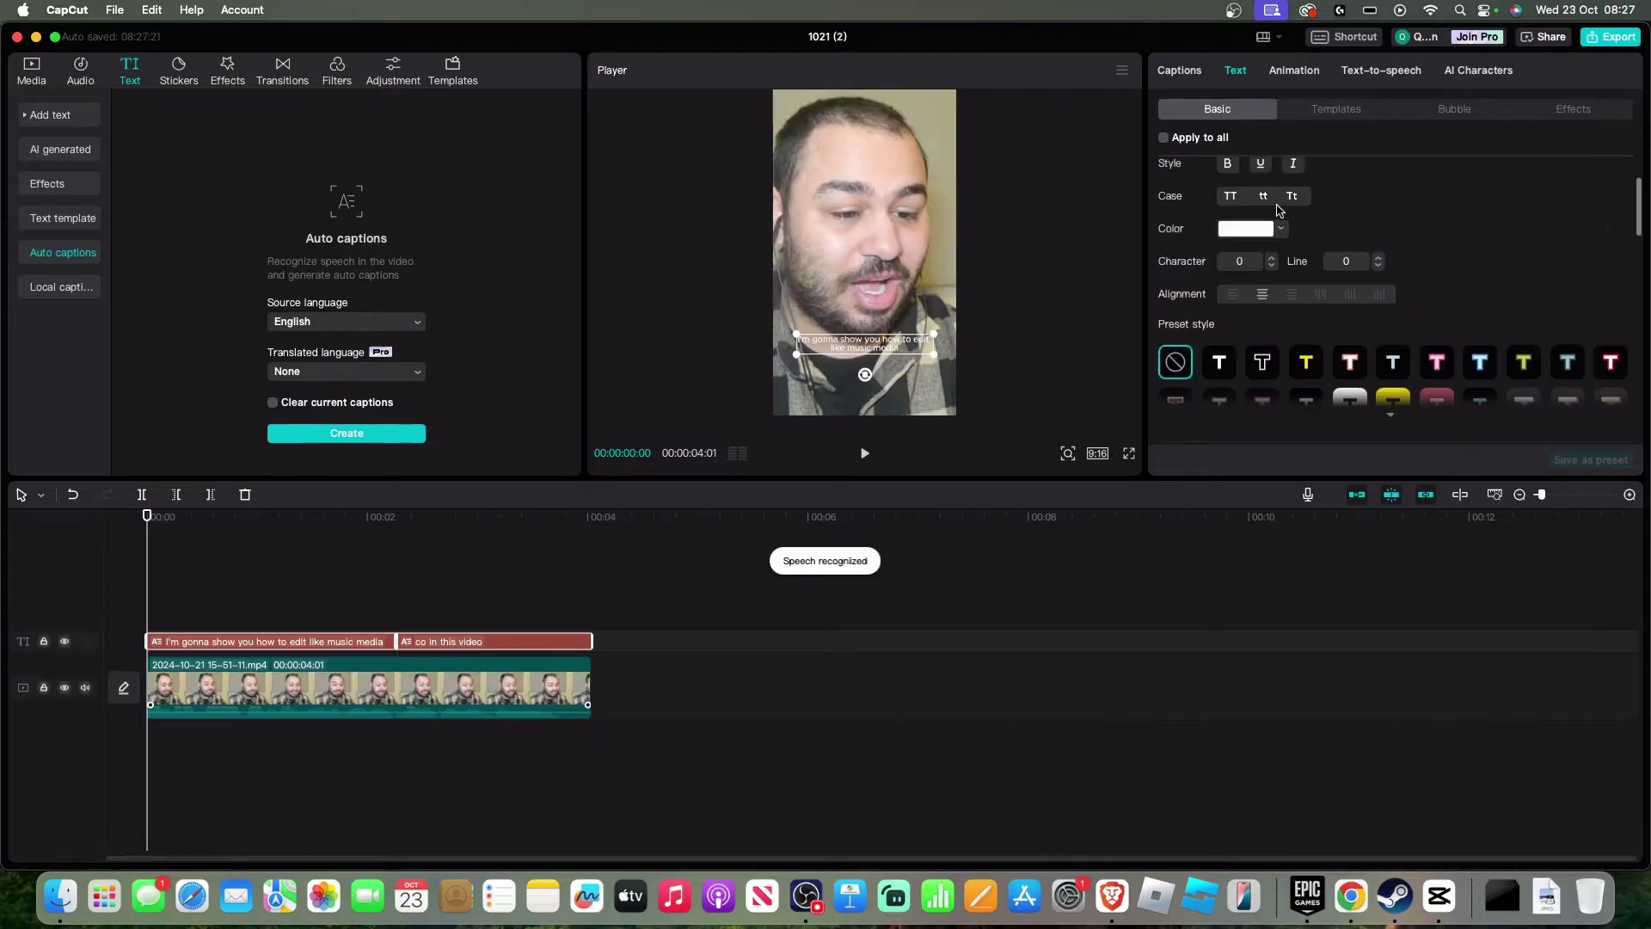
# Set the caption font to Arial Regular.
pyautogui.click(1271, 180)
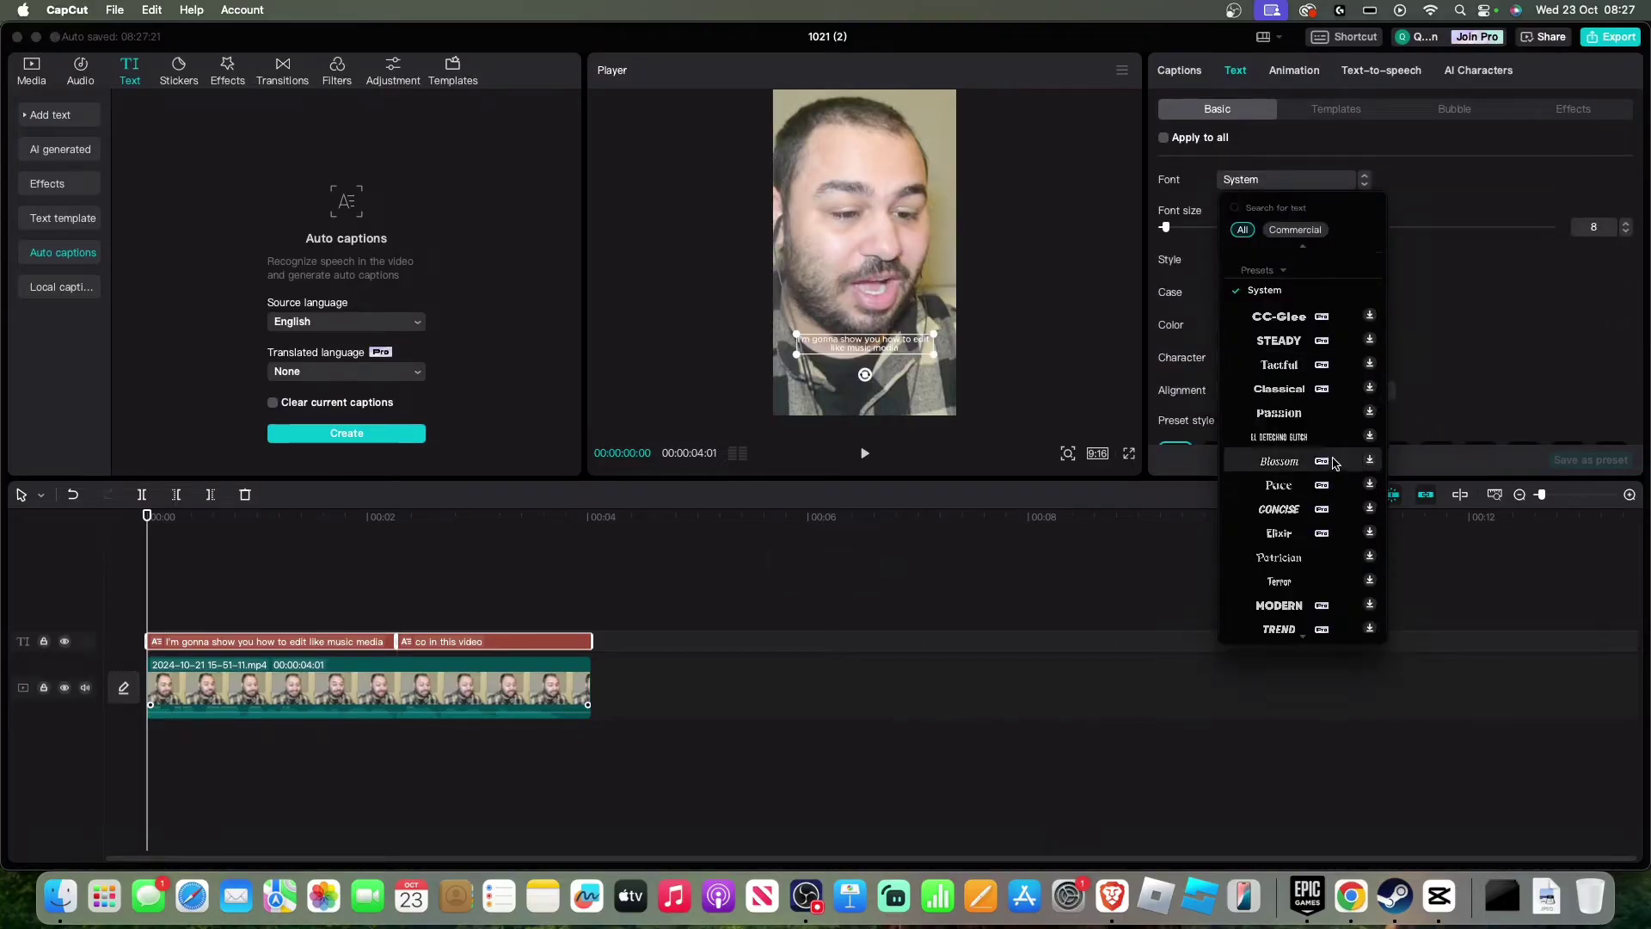
pyautogui.scroll(-10, 1333, 439)
pyautogui.scroll(10, 1356, 467)
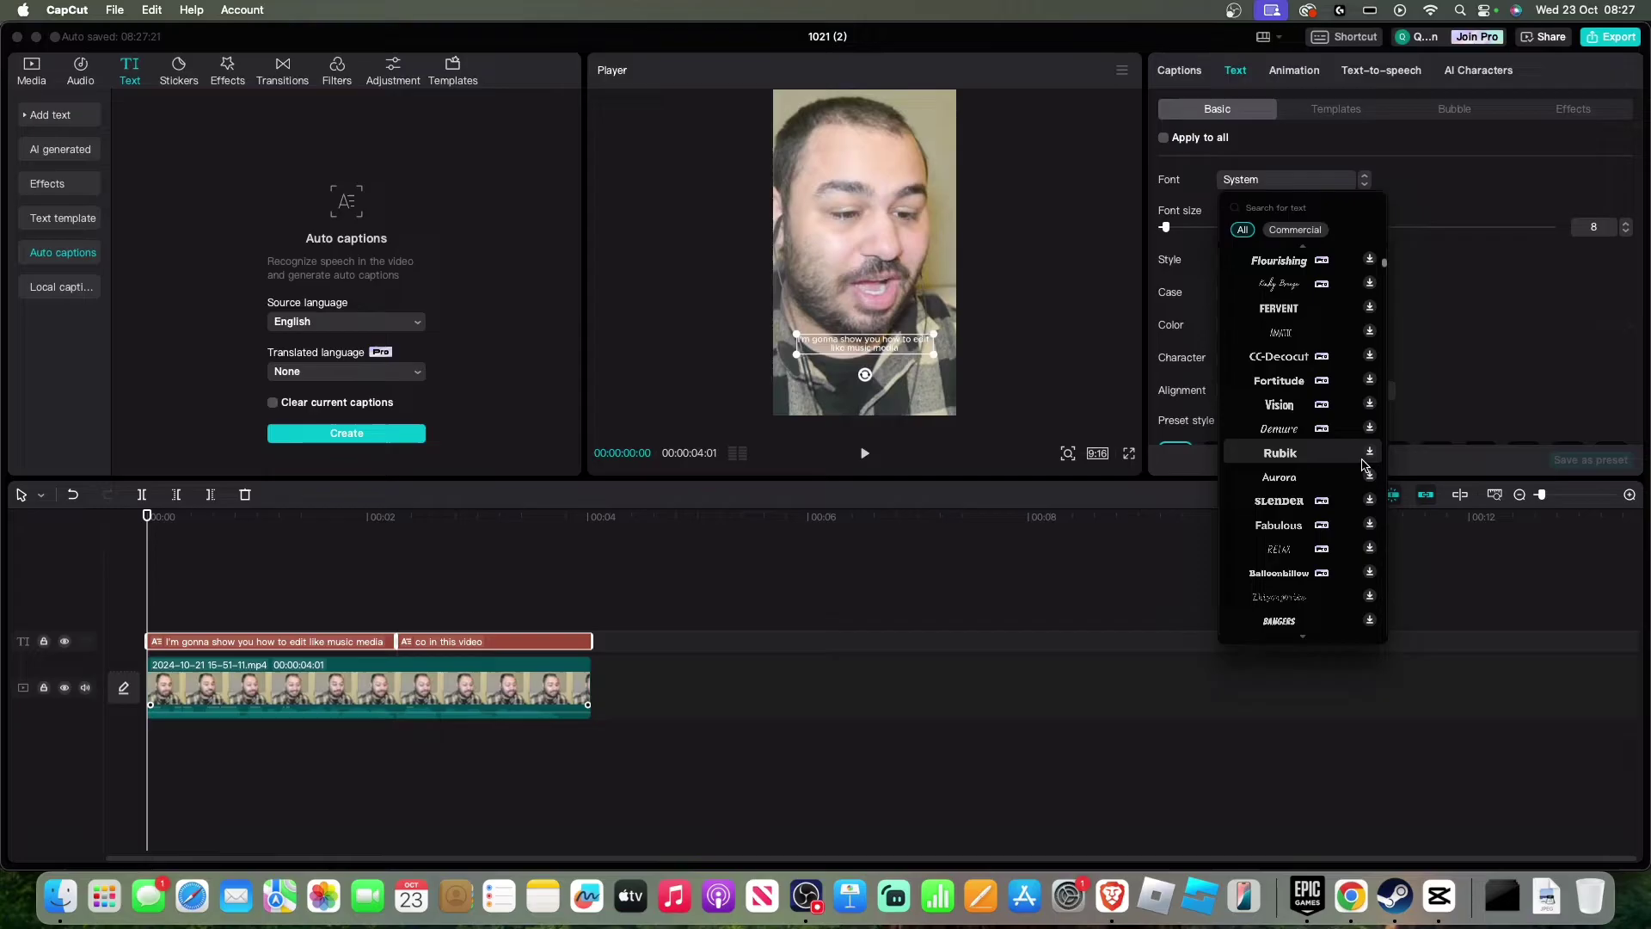
pyautogui.click(1278, 284)
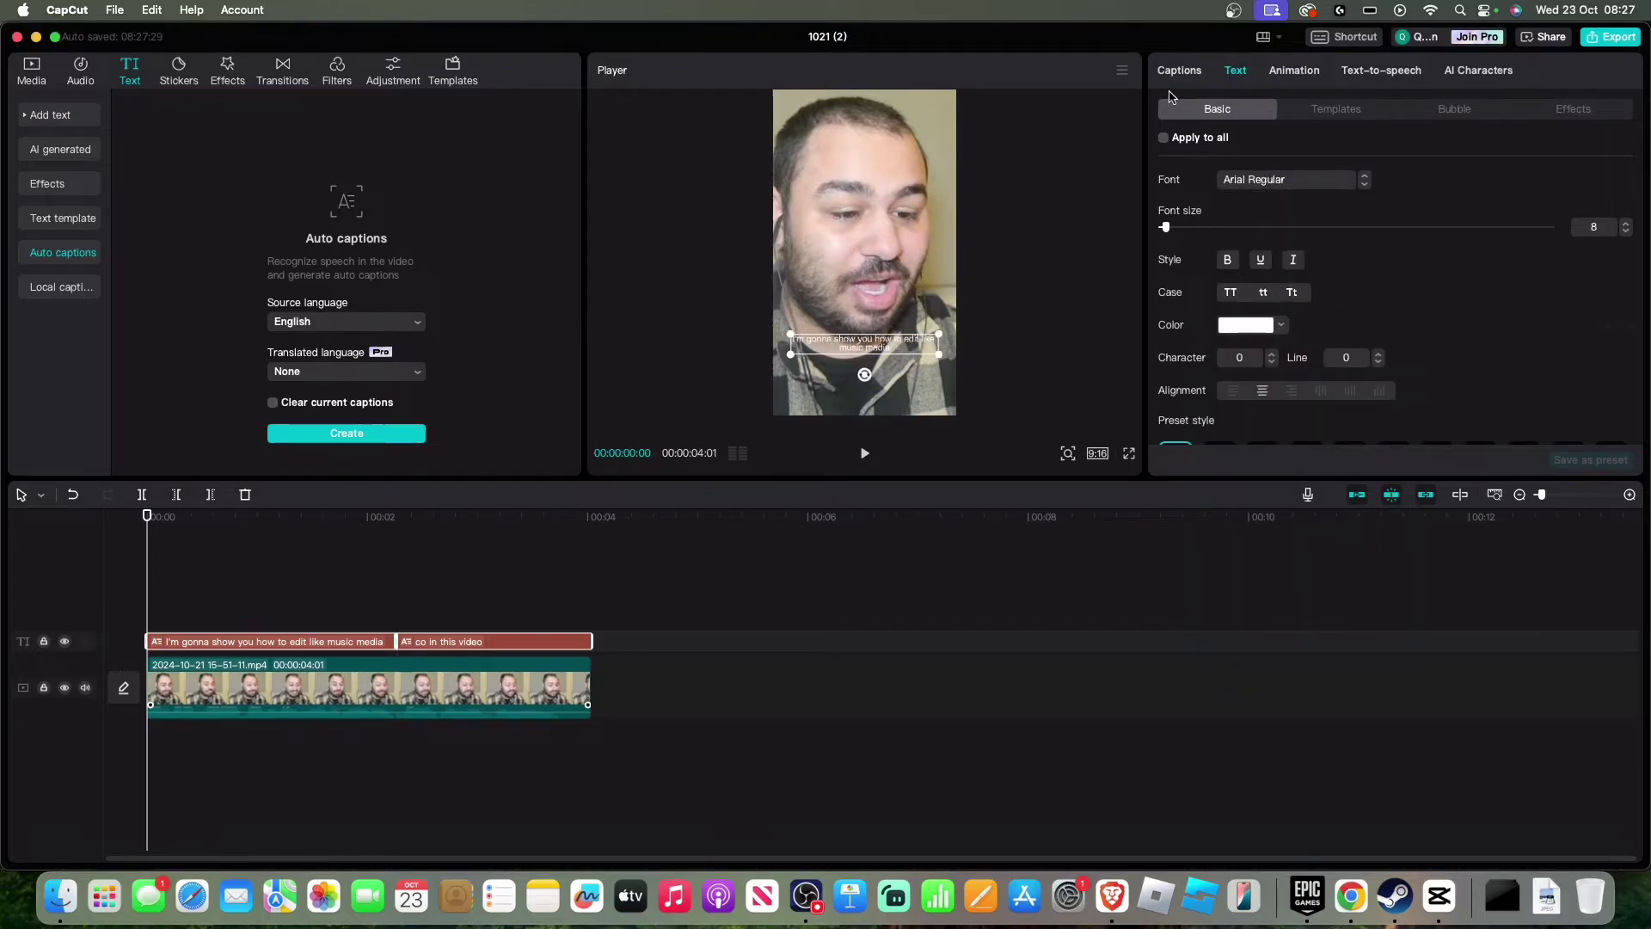
pyautogui.click(1176, 72)
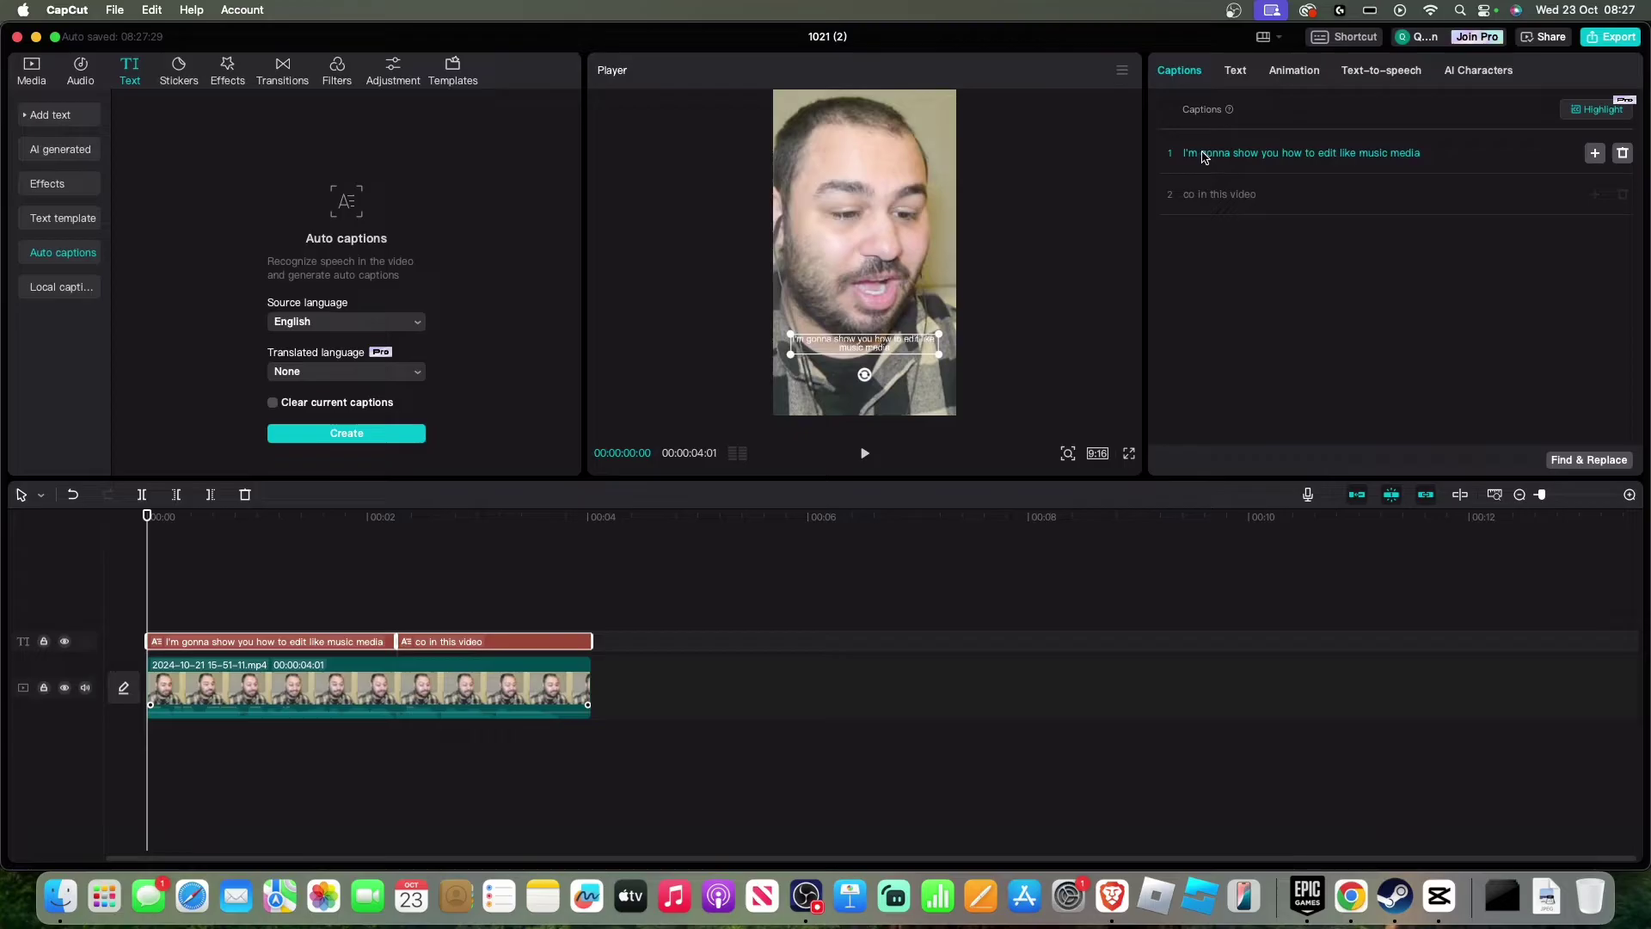
# Split I'm, gonna, show, you, how and to into separate one-word captions.
pyautogui.click(1204, 155)
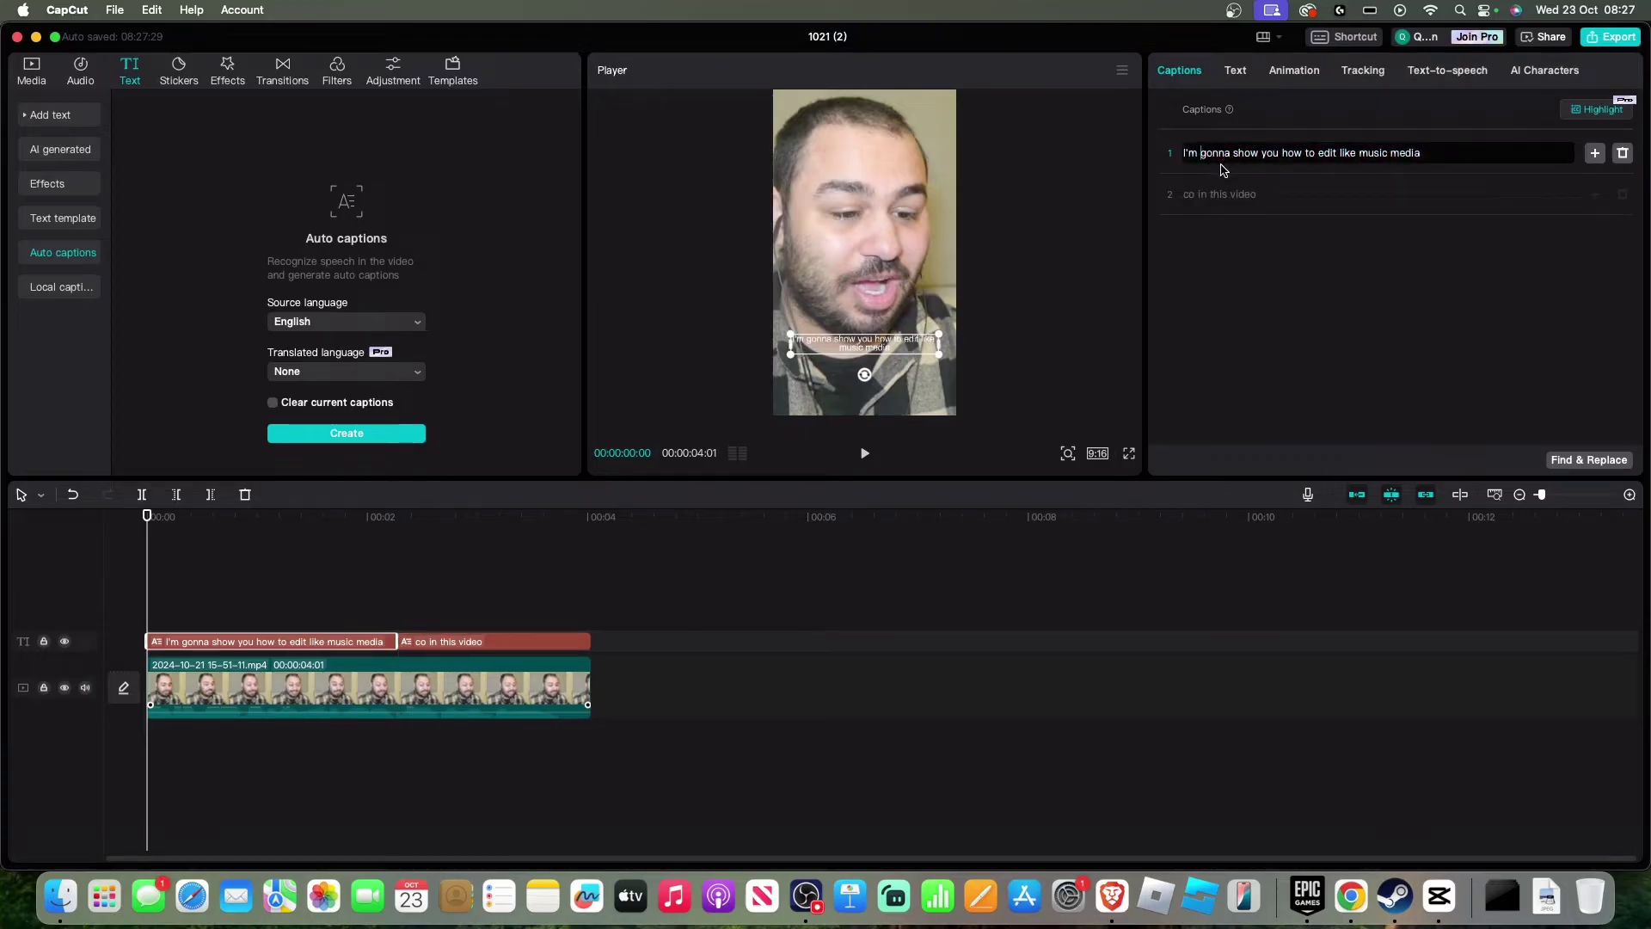
pyautogui.press('Return')
pyautogui.click(1216, 195)
pyautogui.press('Return')
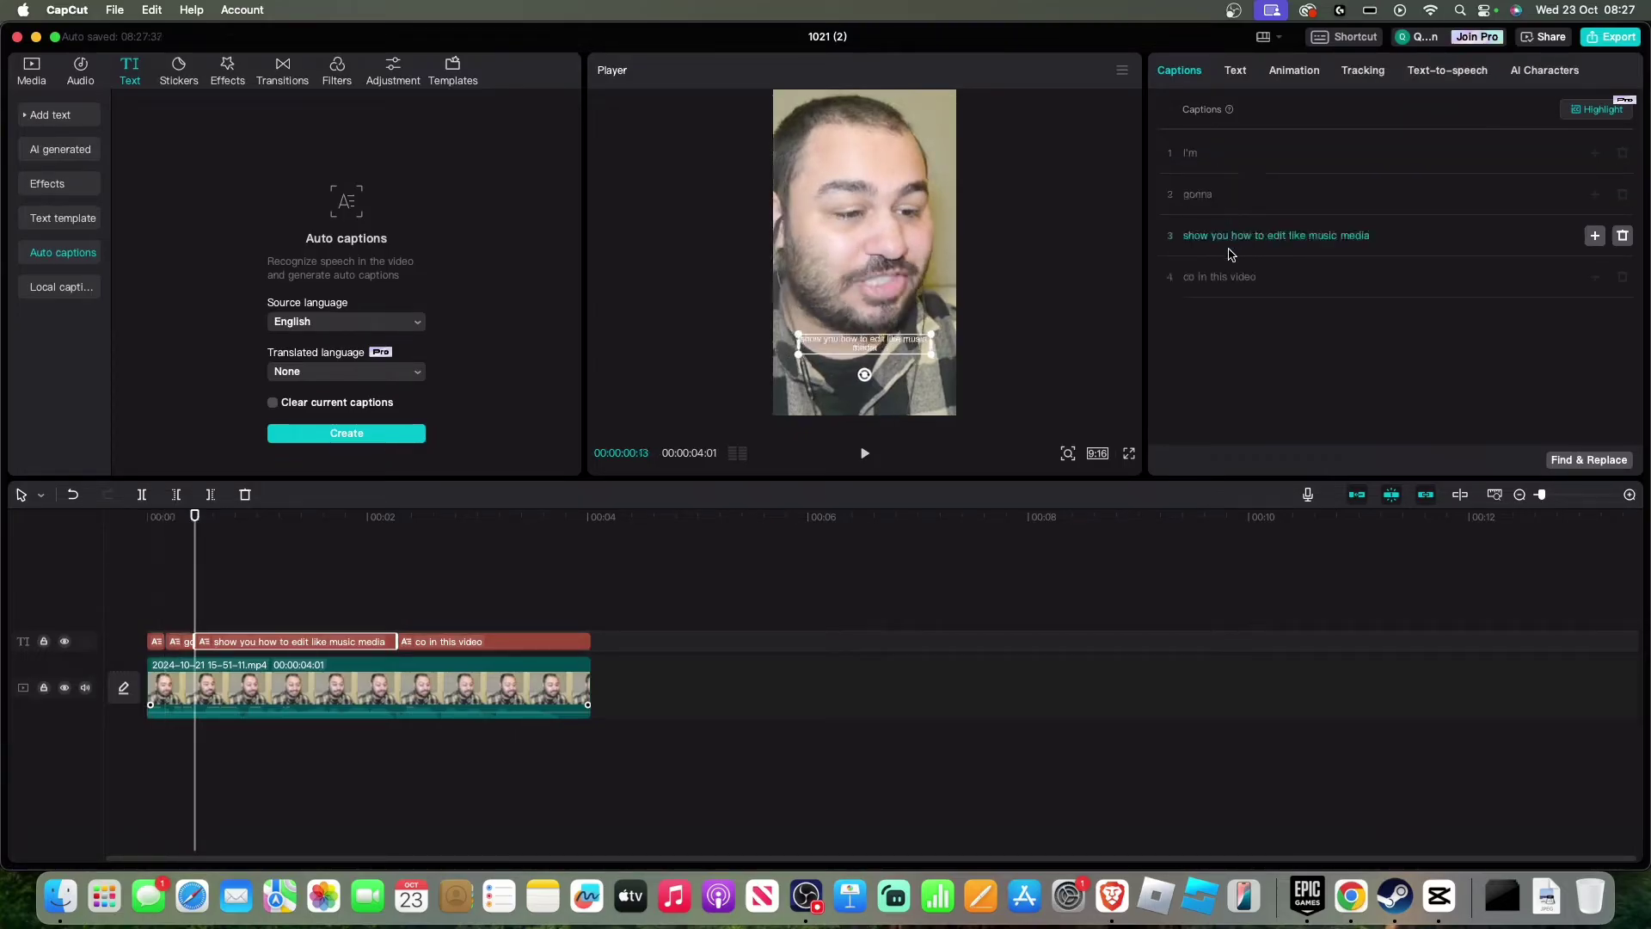
pyautogui.click(1214, 240)
pyautogui.press('Return')
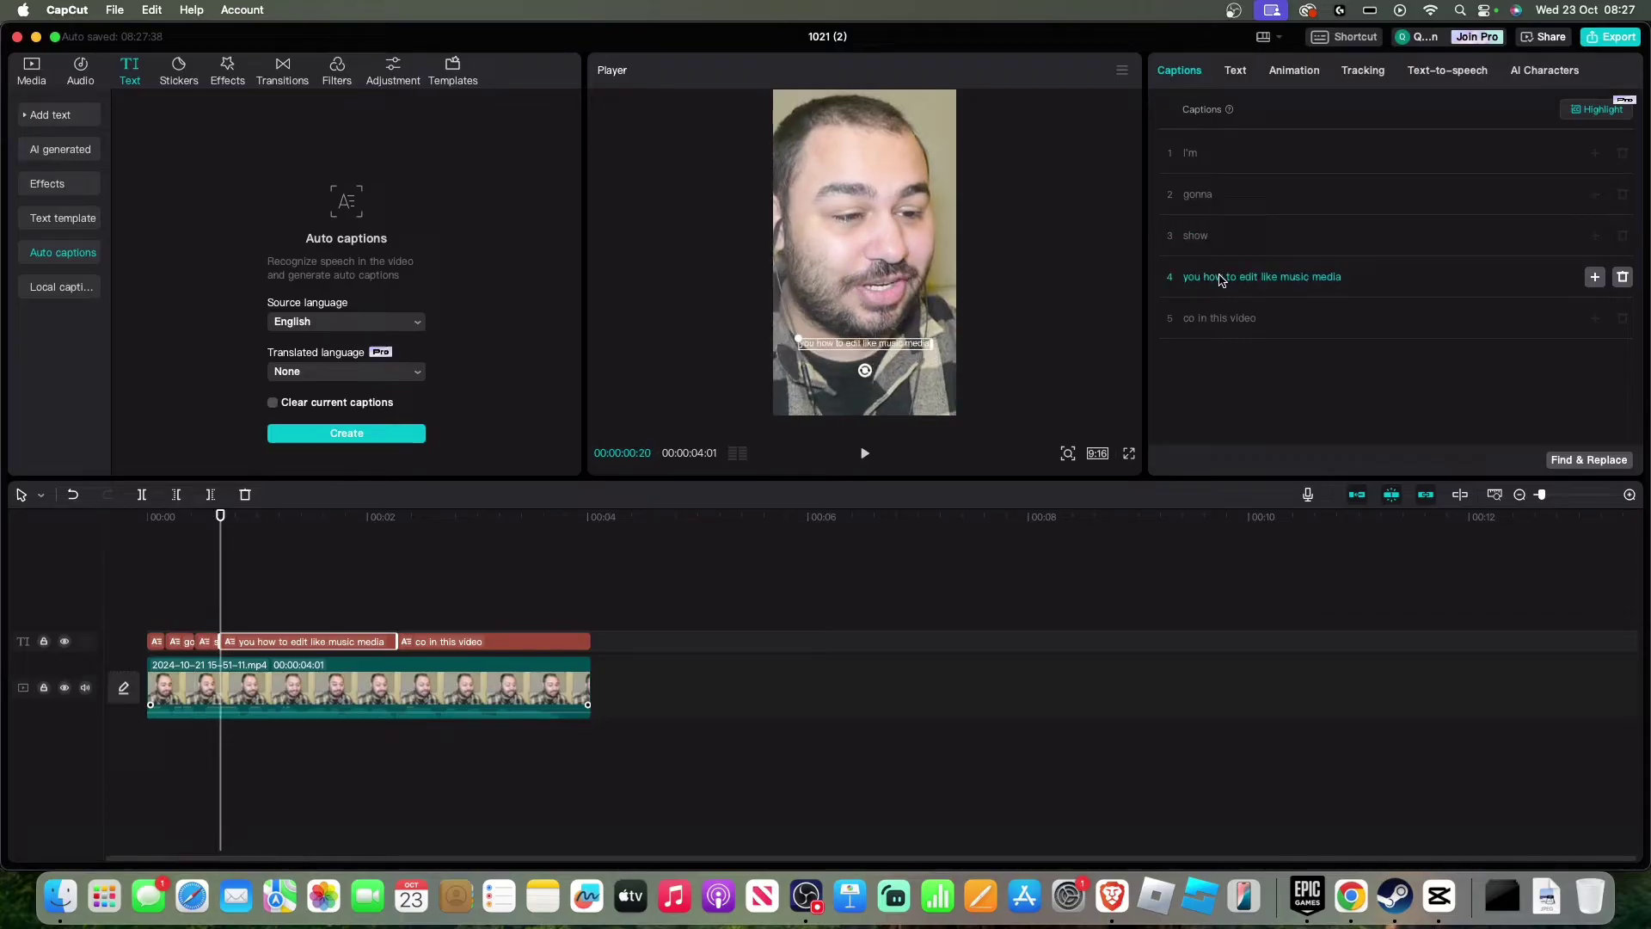
pyautogui.click(1203, 280)
pyautogui.press('Return')
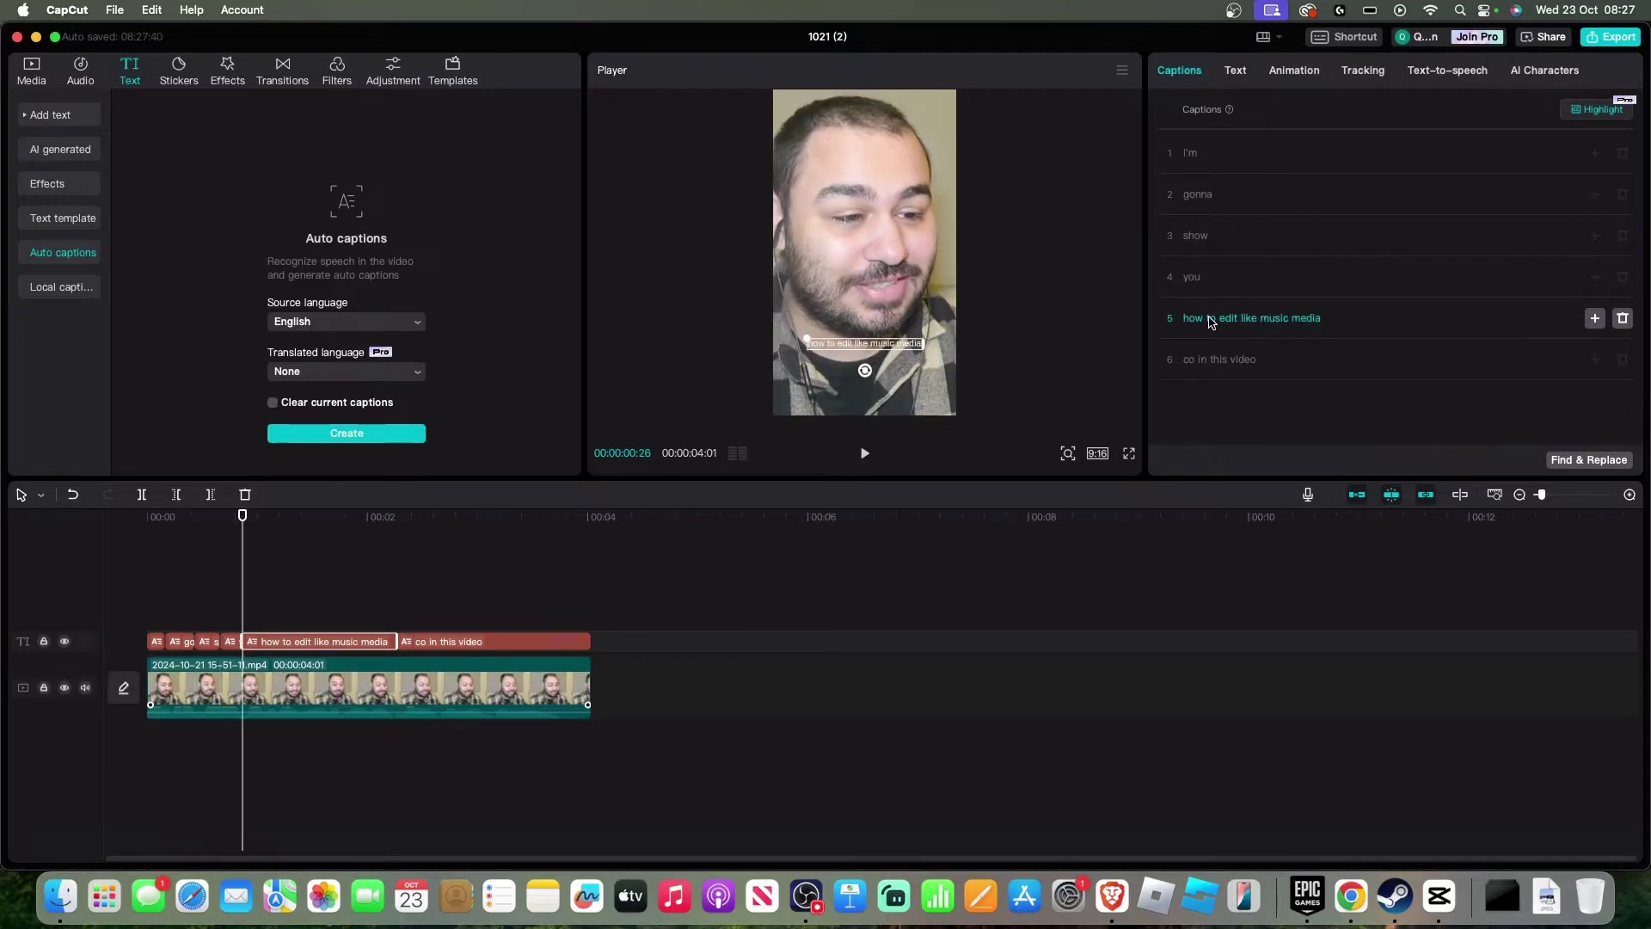
pyautogui.click(1211, 321)
pyautogui.press('Return')
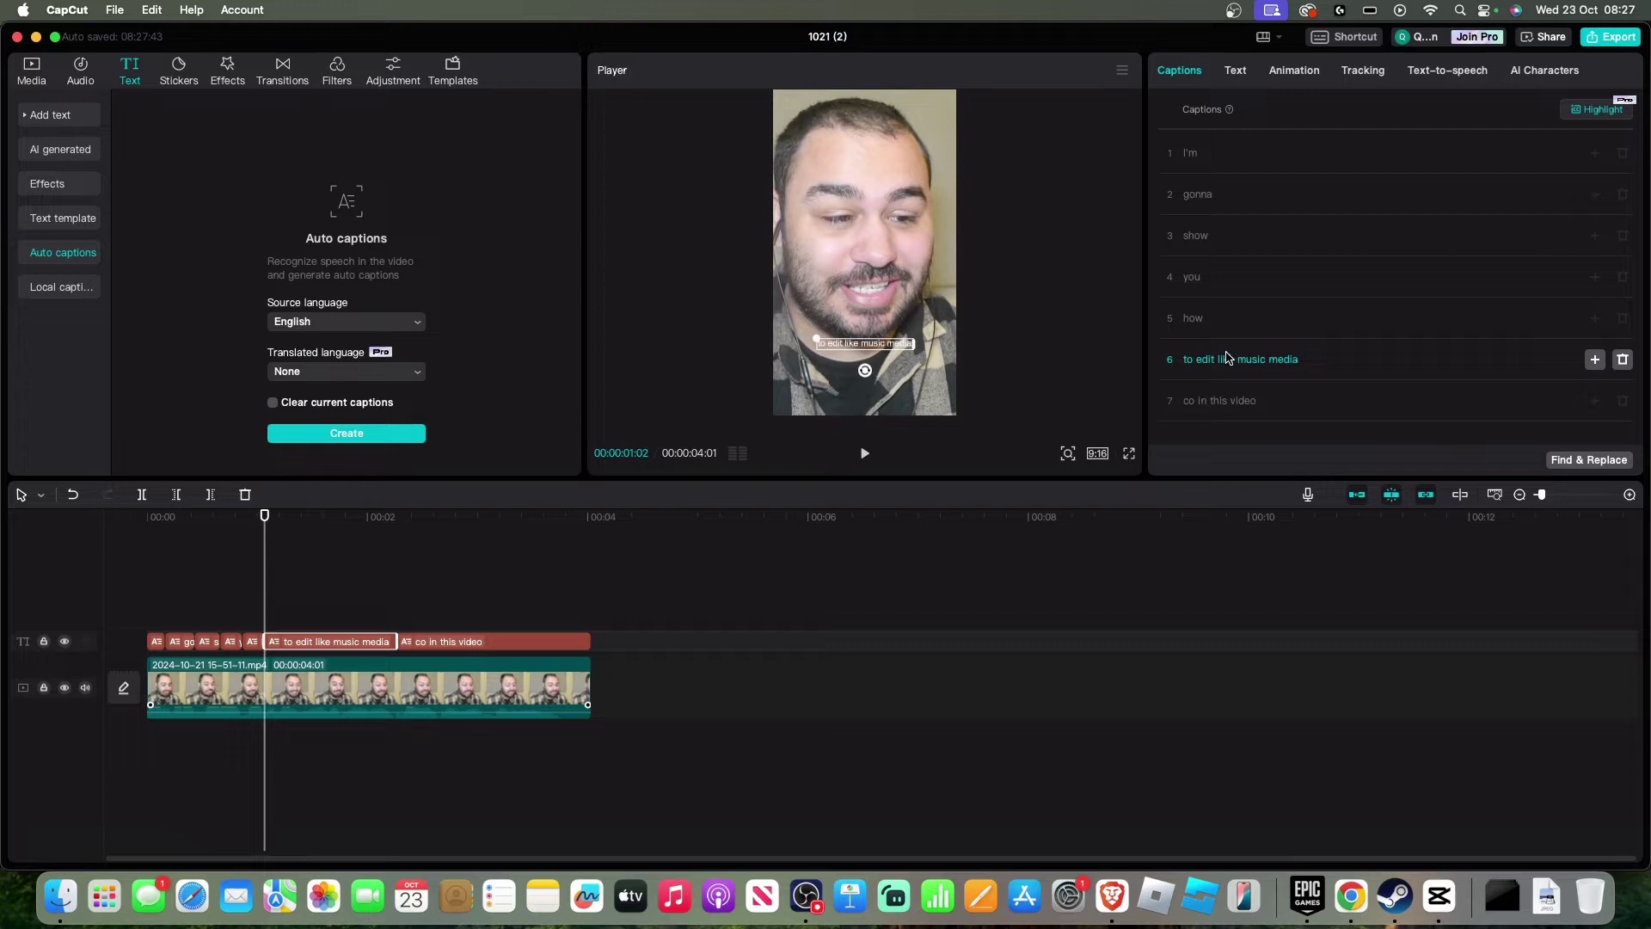
pyautogui.click(1201, 363)
pyautogui.press('Return')
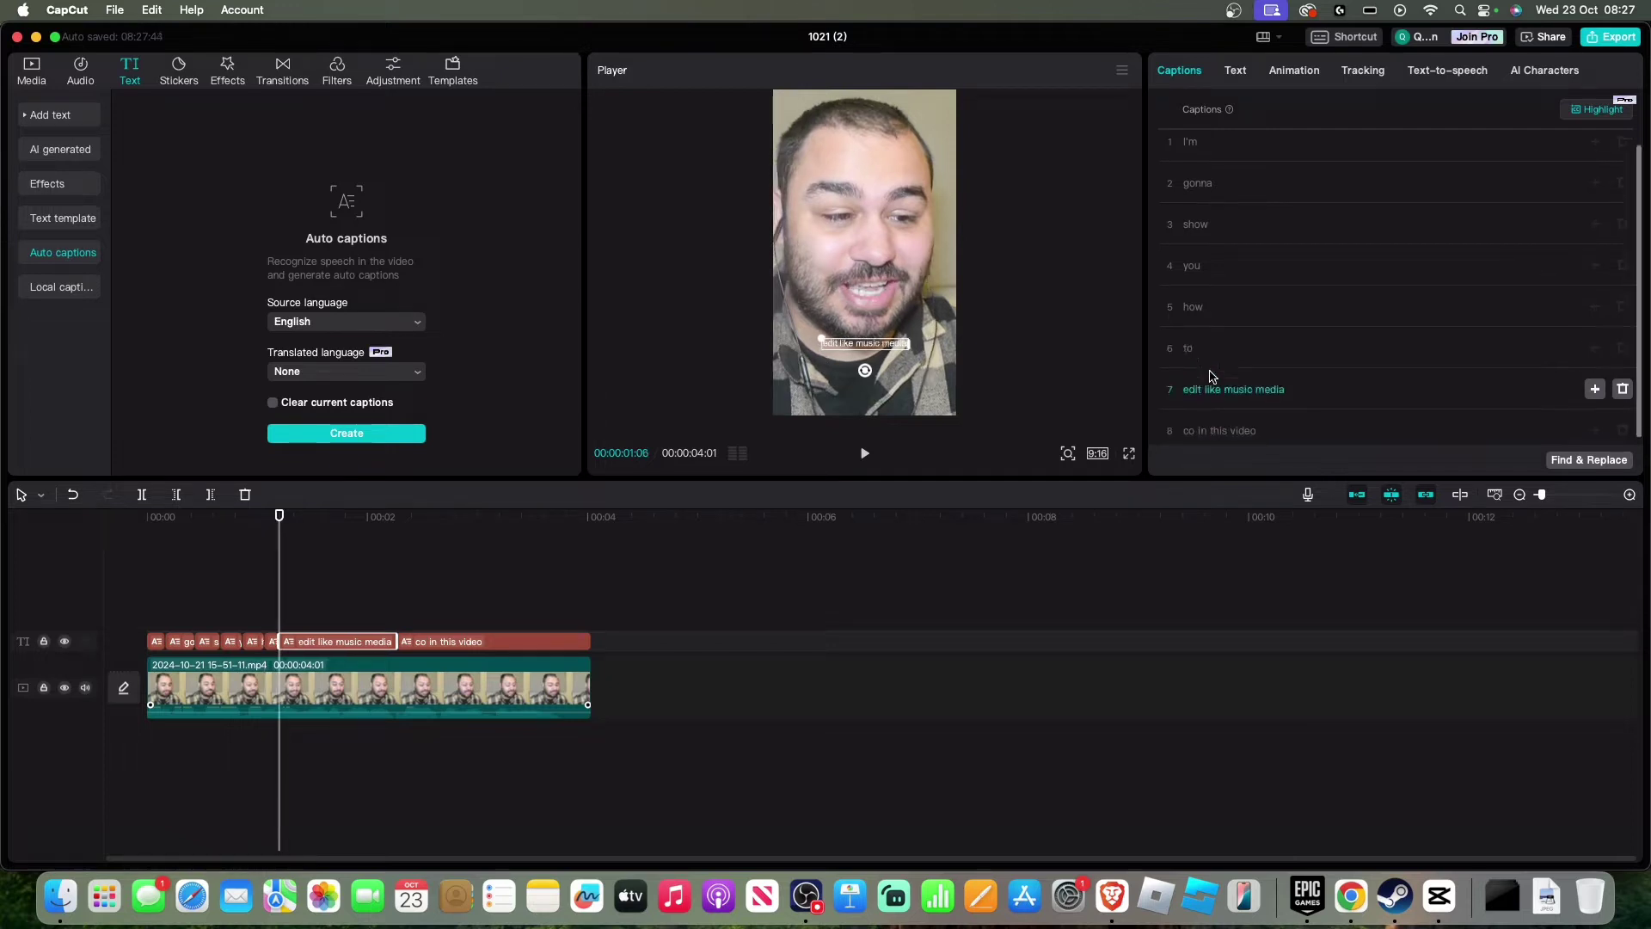
# Split edit and like off into their own captions, then split music and media.
pyautogui.click(1205, 388)
pyautogui.press('Return')
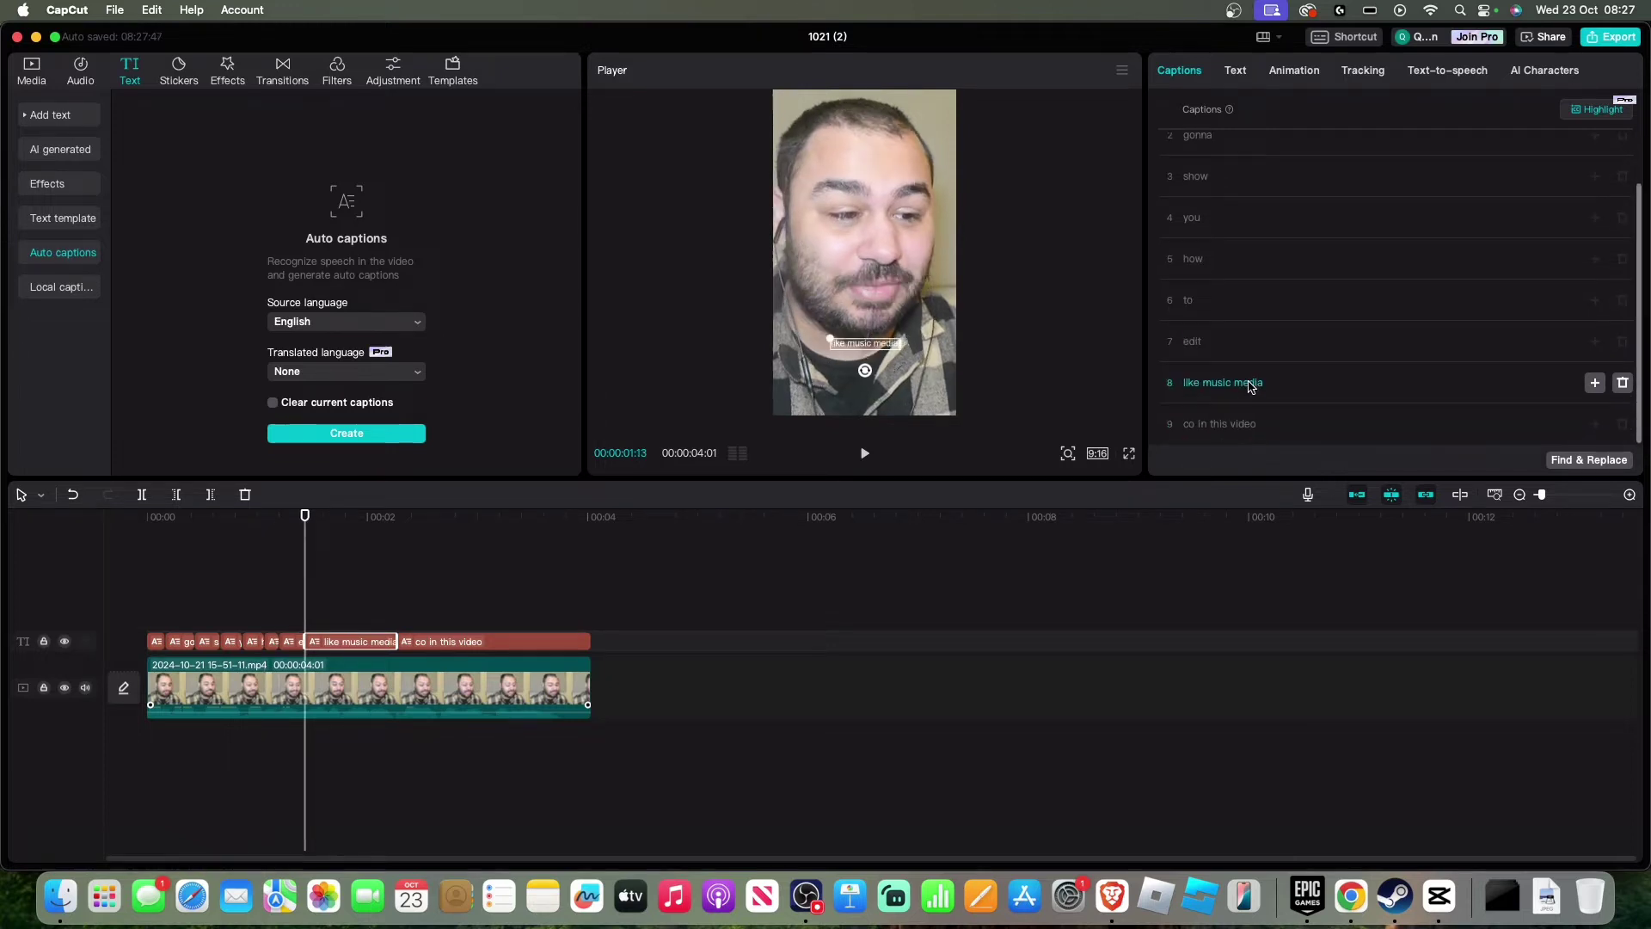
pyautogui.click(1205, 387)
pyautogui.press('Return')
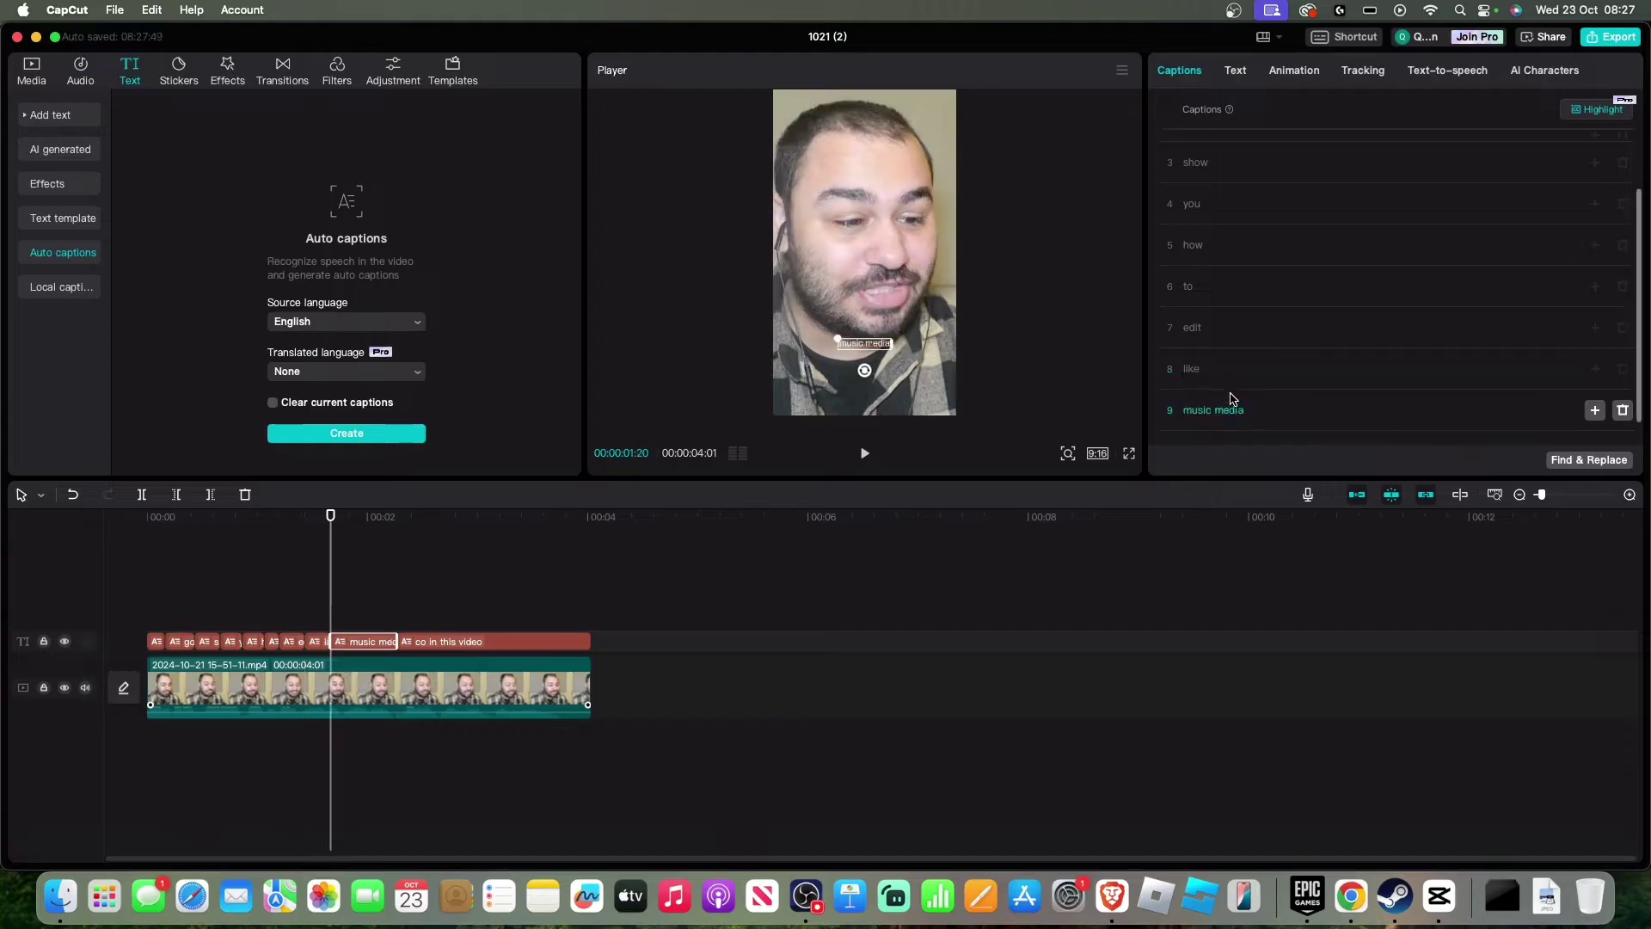
pyautogui.click(1217, 386)
pyautogui.press('Return')
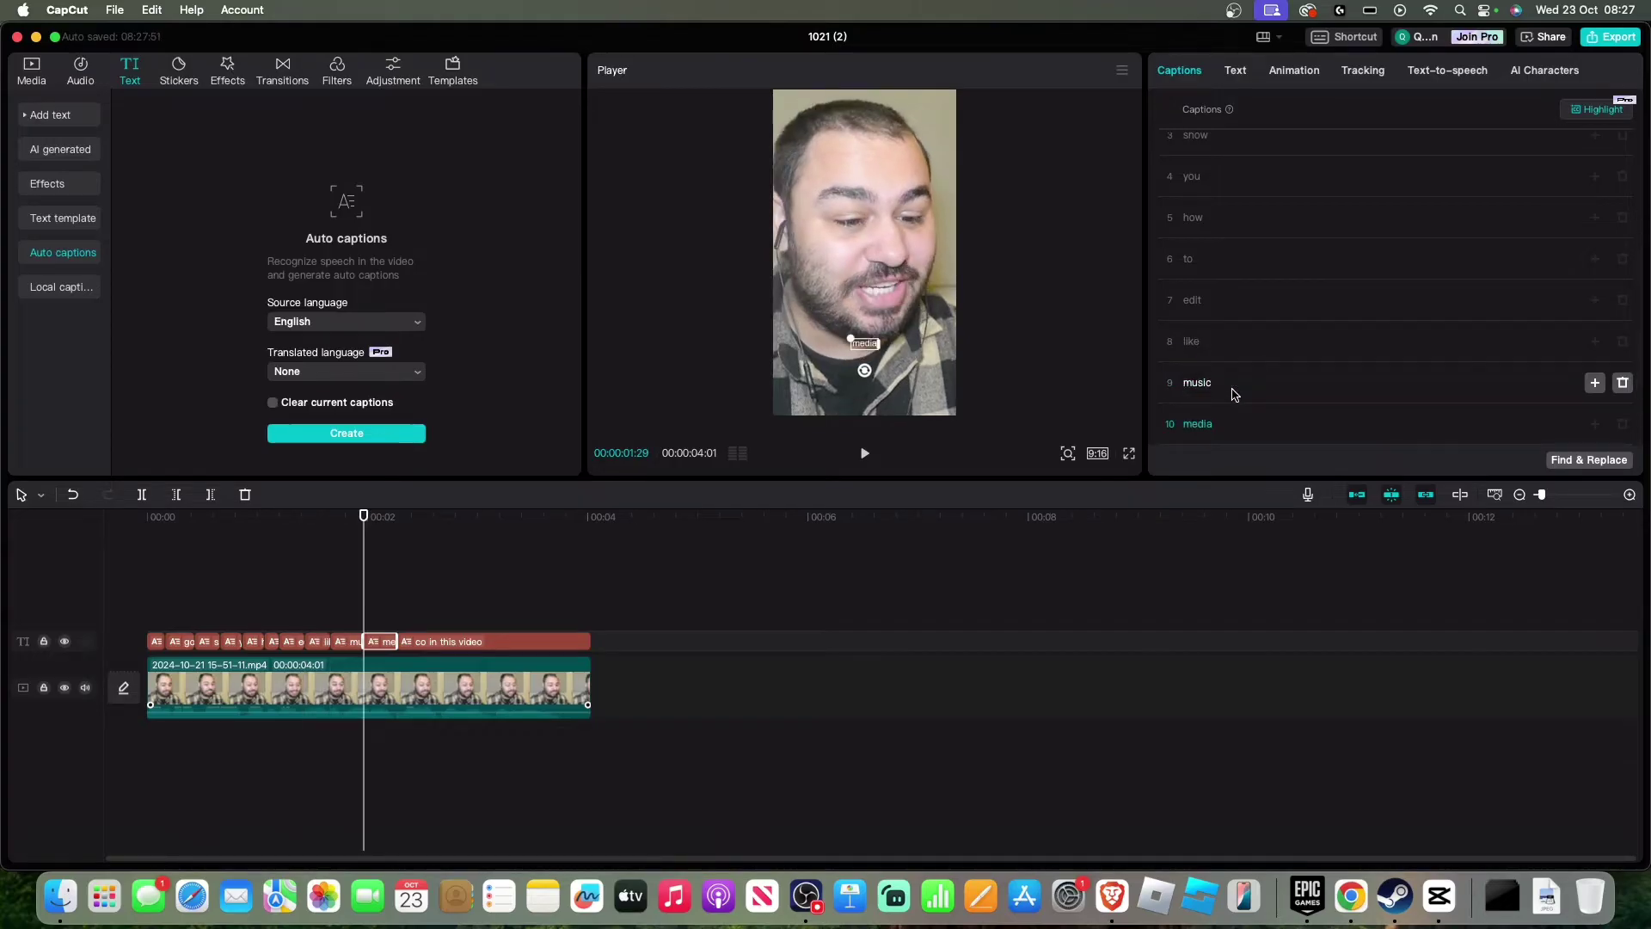
pyautogui.click(1193, 437)
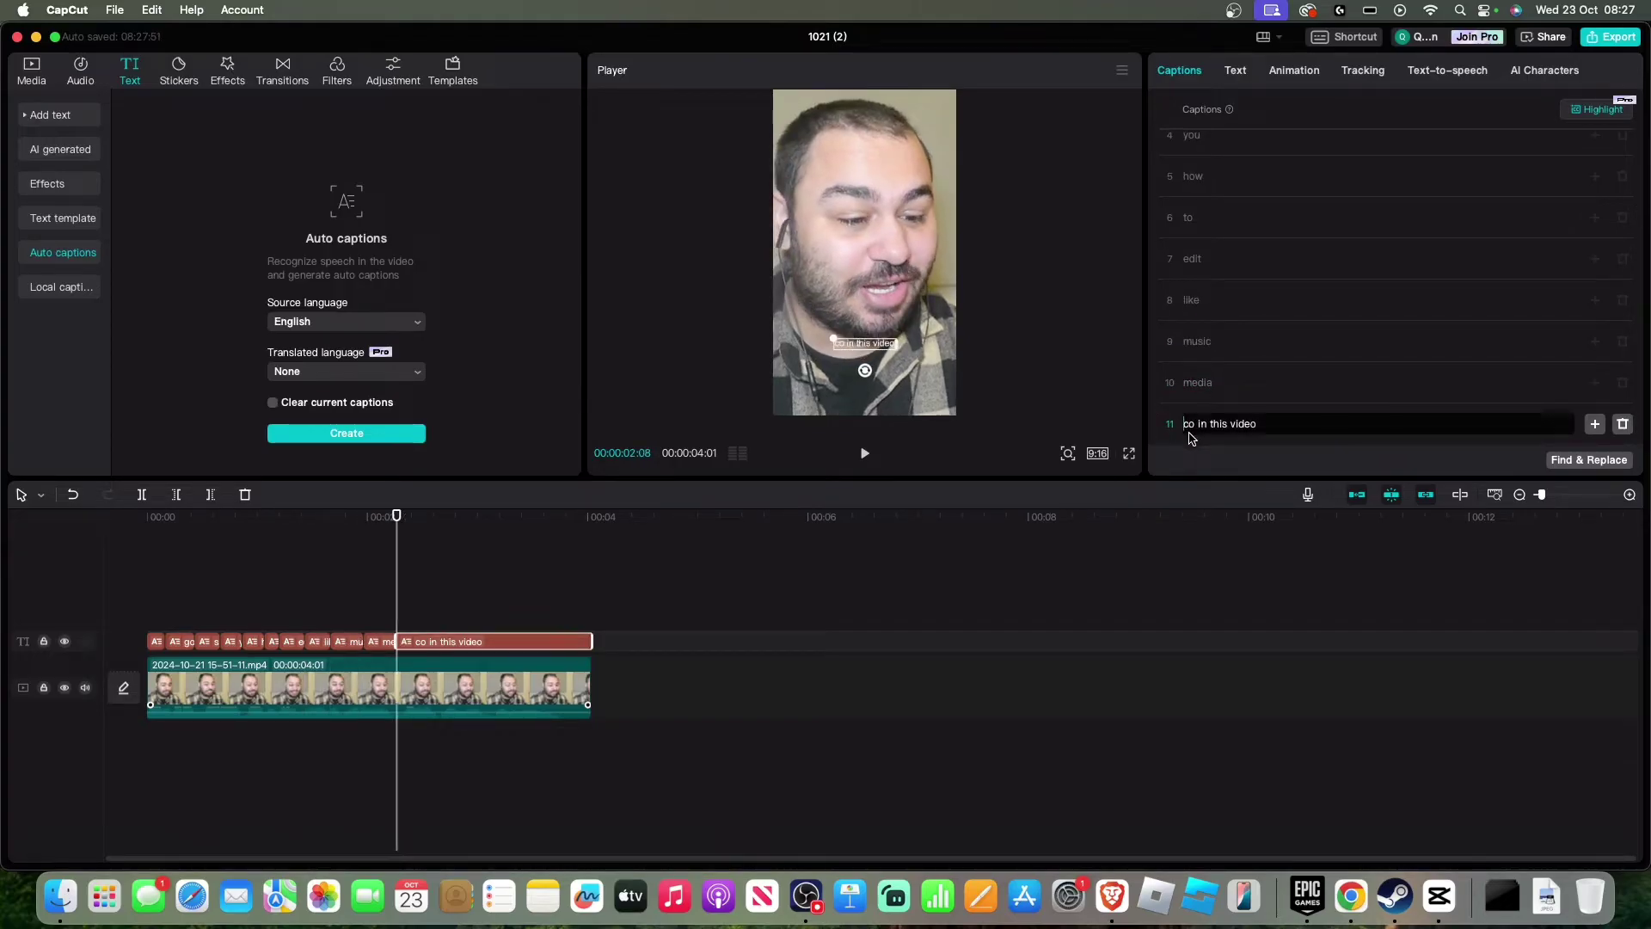
pyautogui.press('BackSpace')
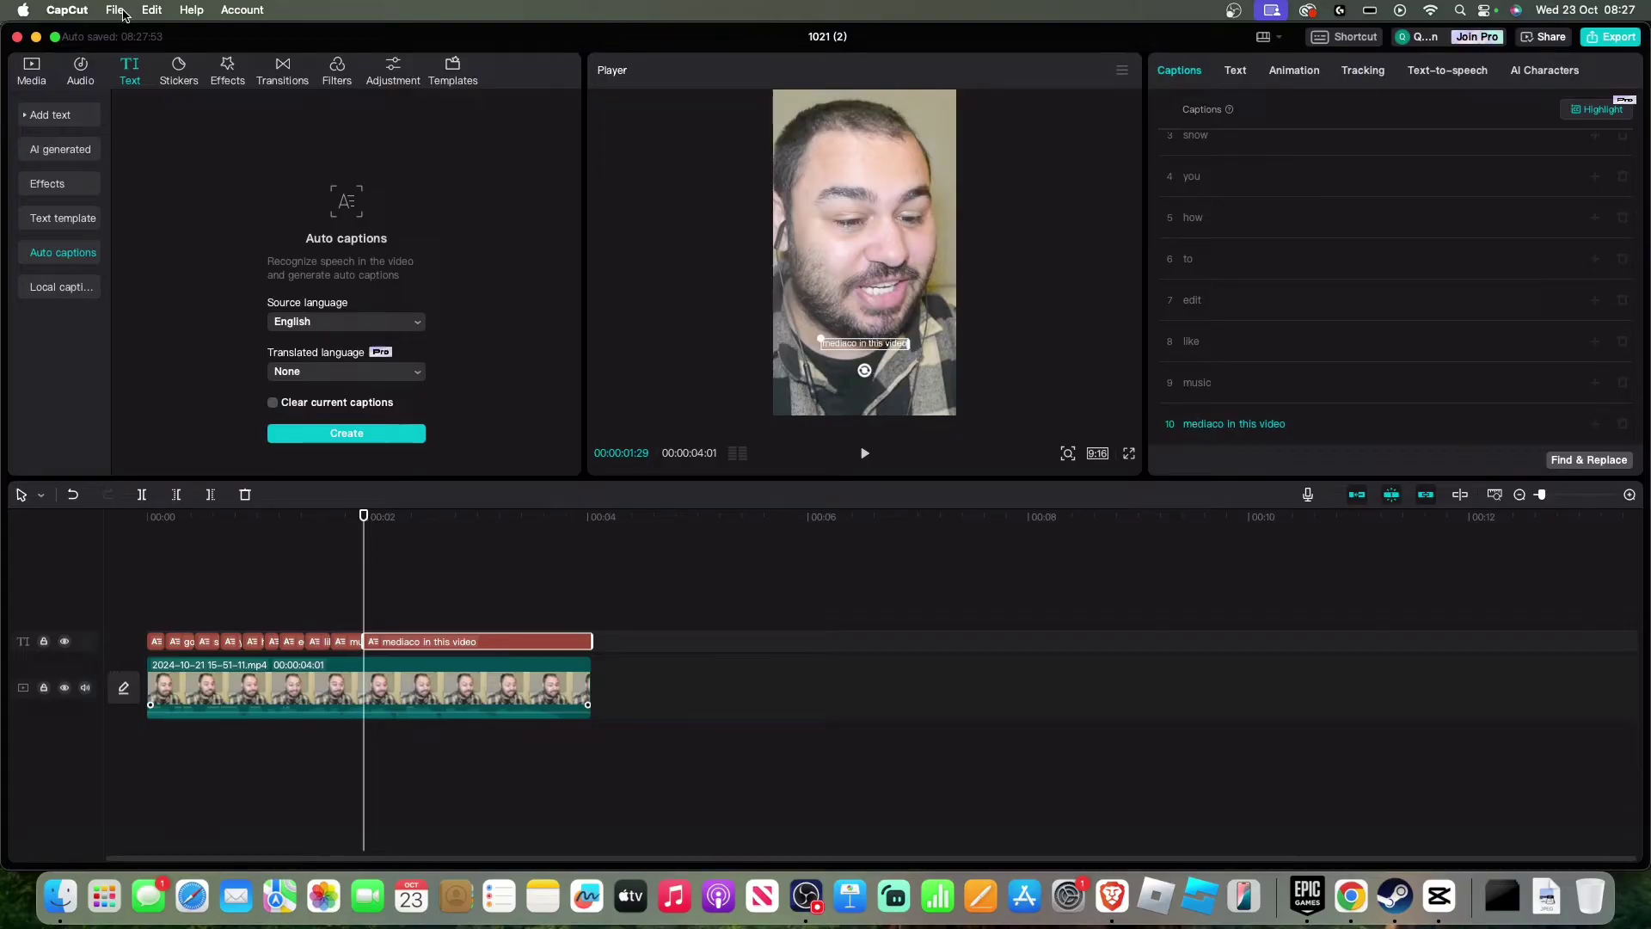
# Undo the accidental caption merge and split co into its own caption.
pyautogui.click(152, 9)
pyautogui.click(160, 34)
pyautogui.click(151, 9)
pyautogui.click(159, 34)
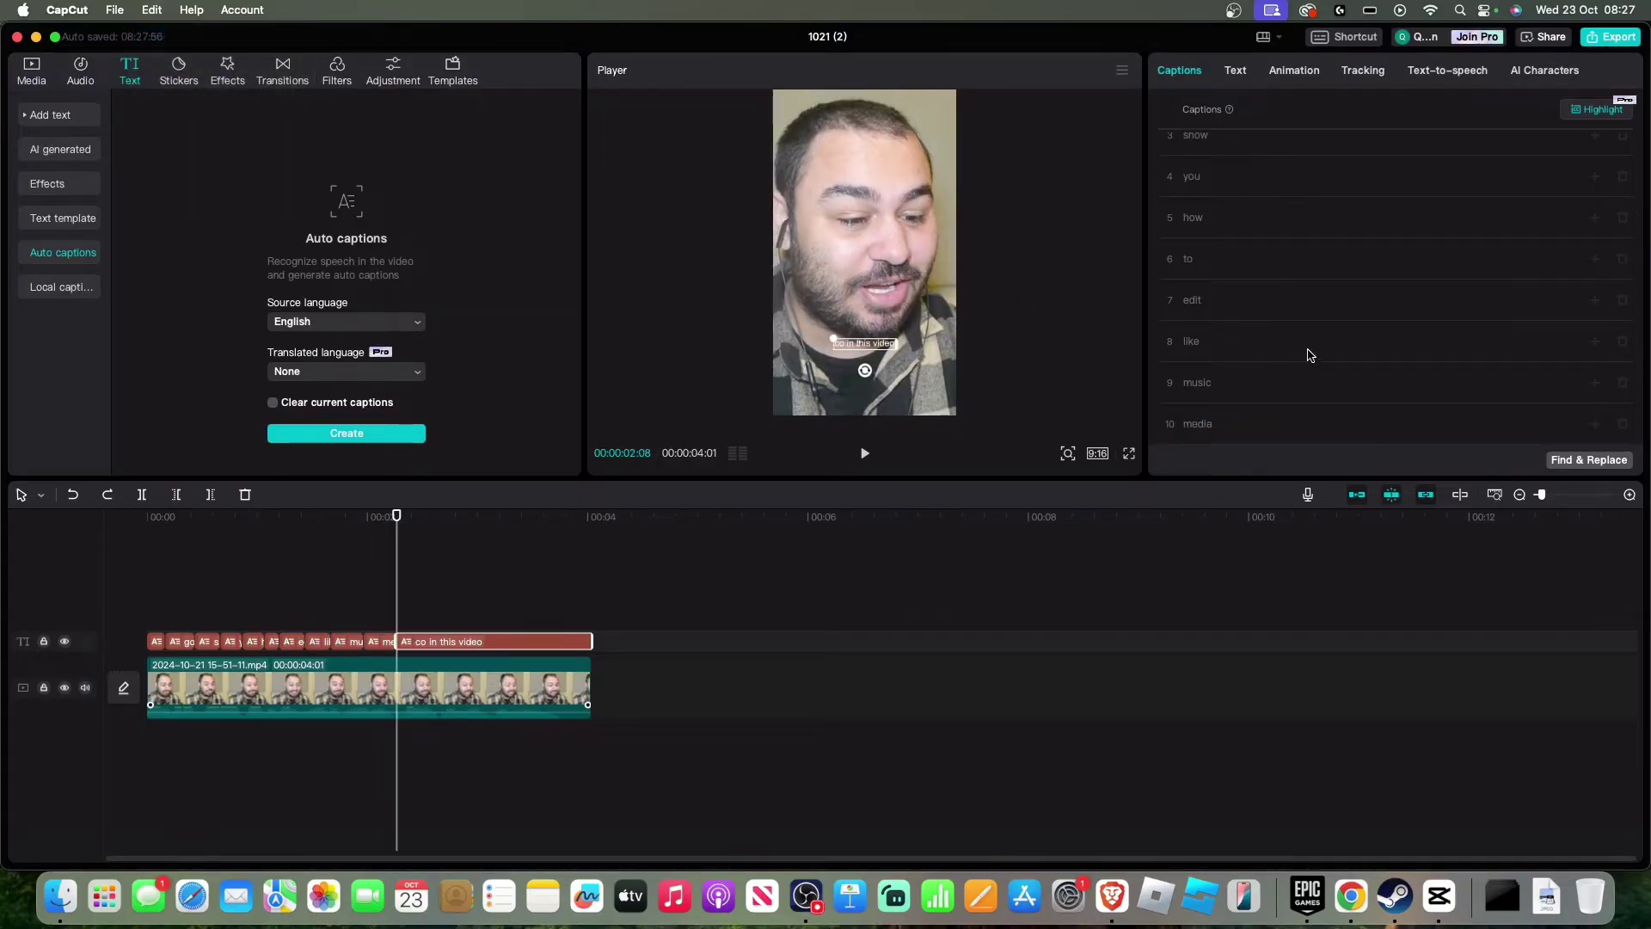
pyautogui.click(1197, 425)
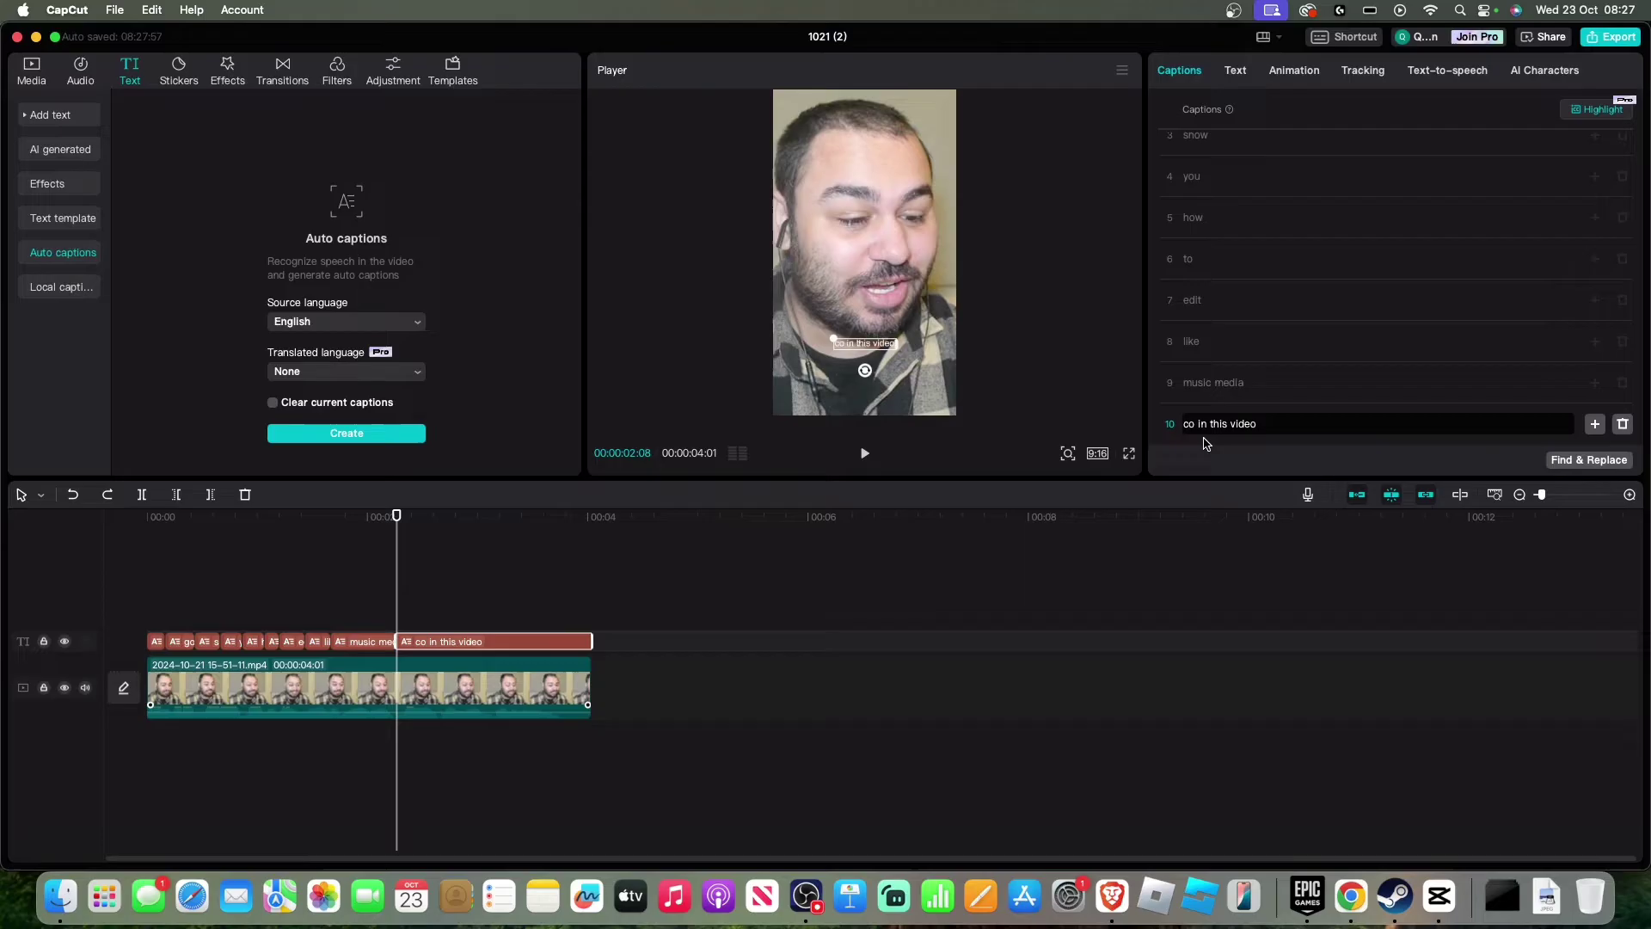
pyautogui.press('Return')
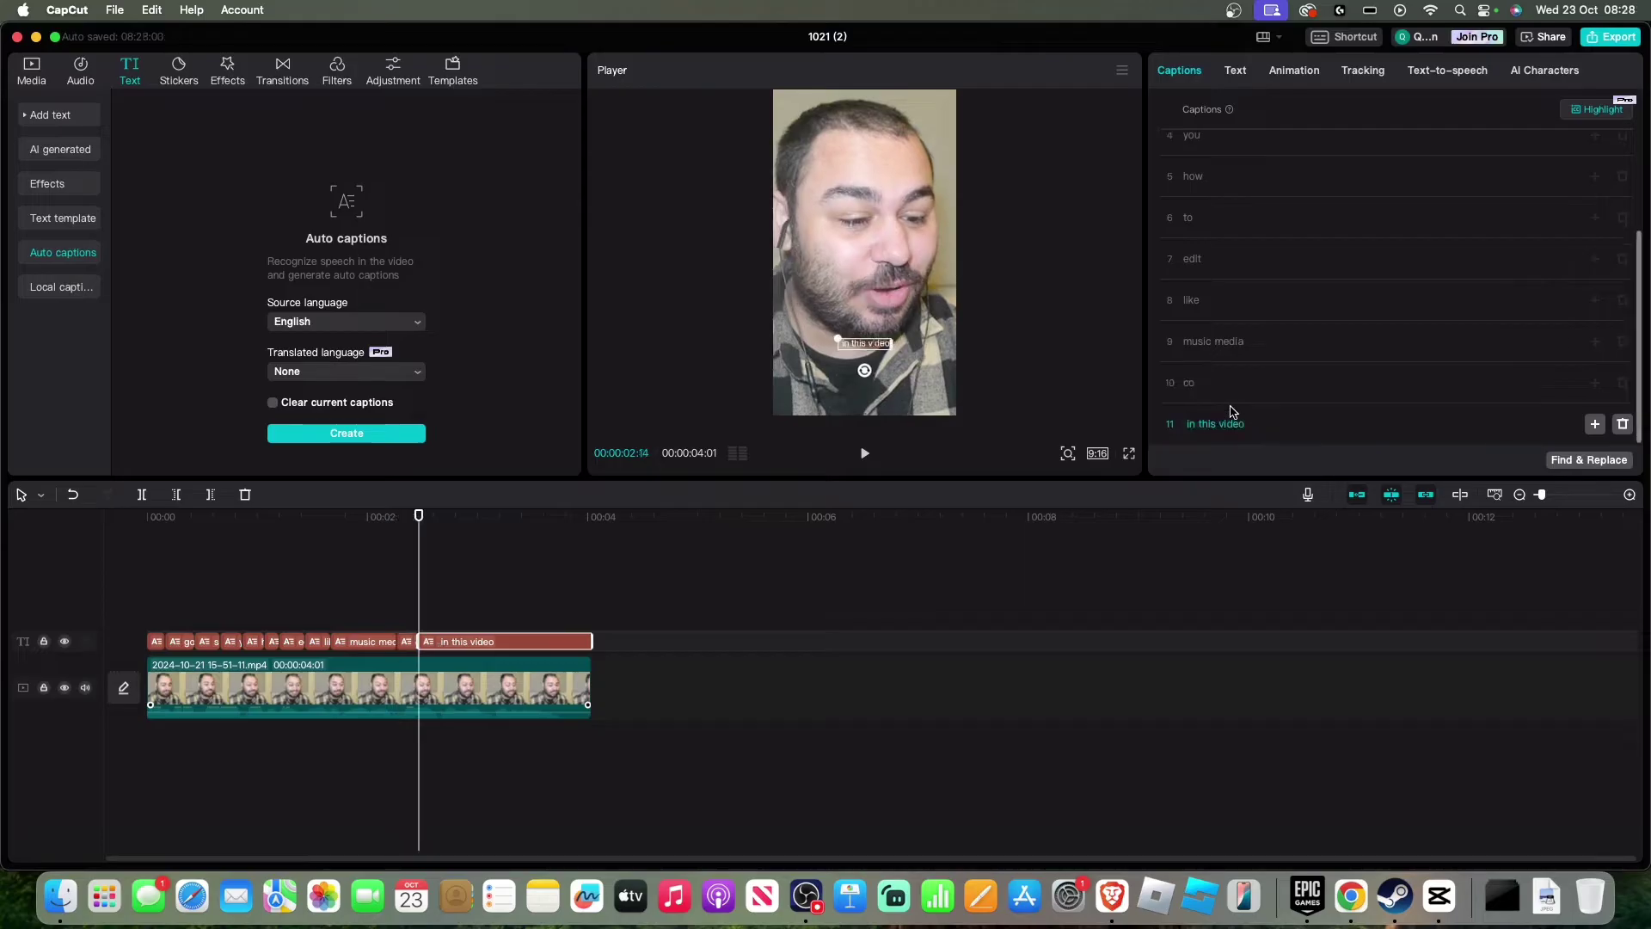
# Split music from media, then in, this and video into separate captions, undoing a misplaced split.
pyautogui.click(1212, 342)
pyautogui.press('Return')
pyautogui.click(1197, 427)
pyautogui.press('Return')
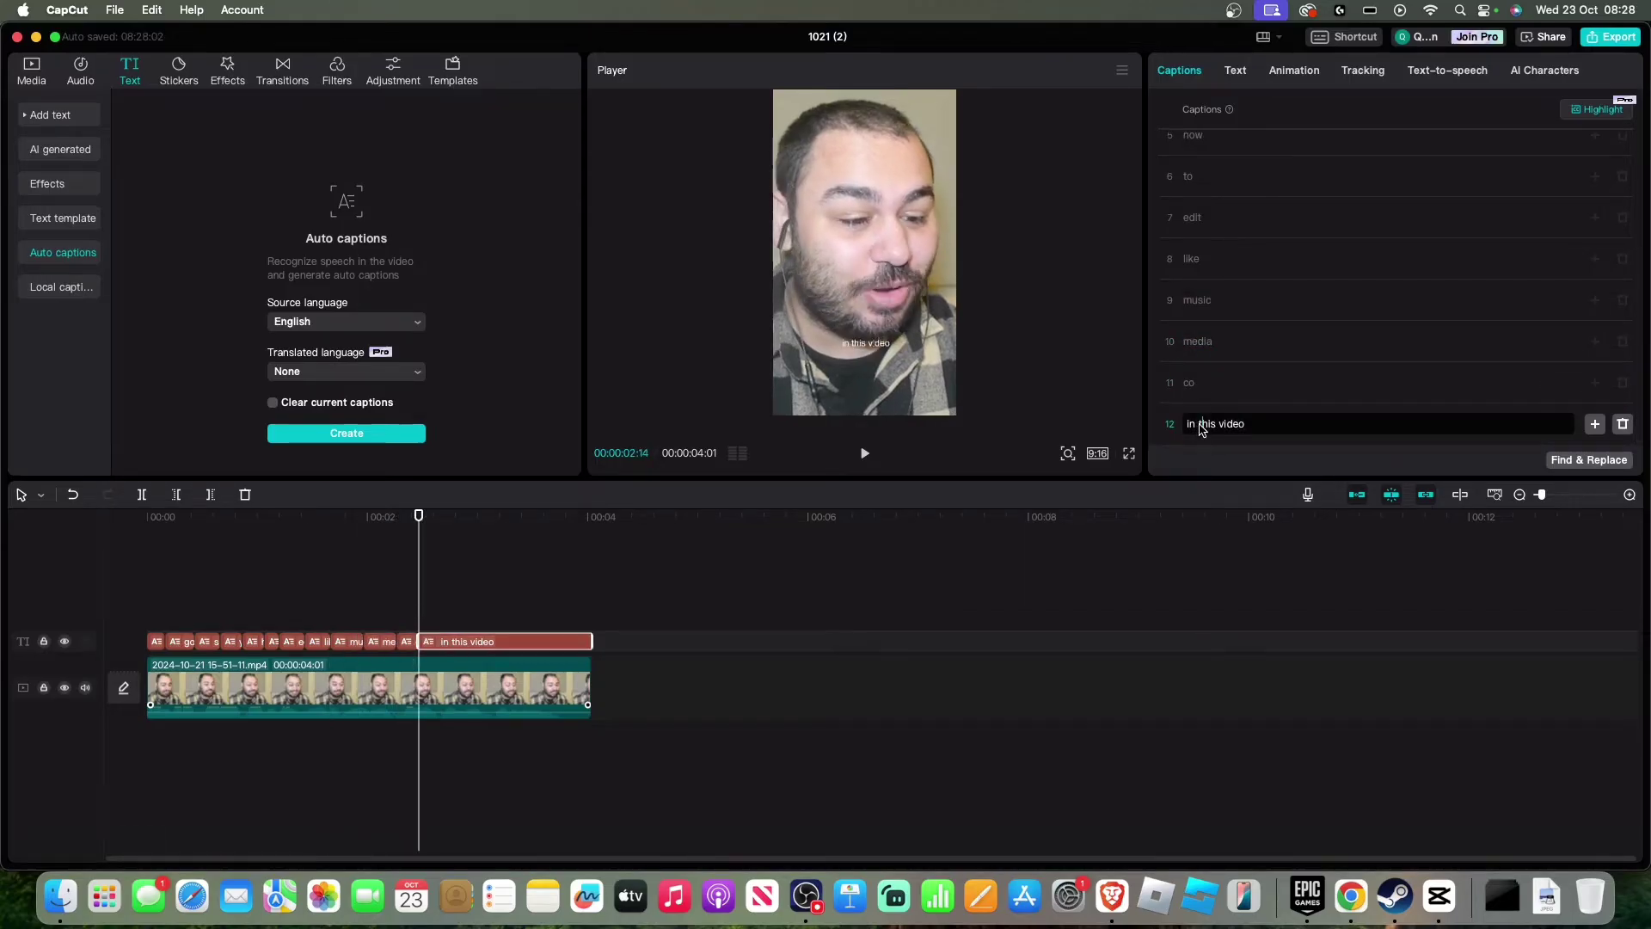
pyautogui.click(151, 9)
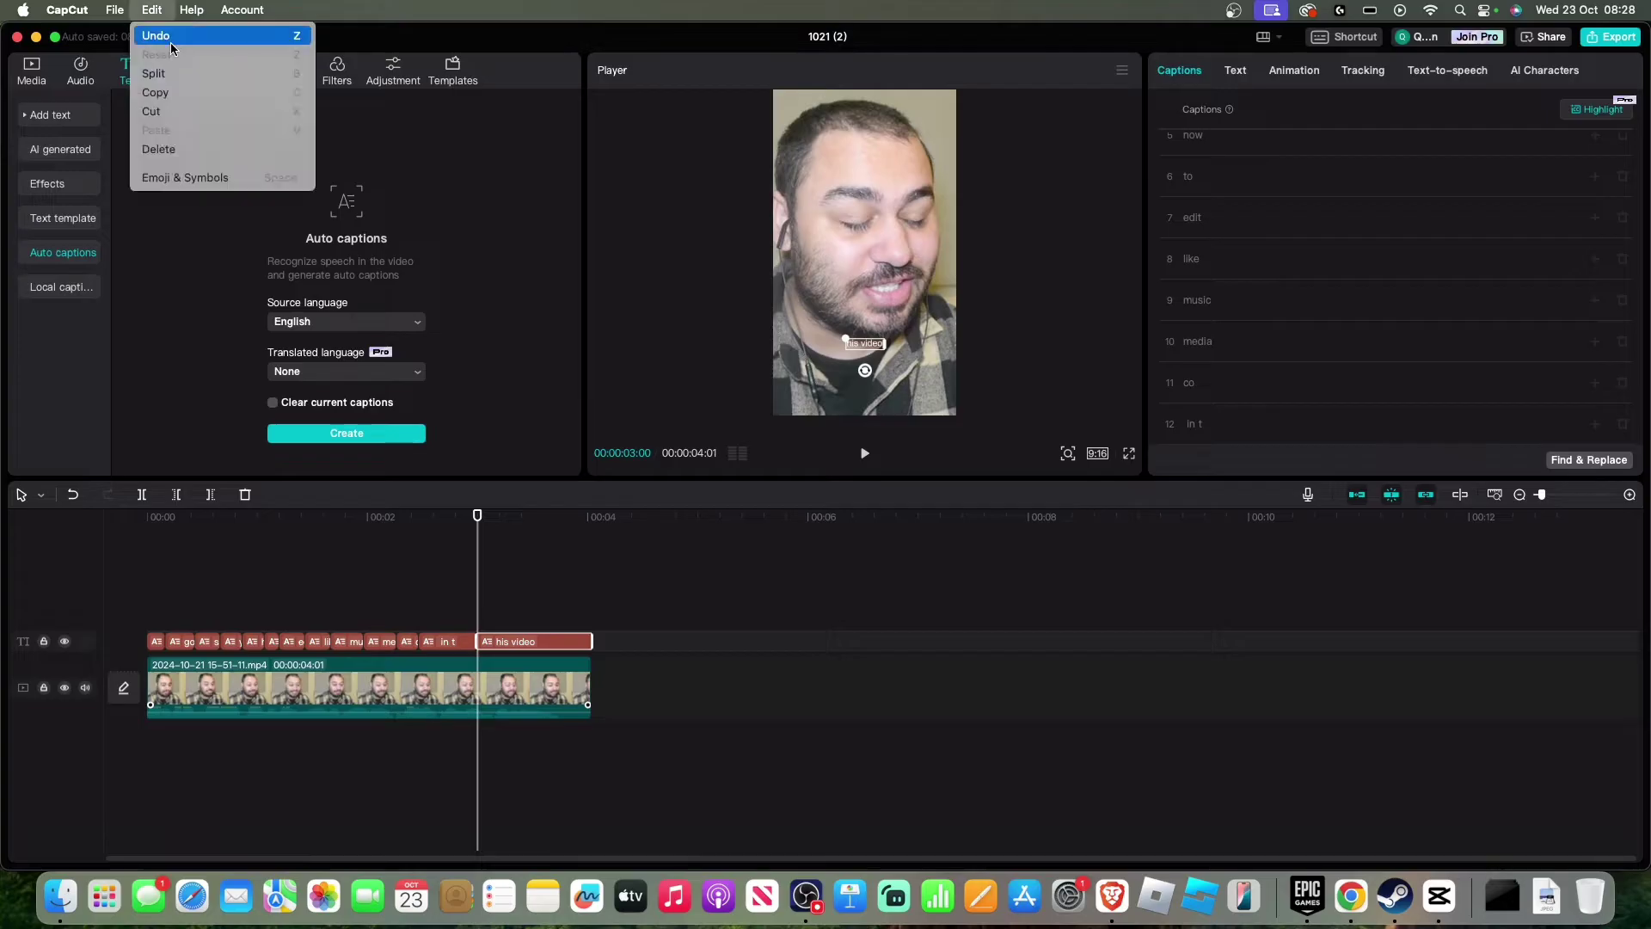
pyautogui.click(177, 32)
pyautogui.click(1202, 427)
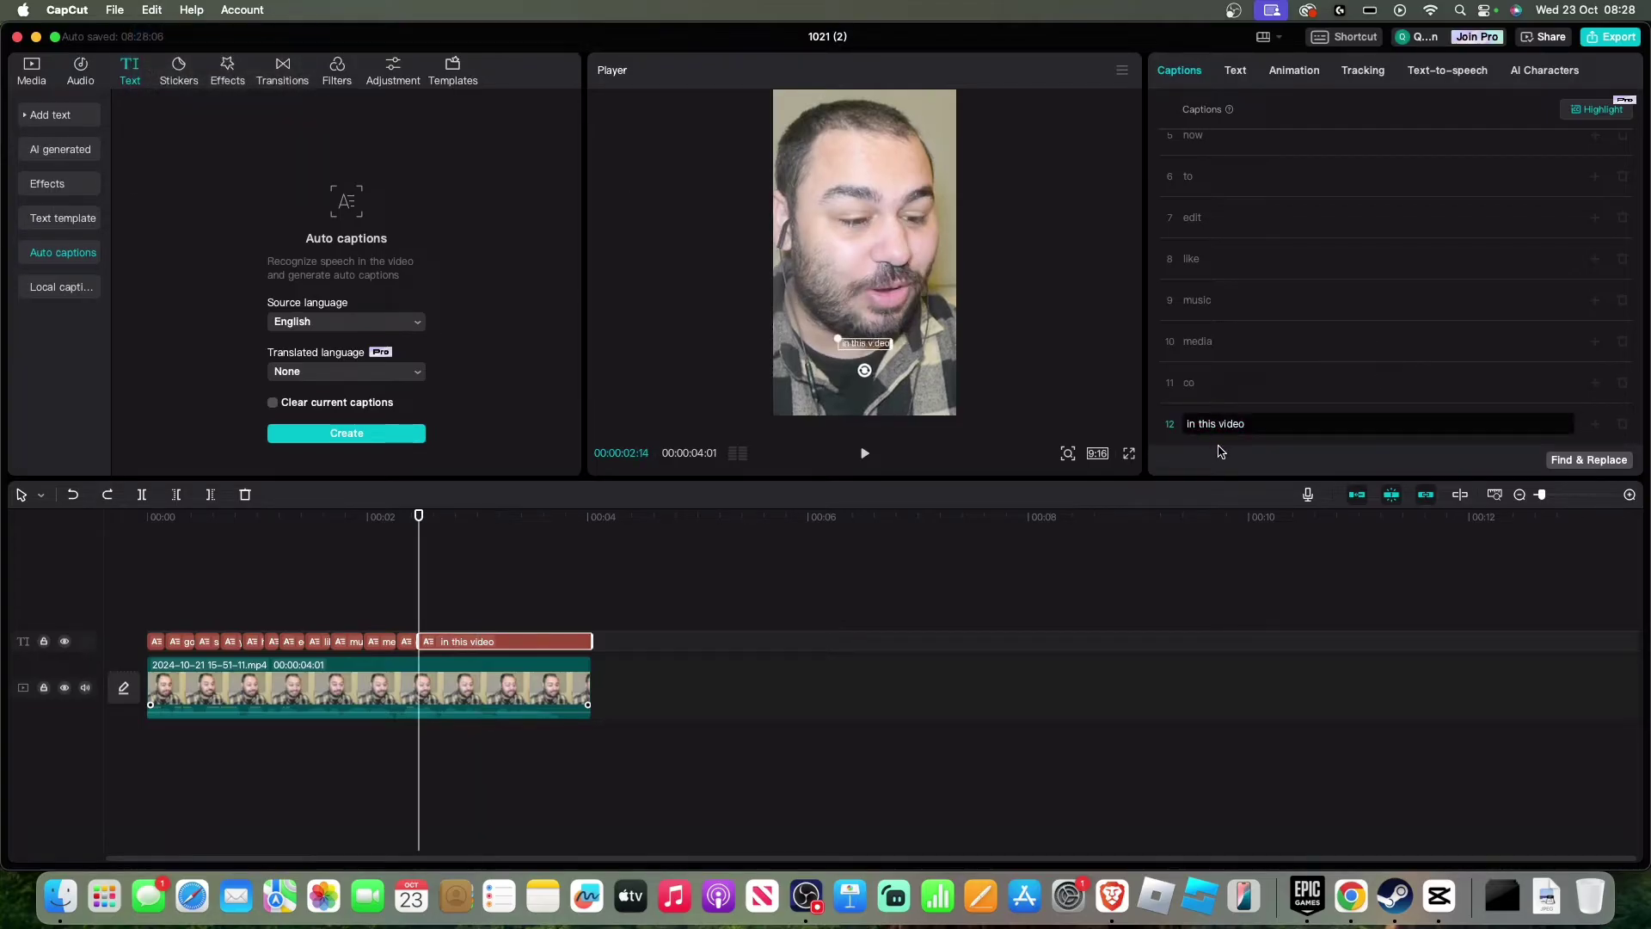
pyautogui.press('Return')
pyautogui.click(1208, 427)
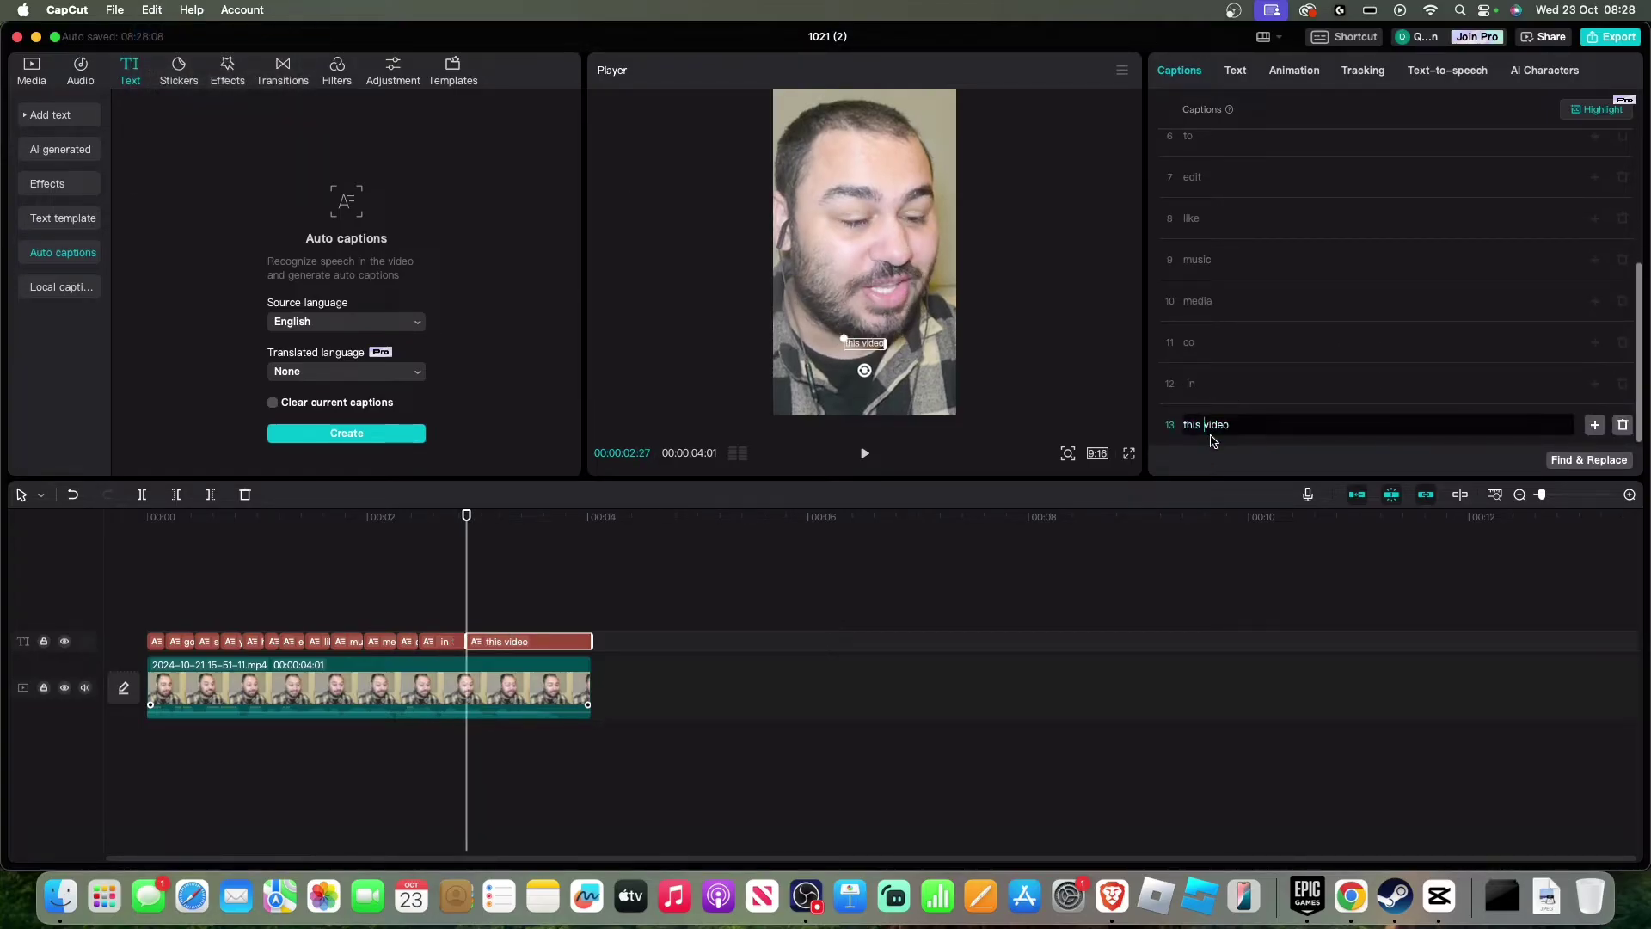
pyautogui.press('Return')
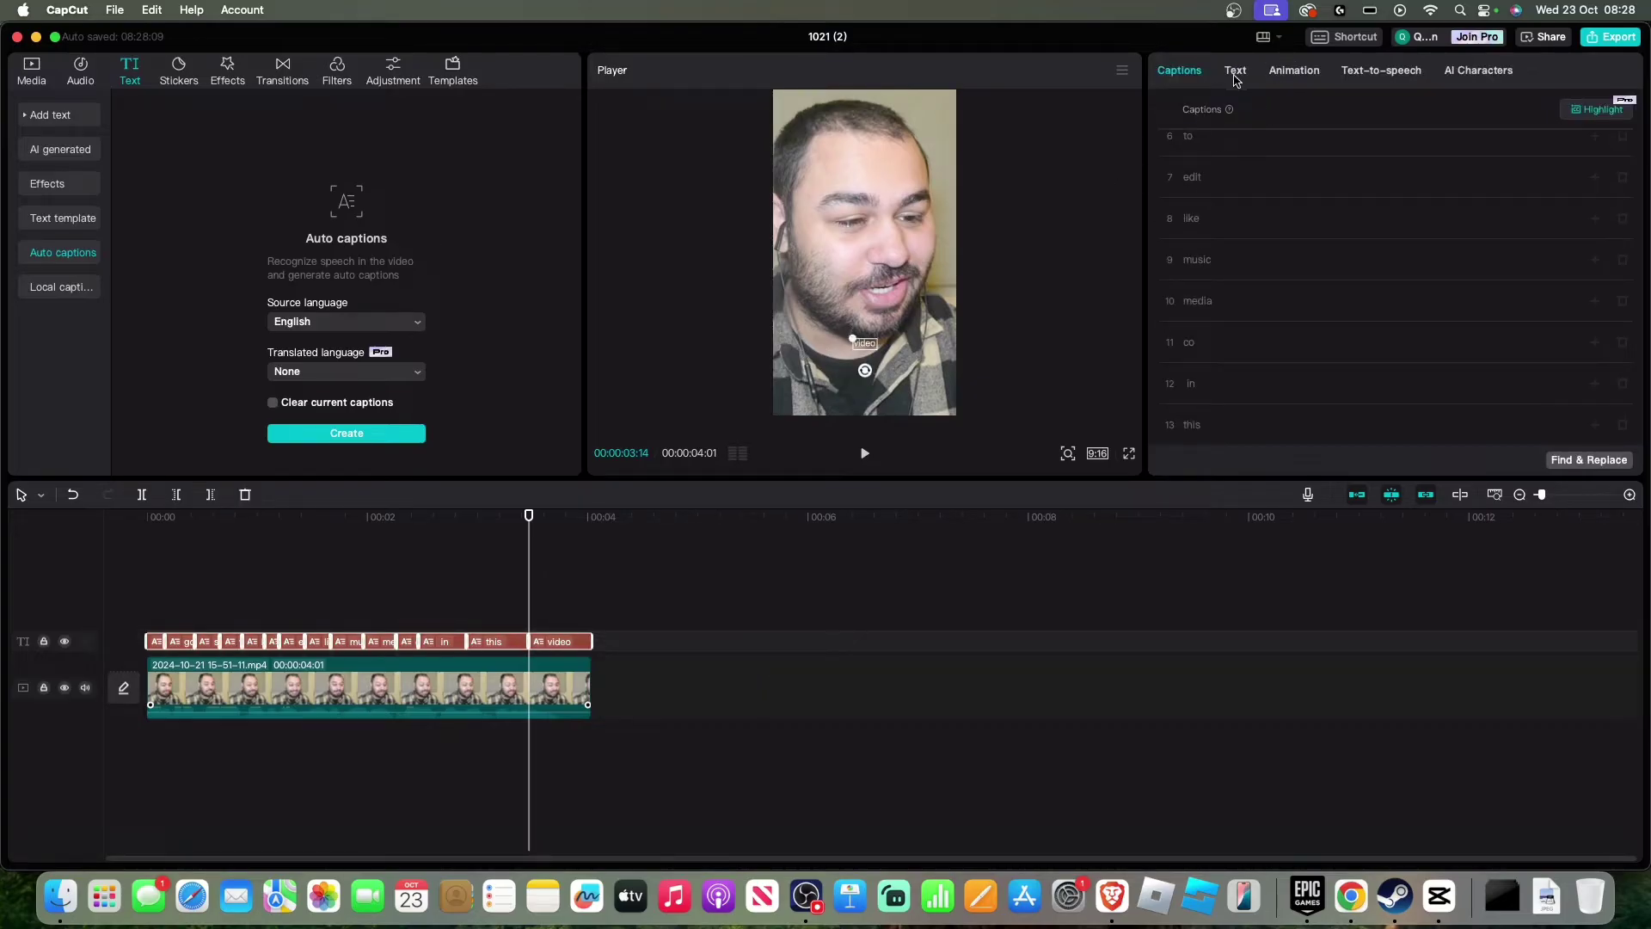
# With Apply to all ticked, enlarge the captions on the video.
pyautogui.click(1235, 72)
pyautogui.click(1163, 139)
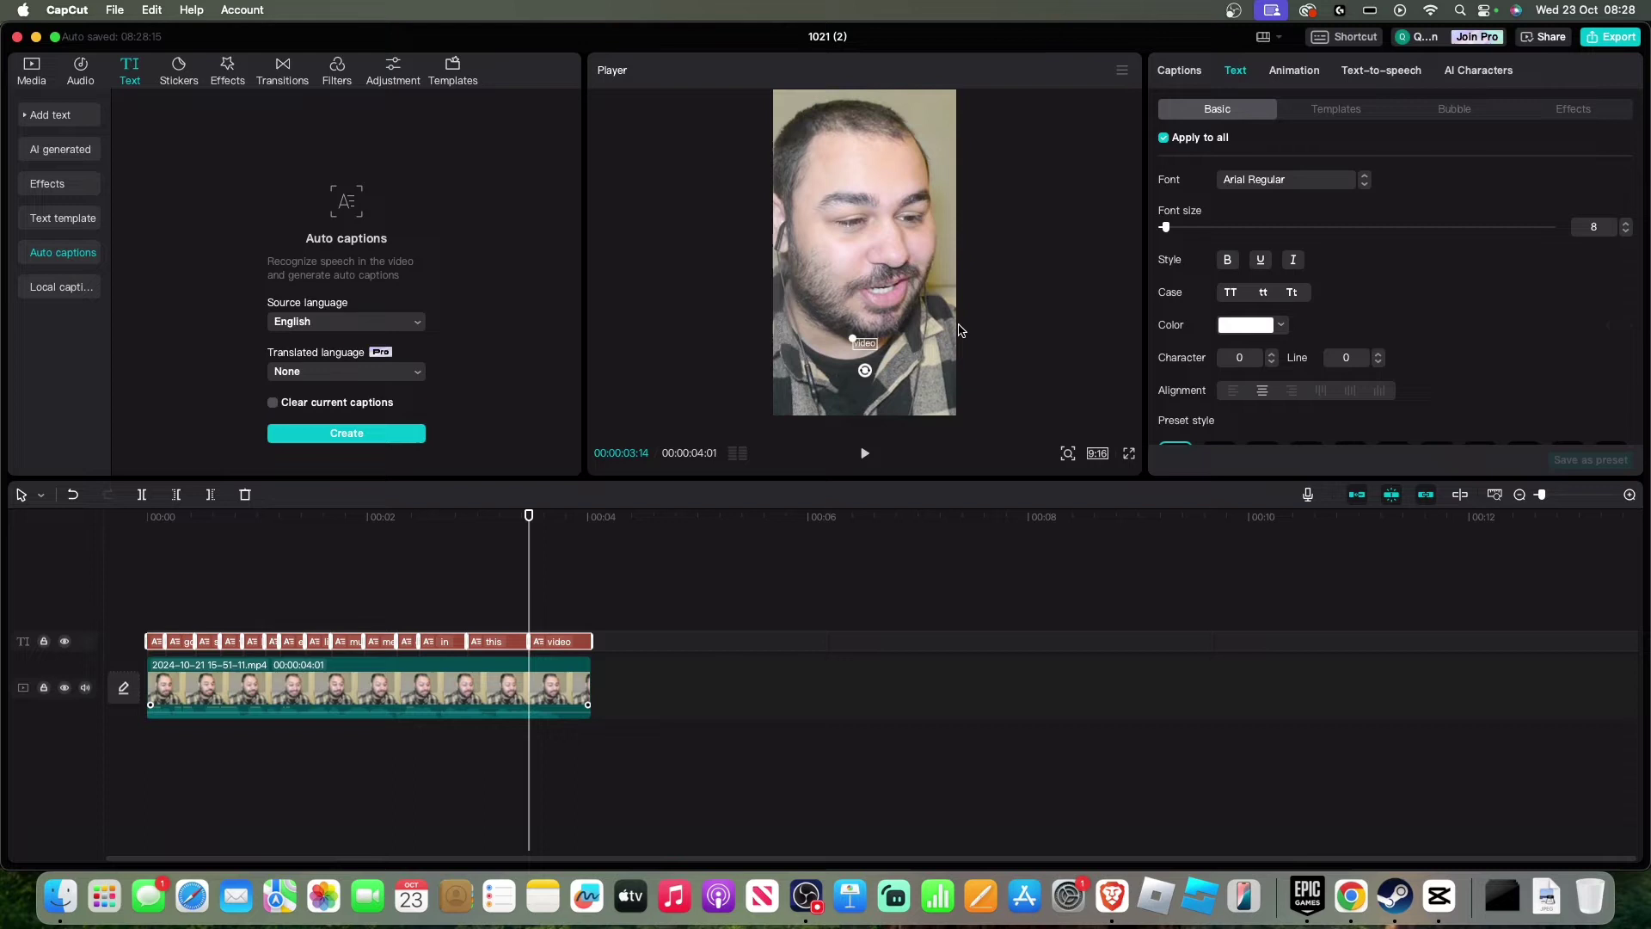
pyautogui.moveTo(850, 337); pyautogui.dragTo(815, 308)
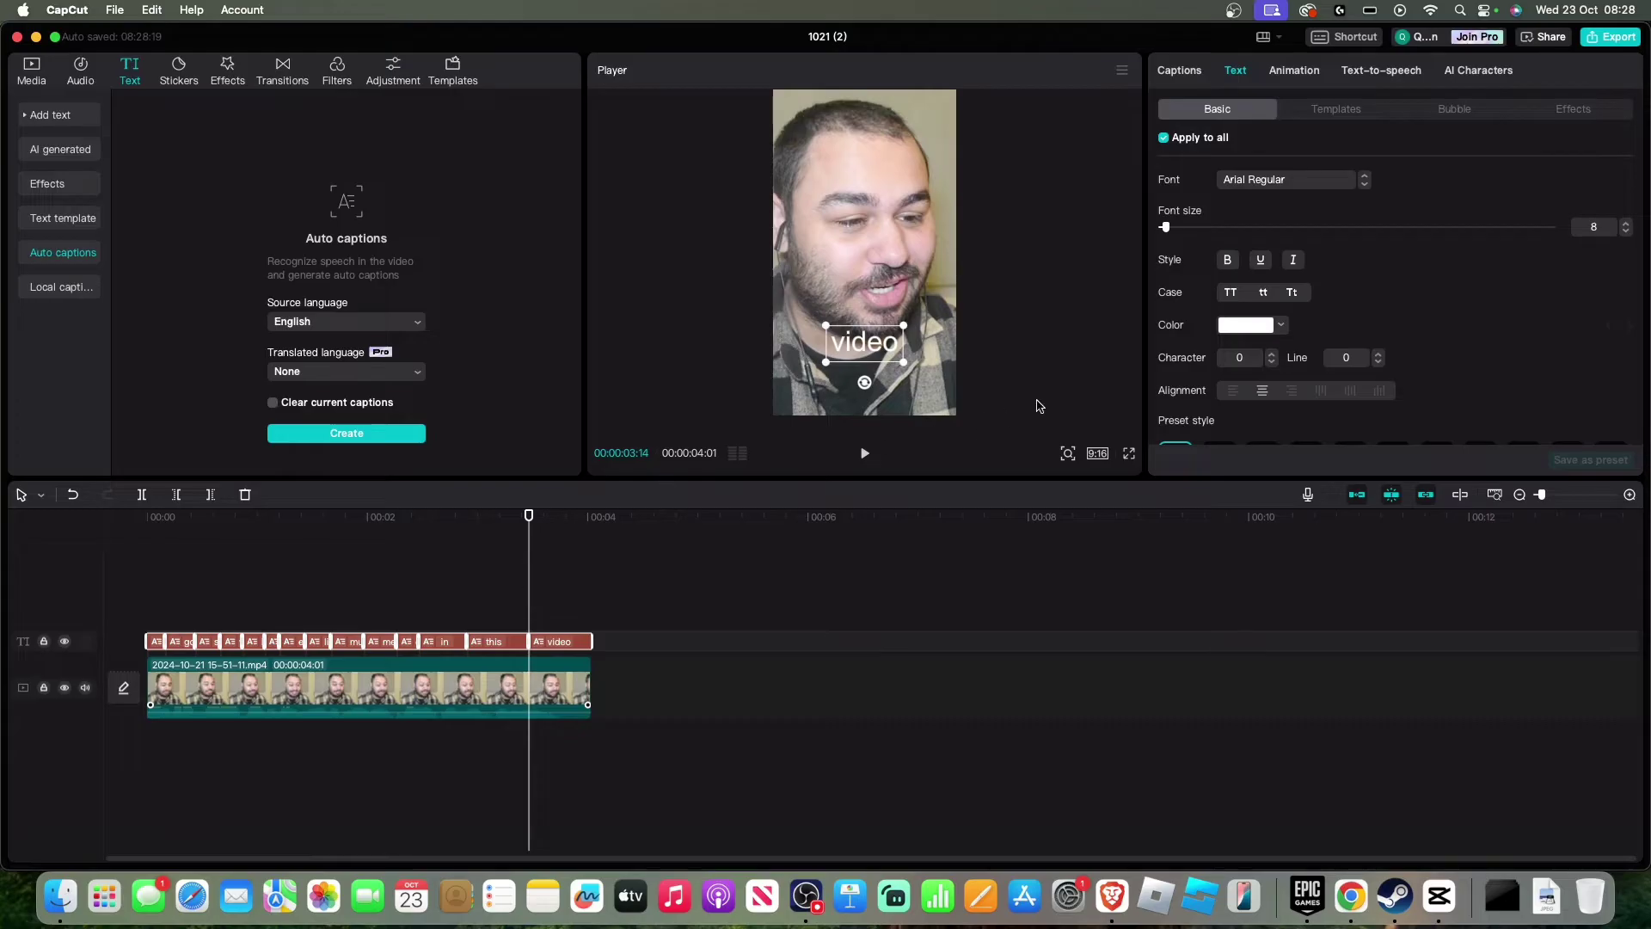
# Turn on Shadow for all captions, then untick Apply to all.
pyautogui.scroll(-10, 1363, 364)
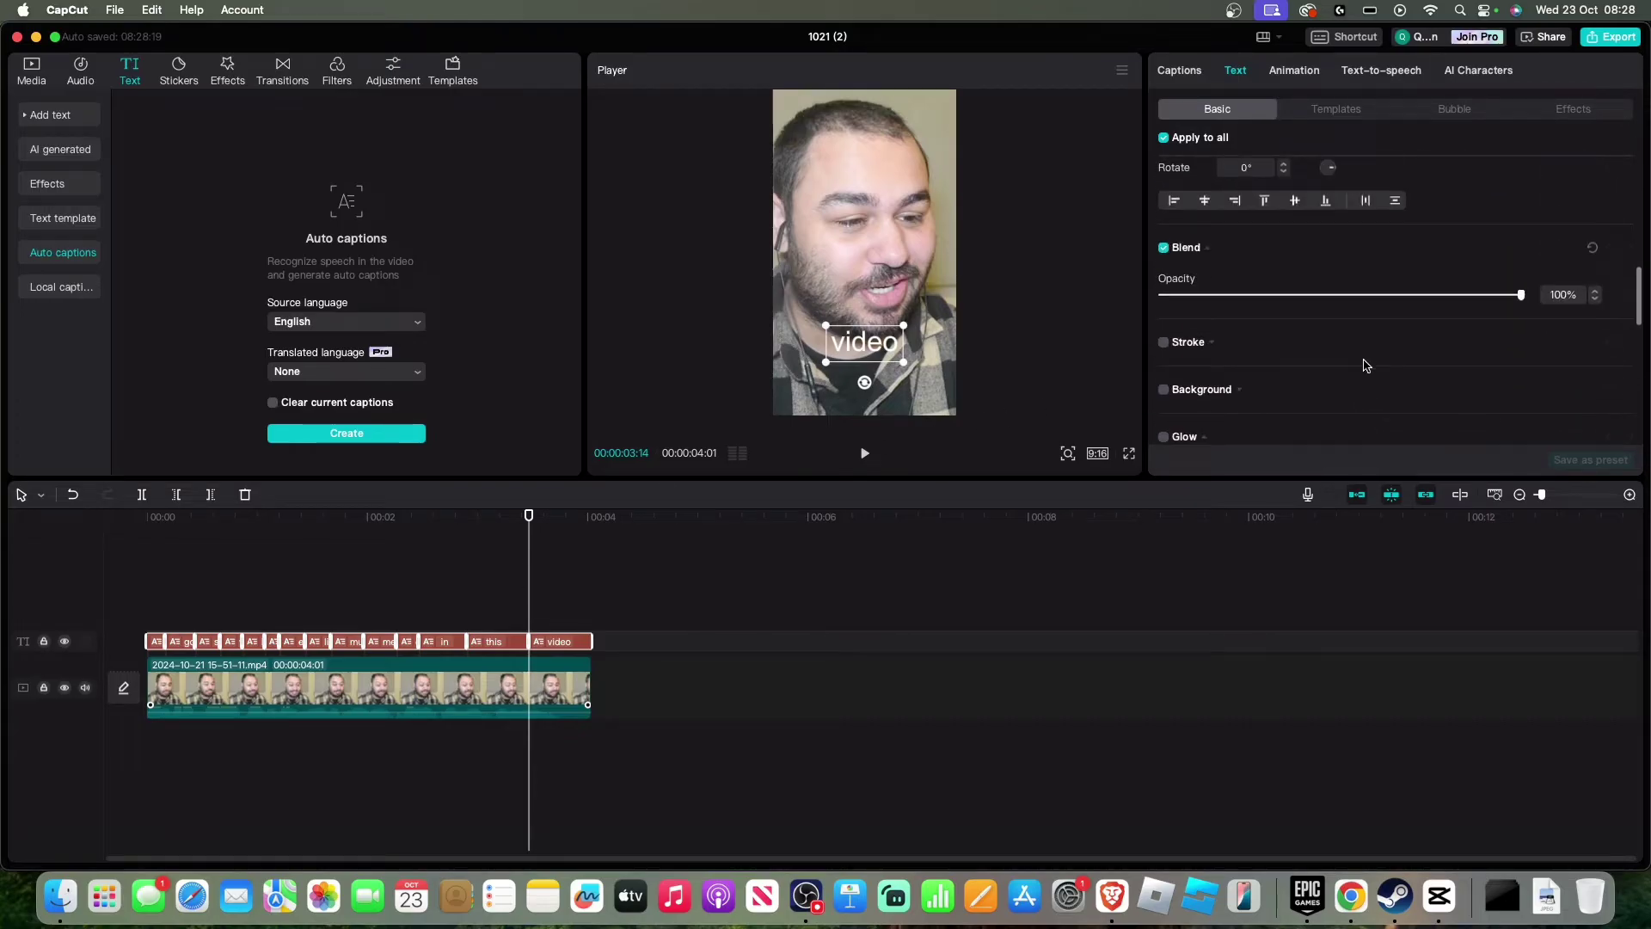
pyautogui.scroll(-5, 1364, 363)
pyautogui.click(1164, 228)
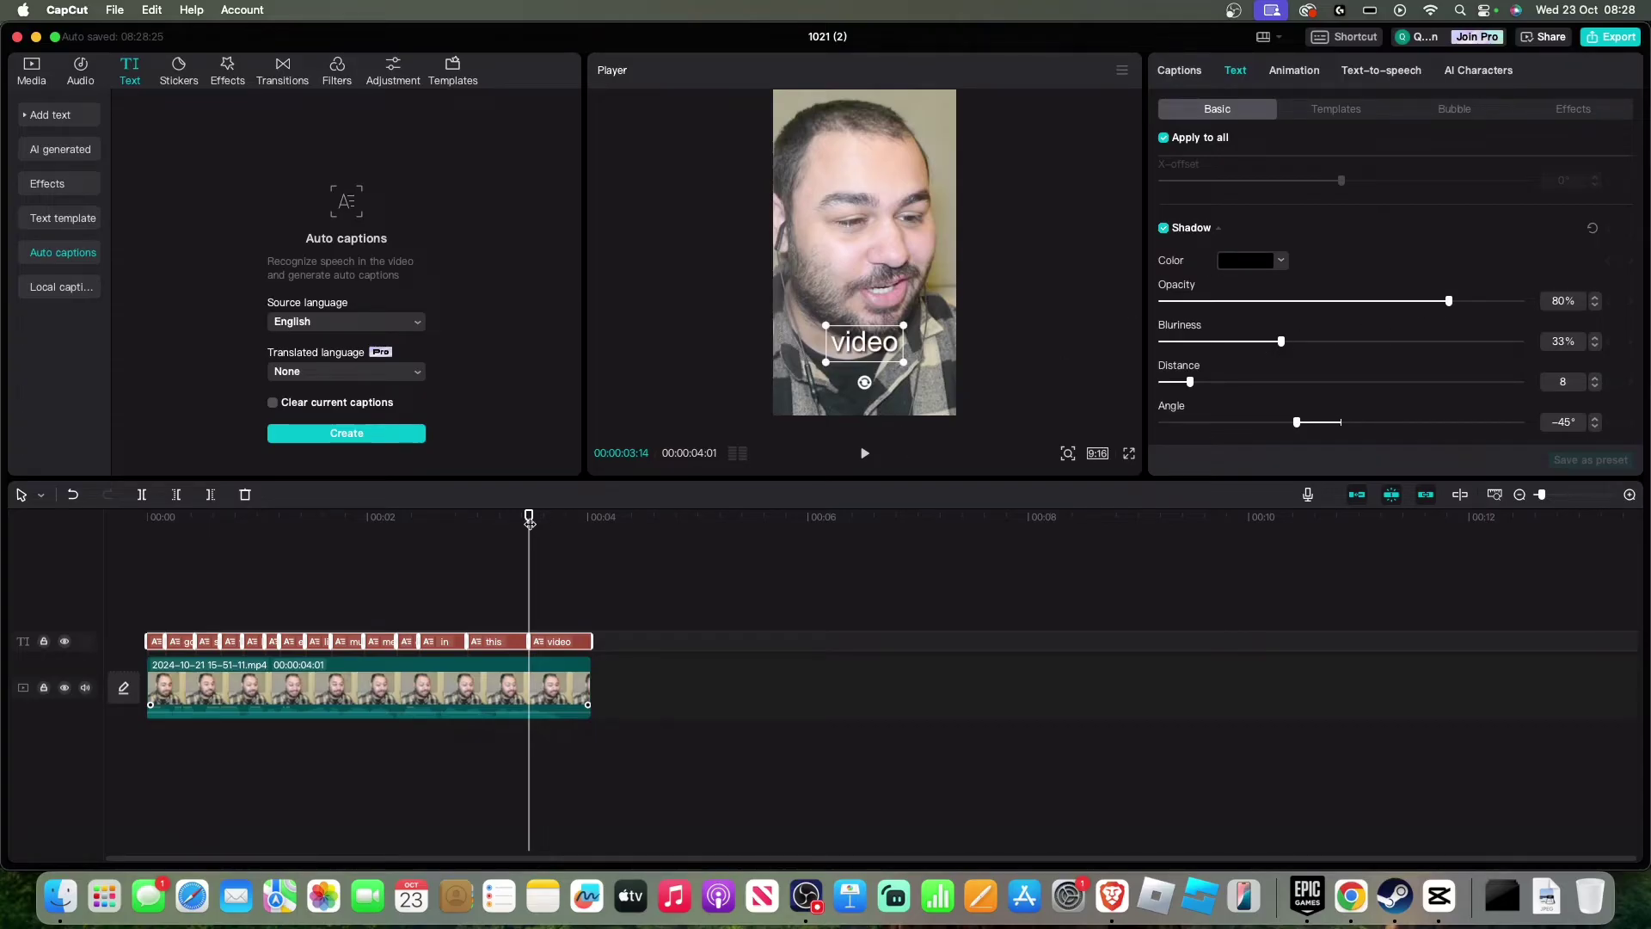
pyautogui.scroll(5, 1281, 262)
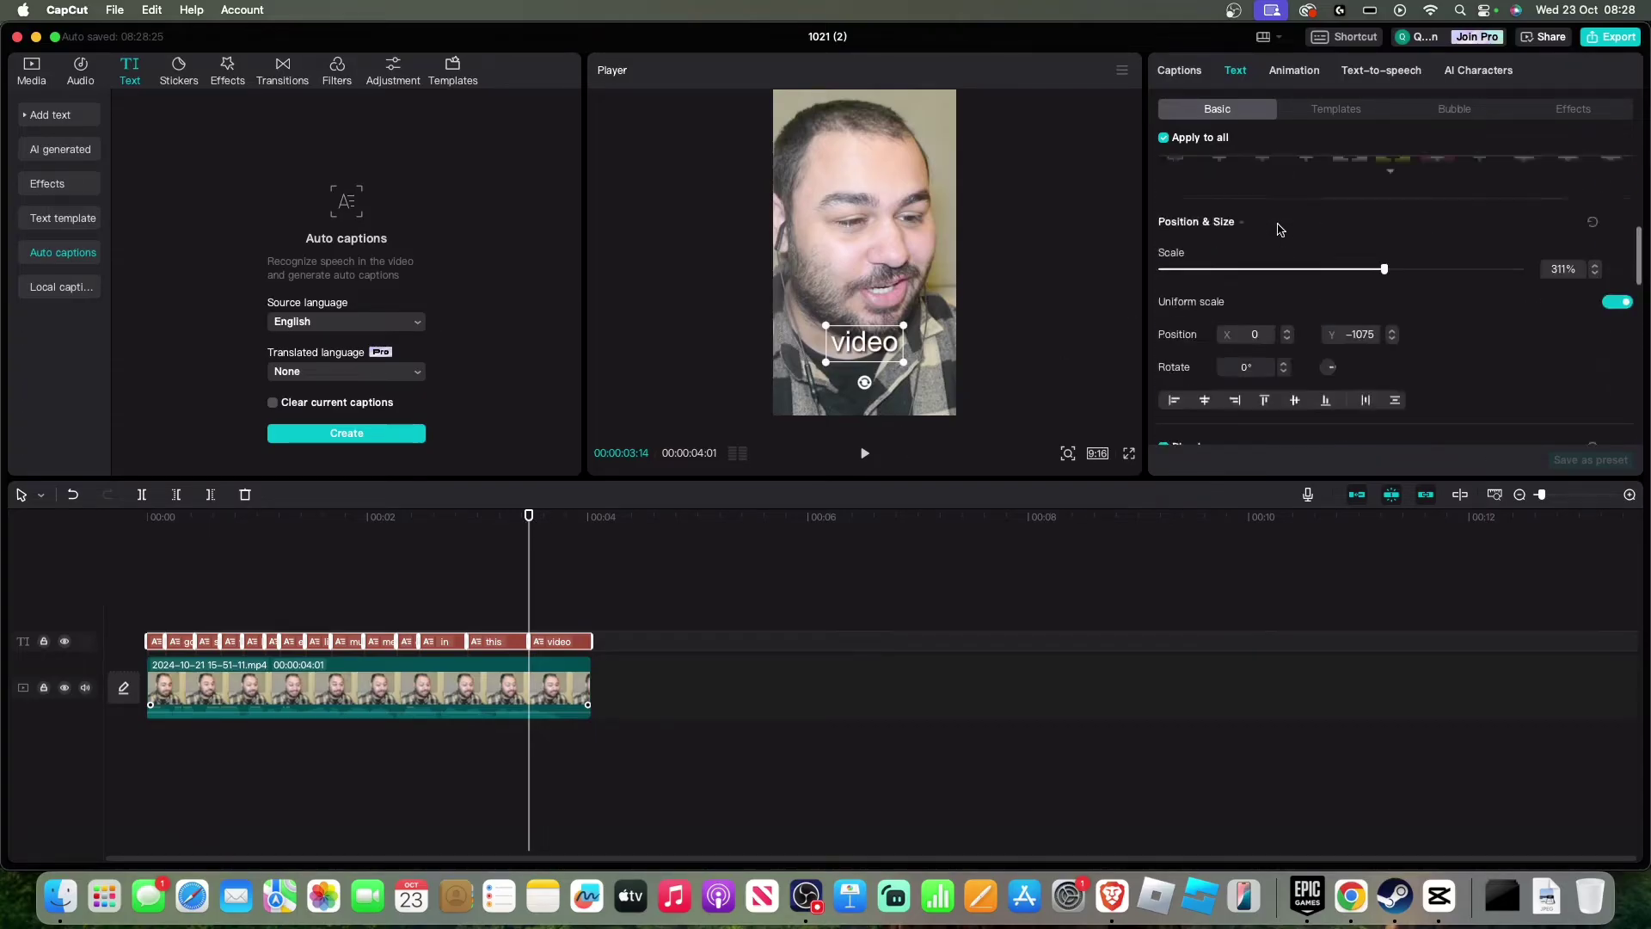
pyautogui.click(1165, 138)
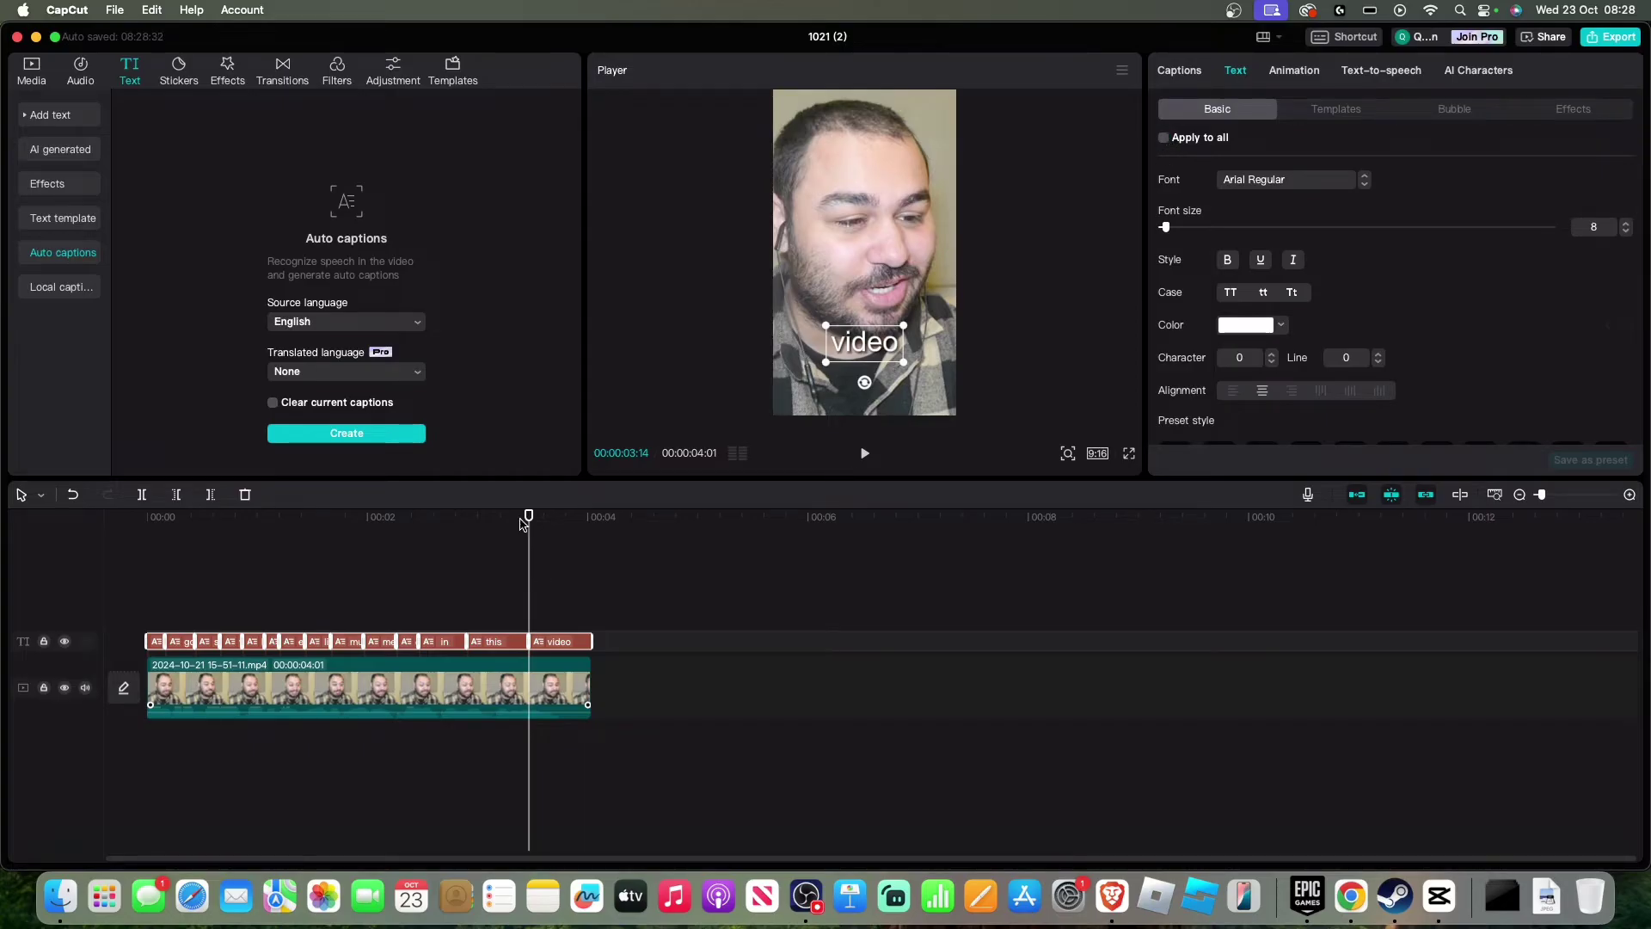
# Select the 'how' caption and colour the word bright green 05FF00.
pyautogui.moveTo(521, 524); pyautogui.dragTo(147, 527)
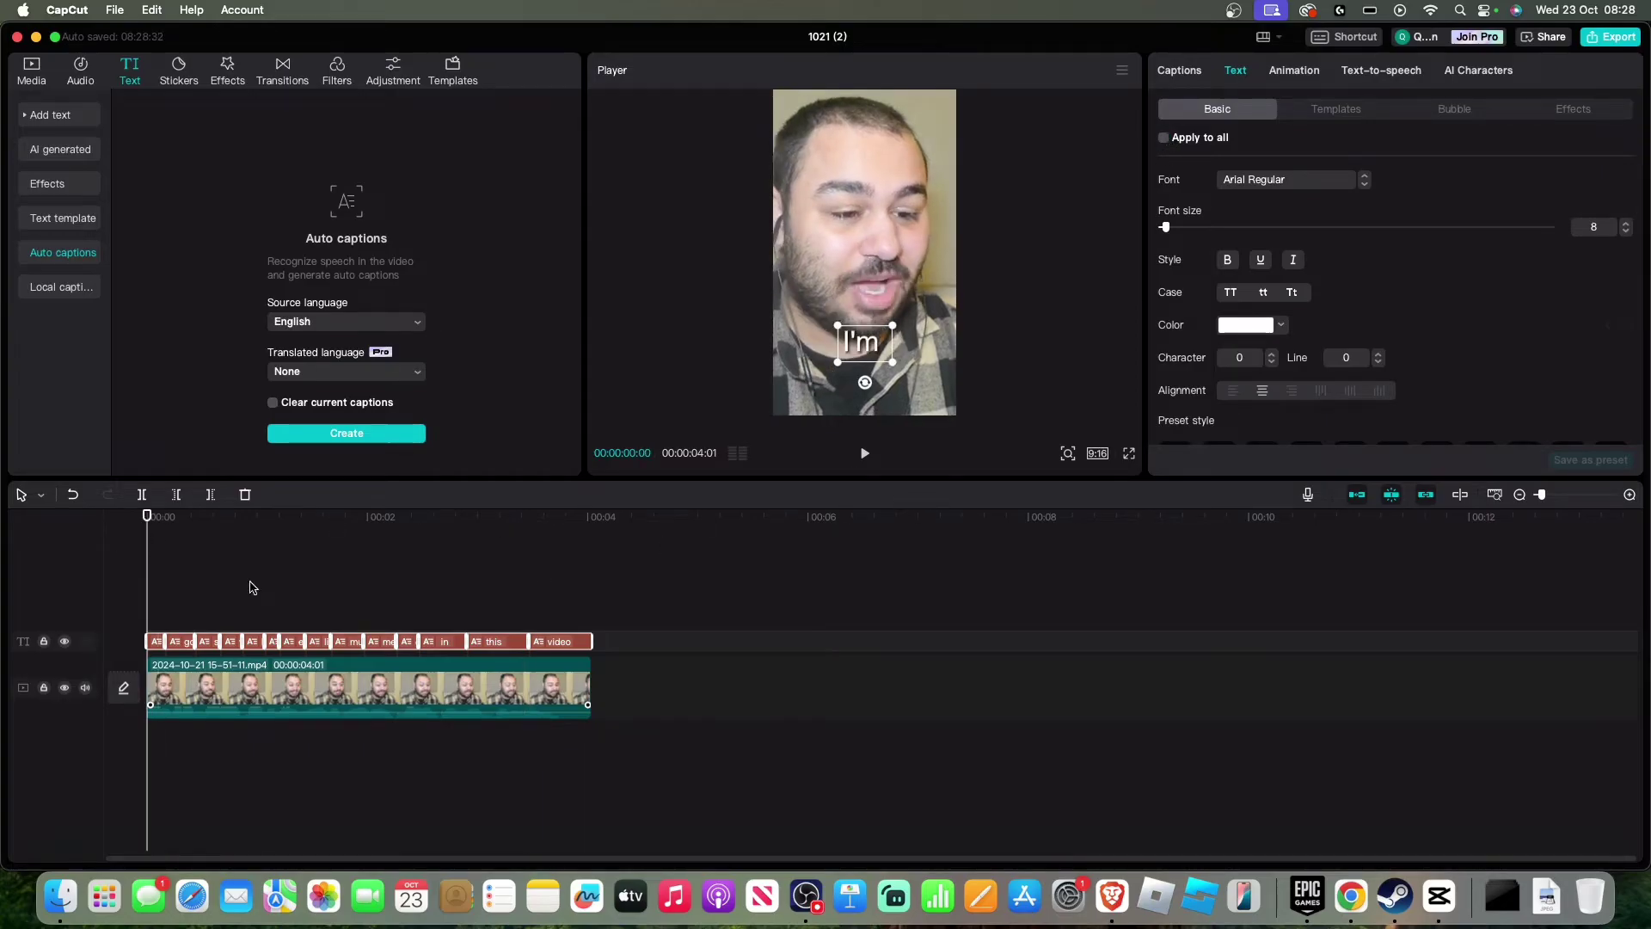
pyautogui.click(860, 462)
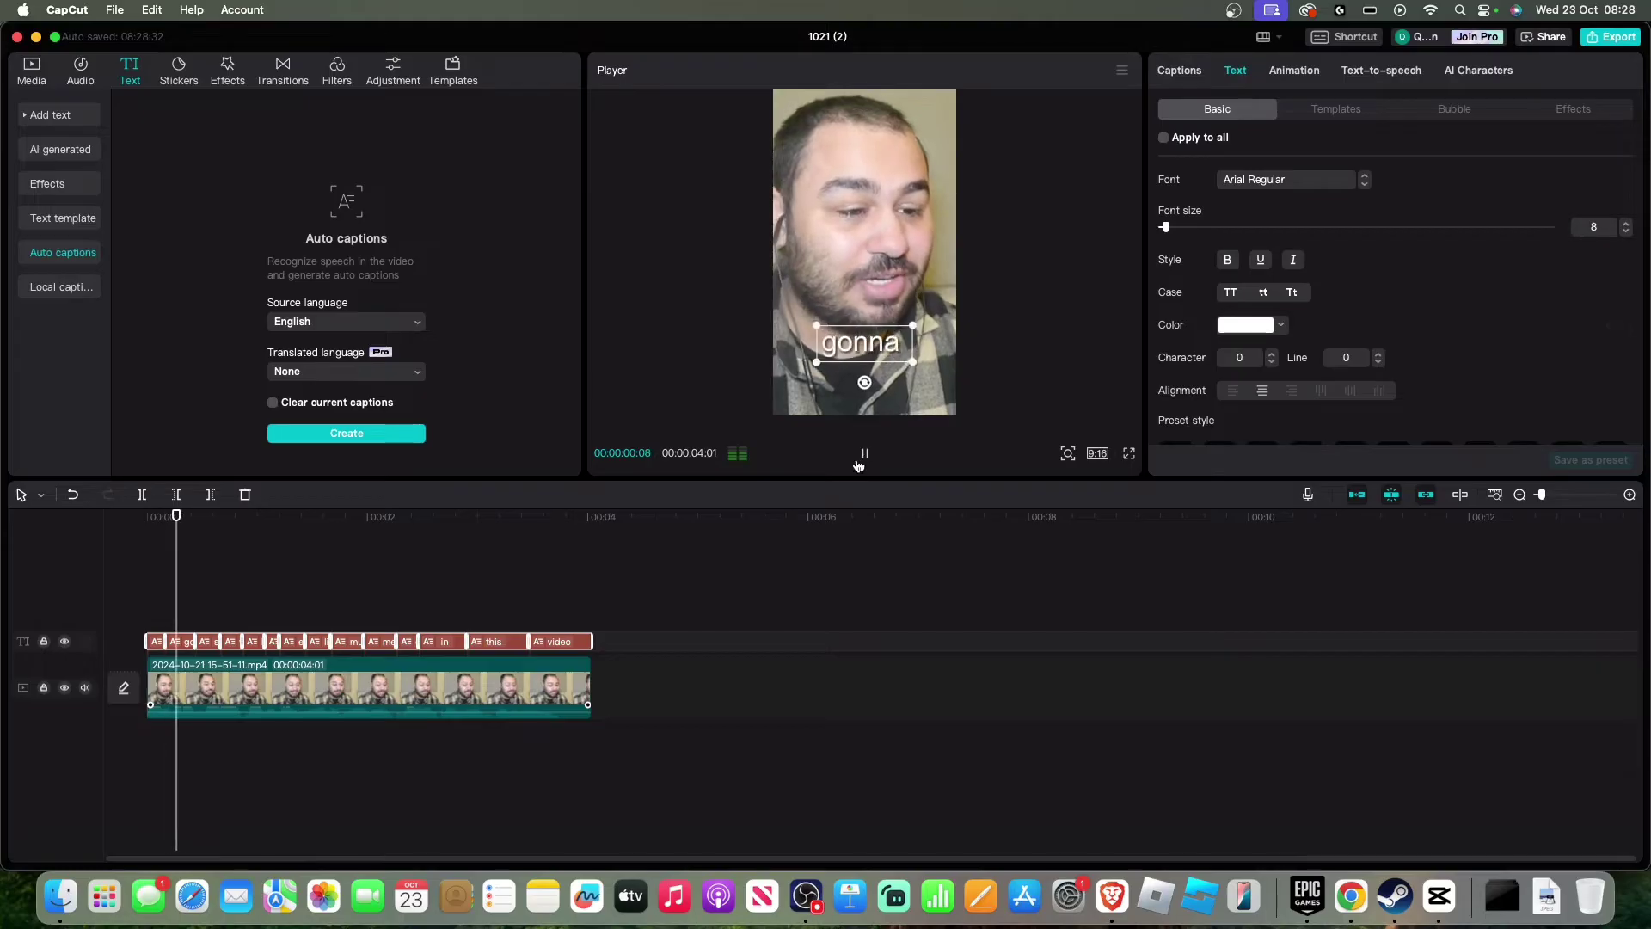
pyautogui.click(863, 460)
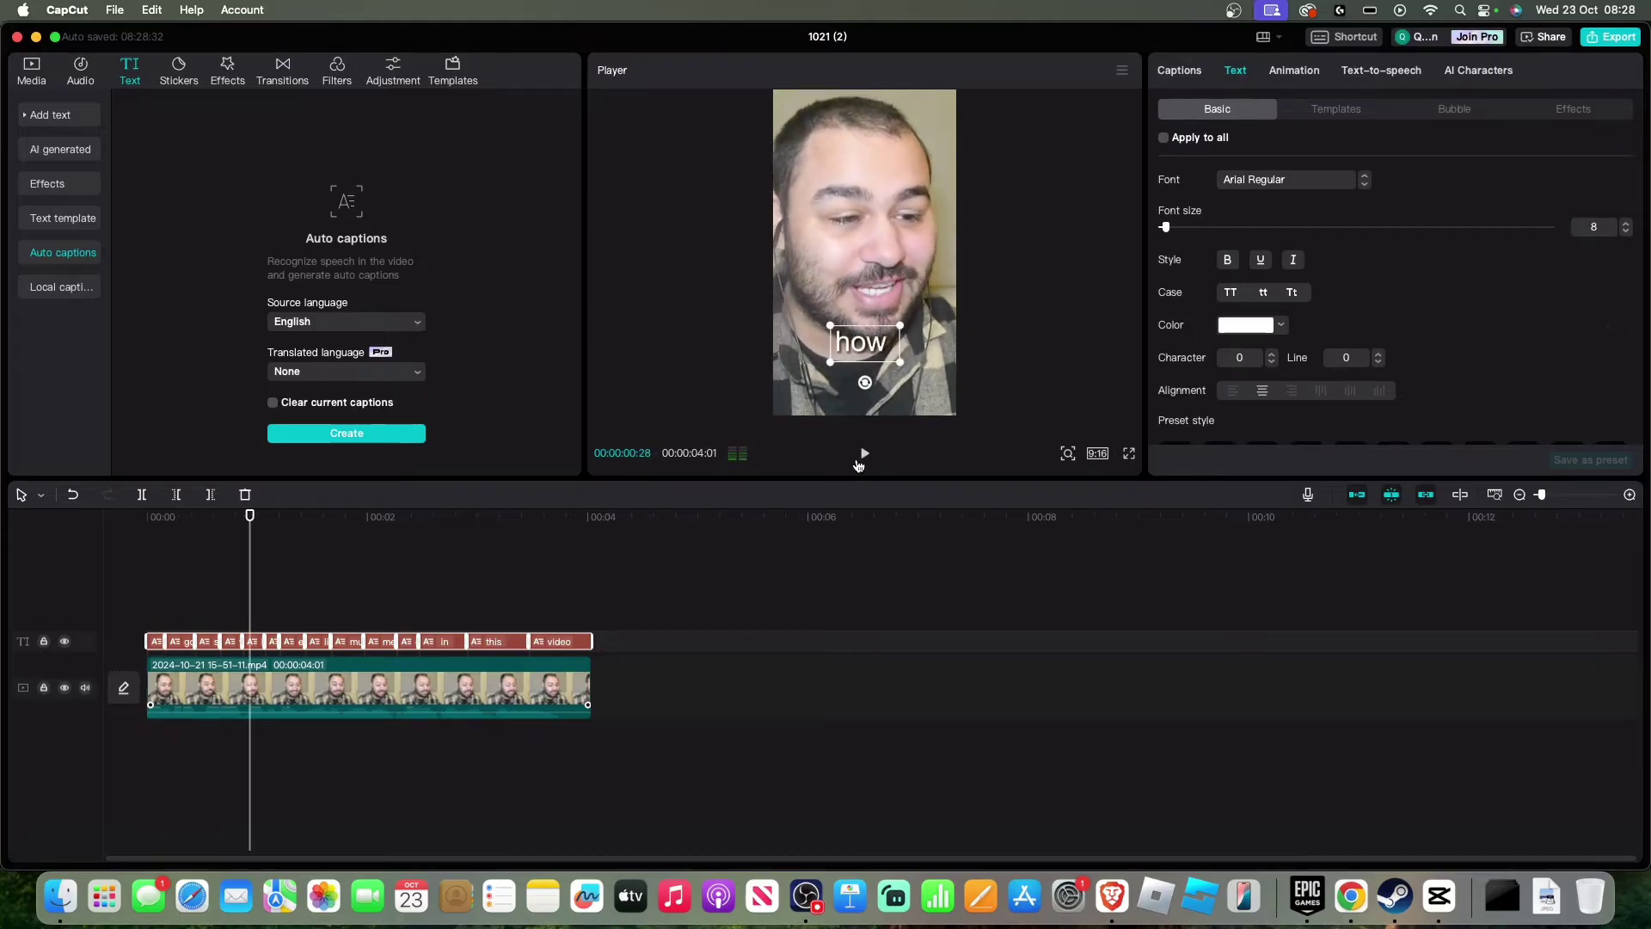
pyautogui.click(905, 374)
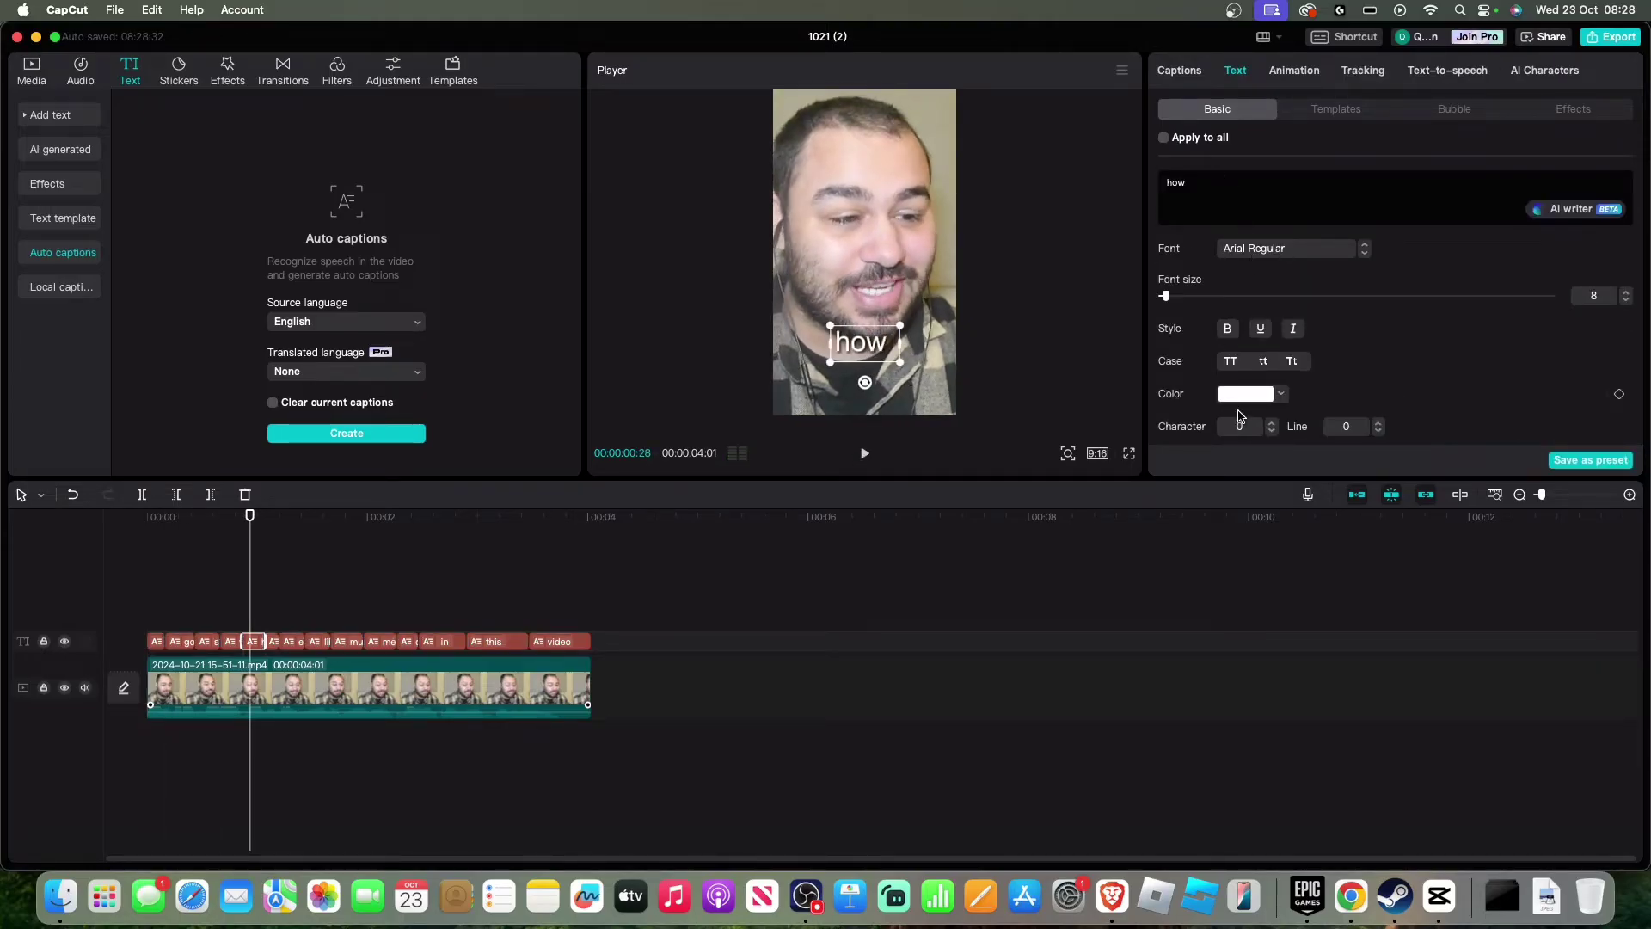
pyautogui.click(1225, 184)
pyautogui.doubleClick(1225, 184)
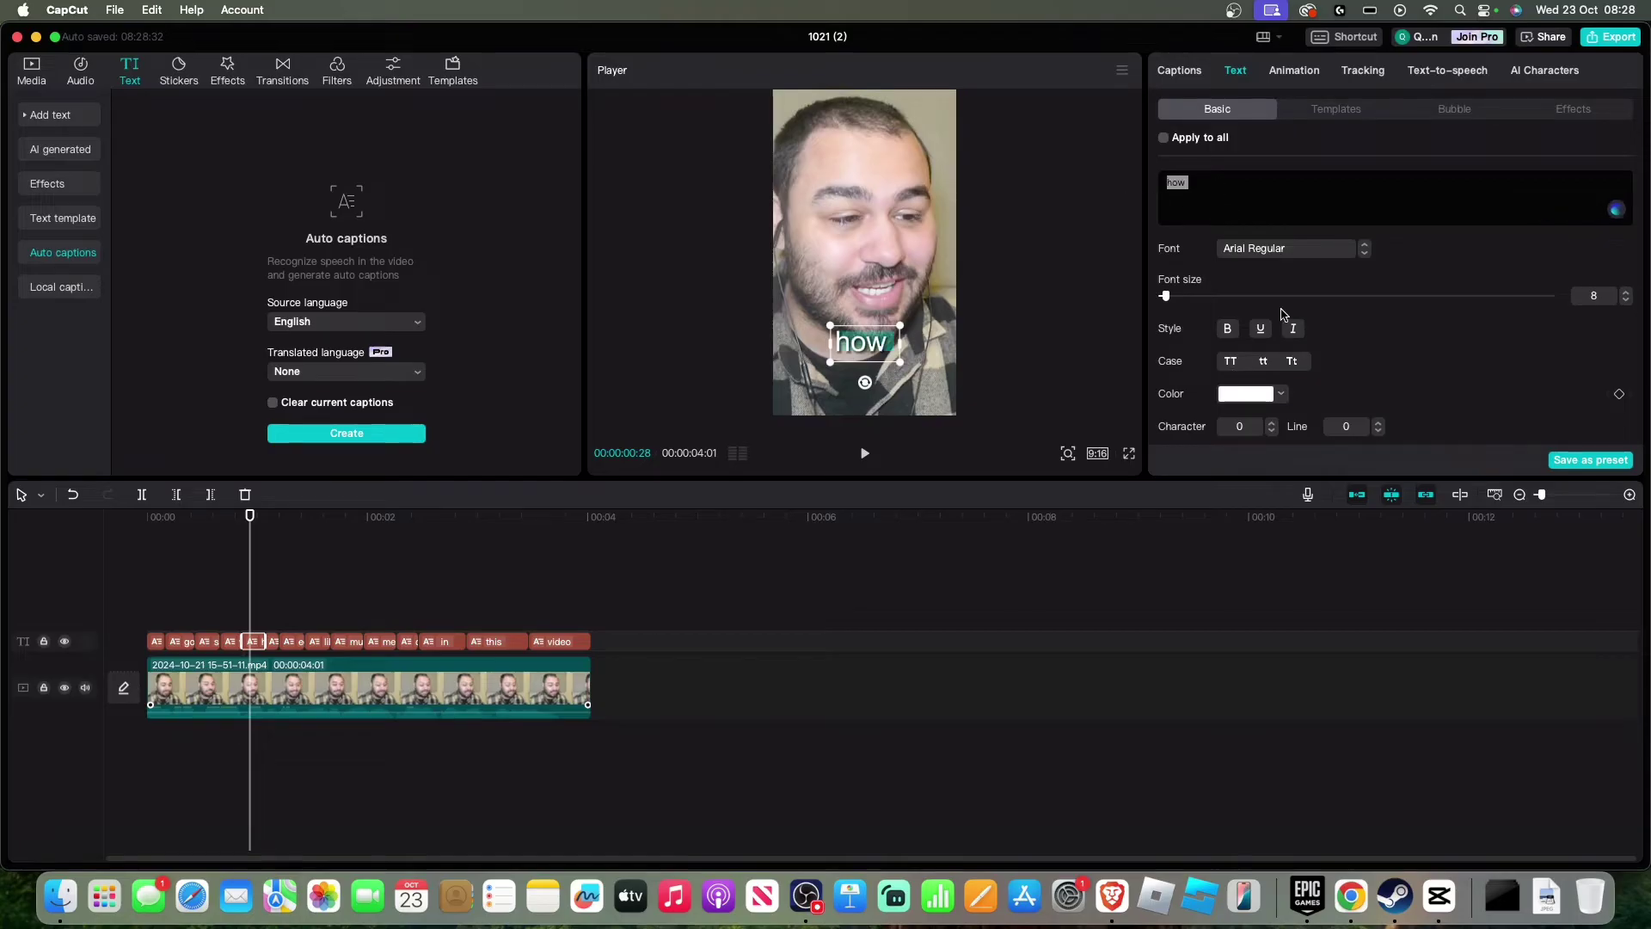
pyautogui.click(1245, 397)
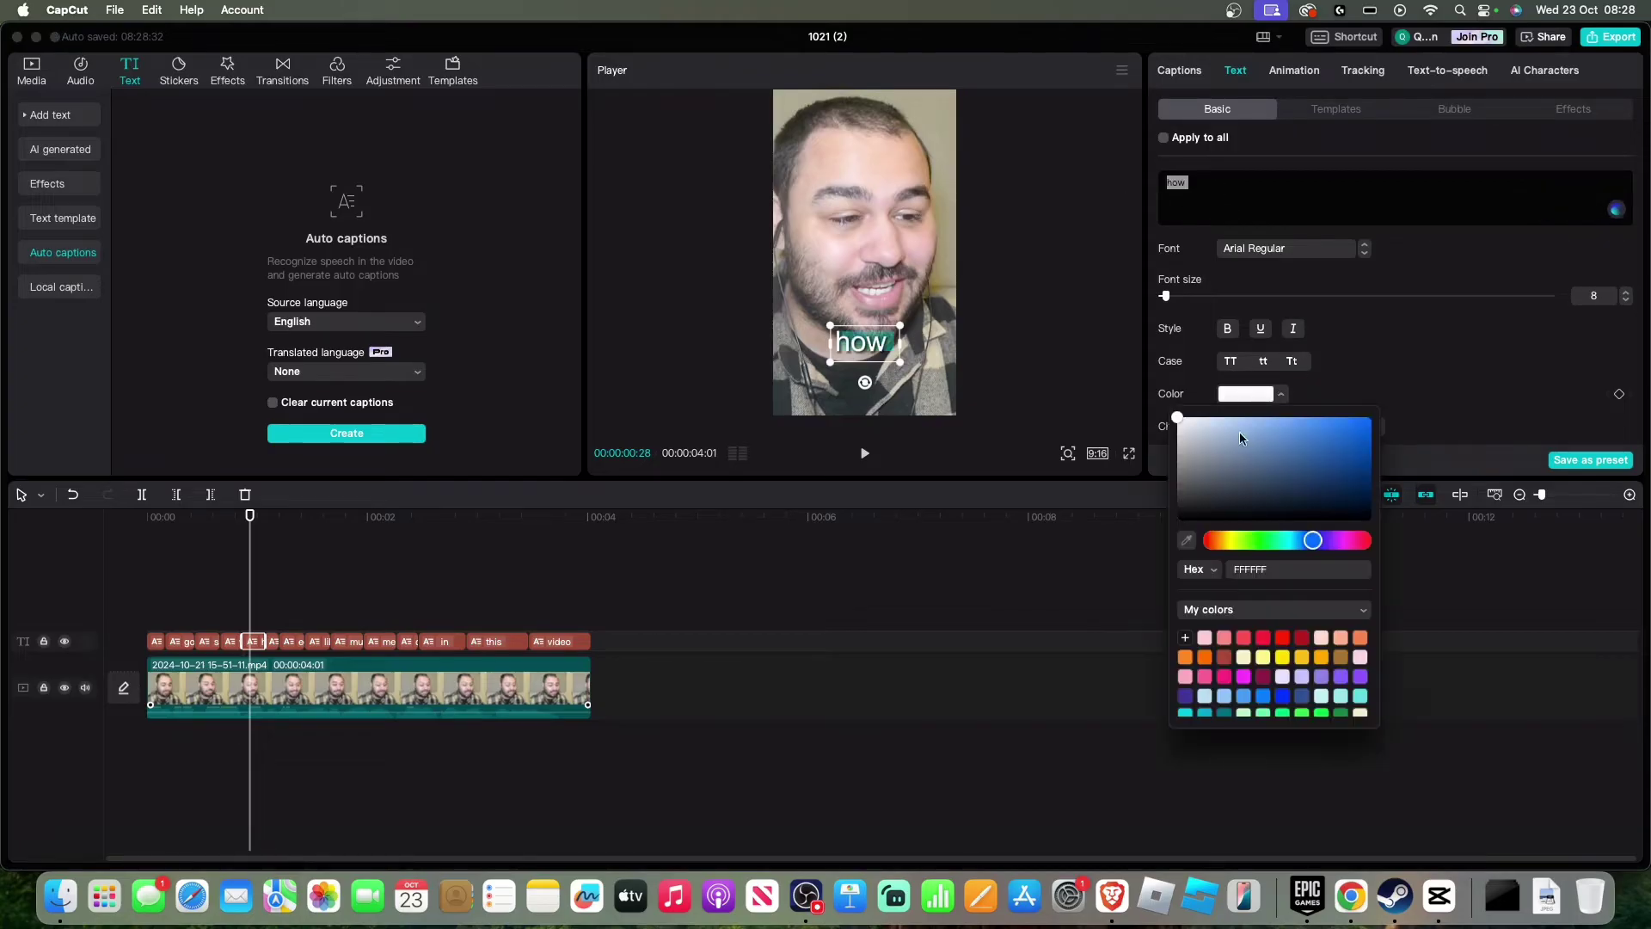
pyautogui.click(1269, 542)
pyautogui.moveTo(1350, 447); pyautogui.dragTo(1388, 396)
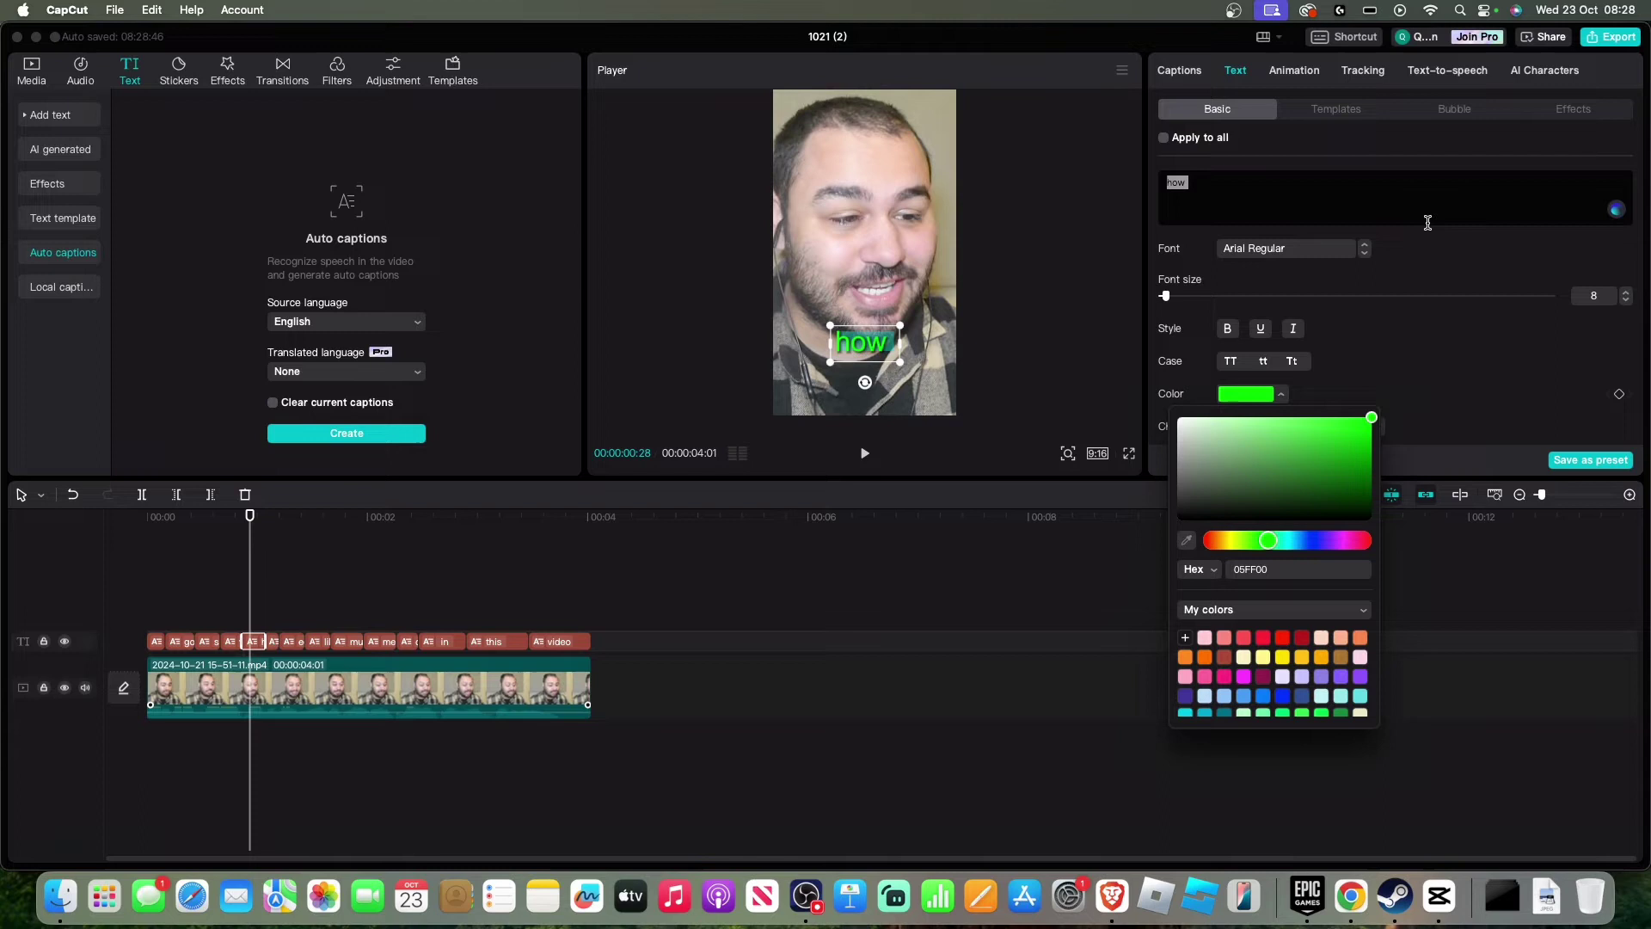
pyautogui.click(1477, 361)
# Give 'how' a Glow using the second preset at intensity 48.
pyautogui.scroll(-5, 1399, 381)
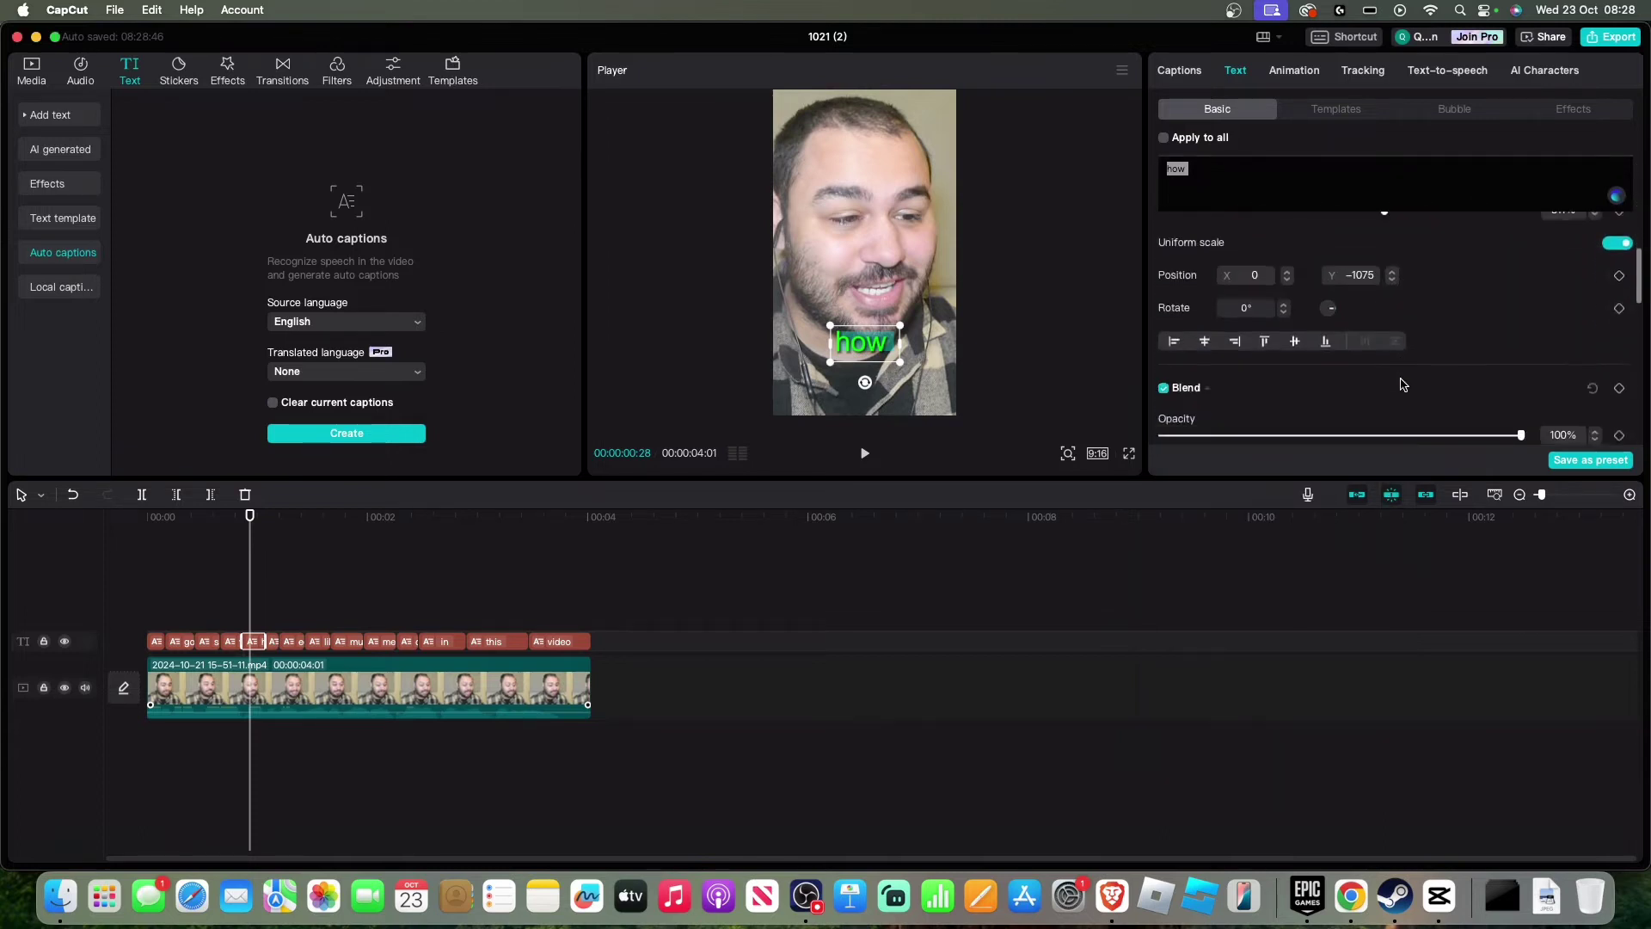
pyautogui.scroll(-5, 1393, 387)
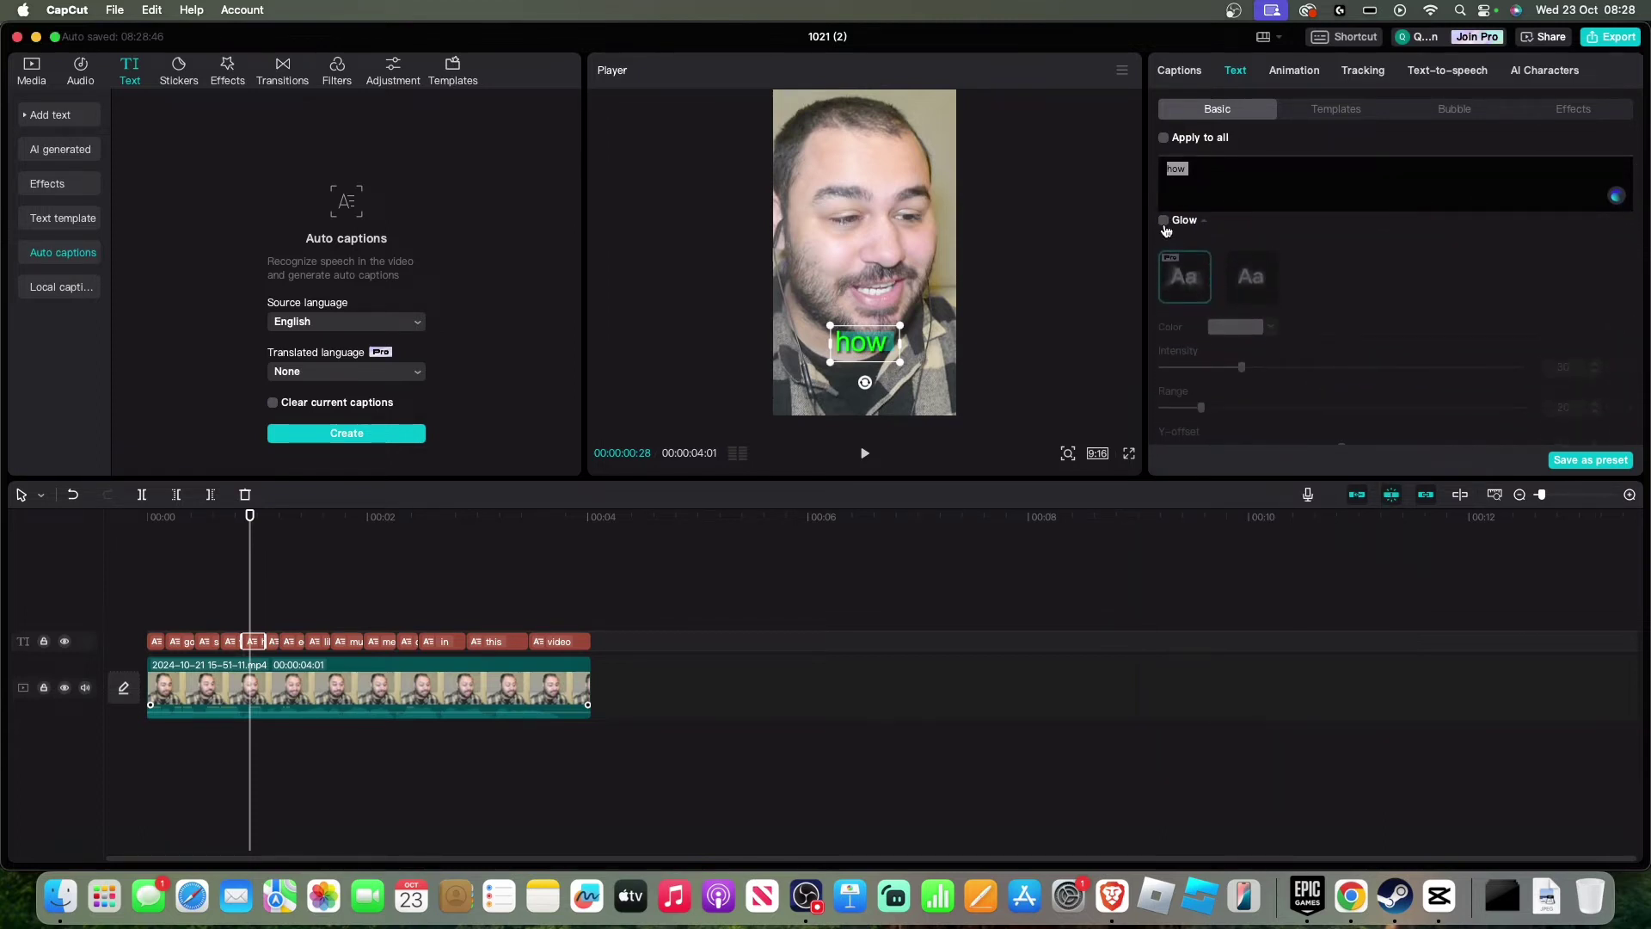
pyautogui.click(1164, 224)
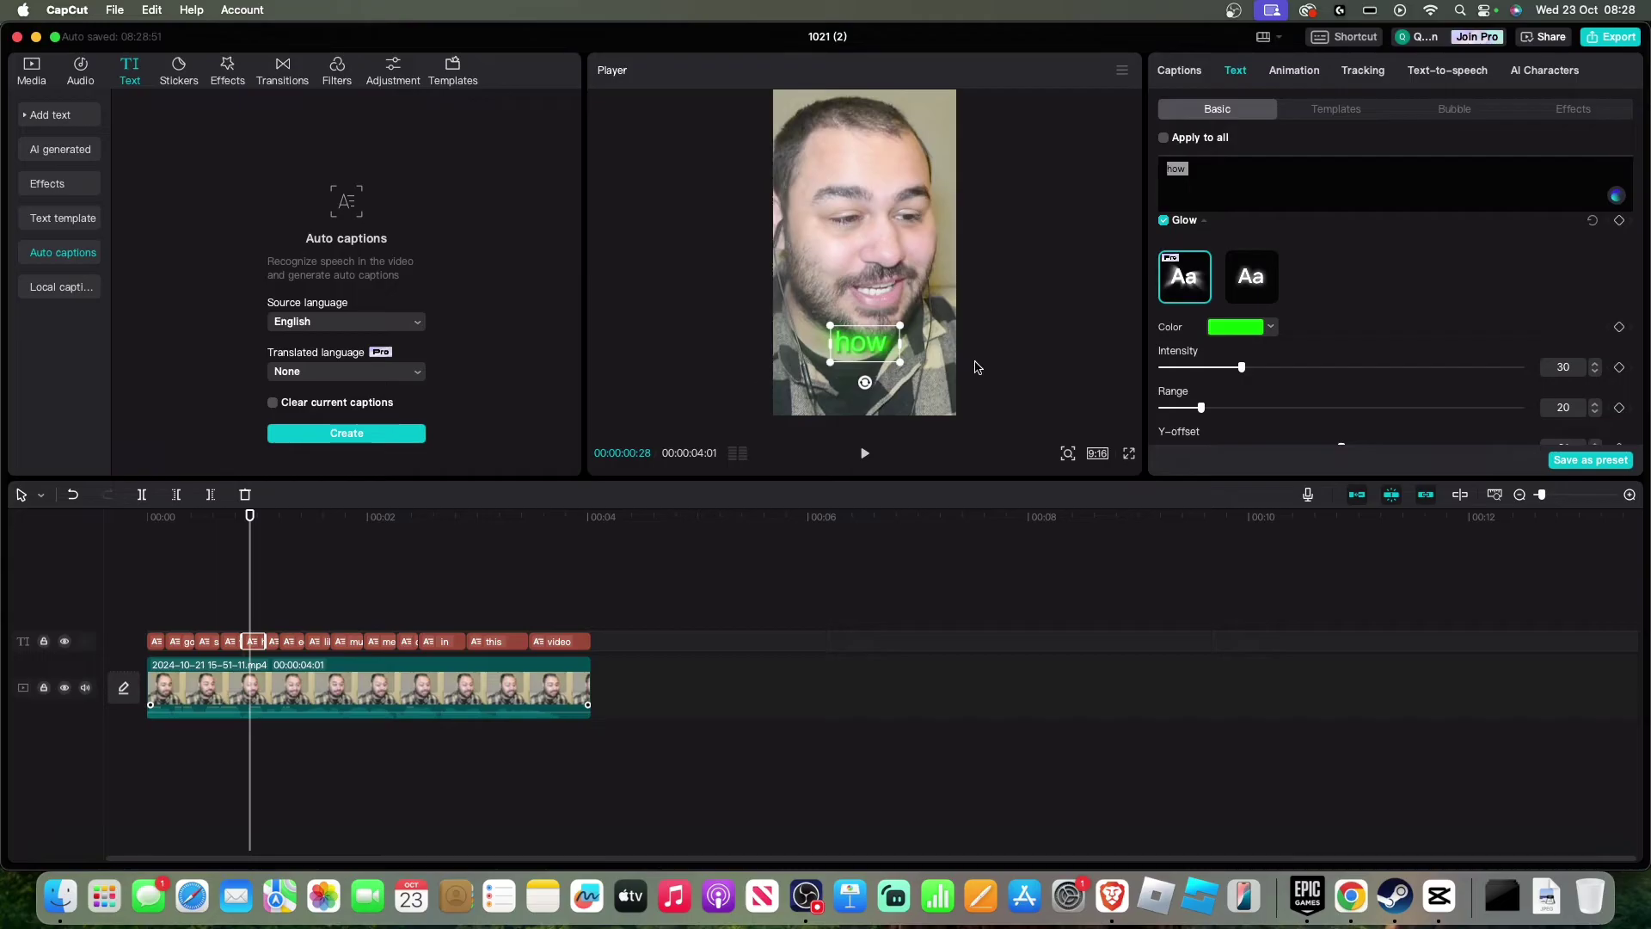
pyautogui.click(1249, 286)
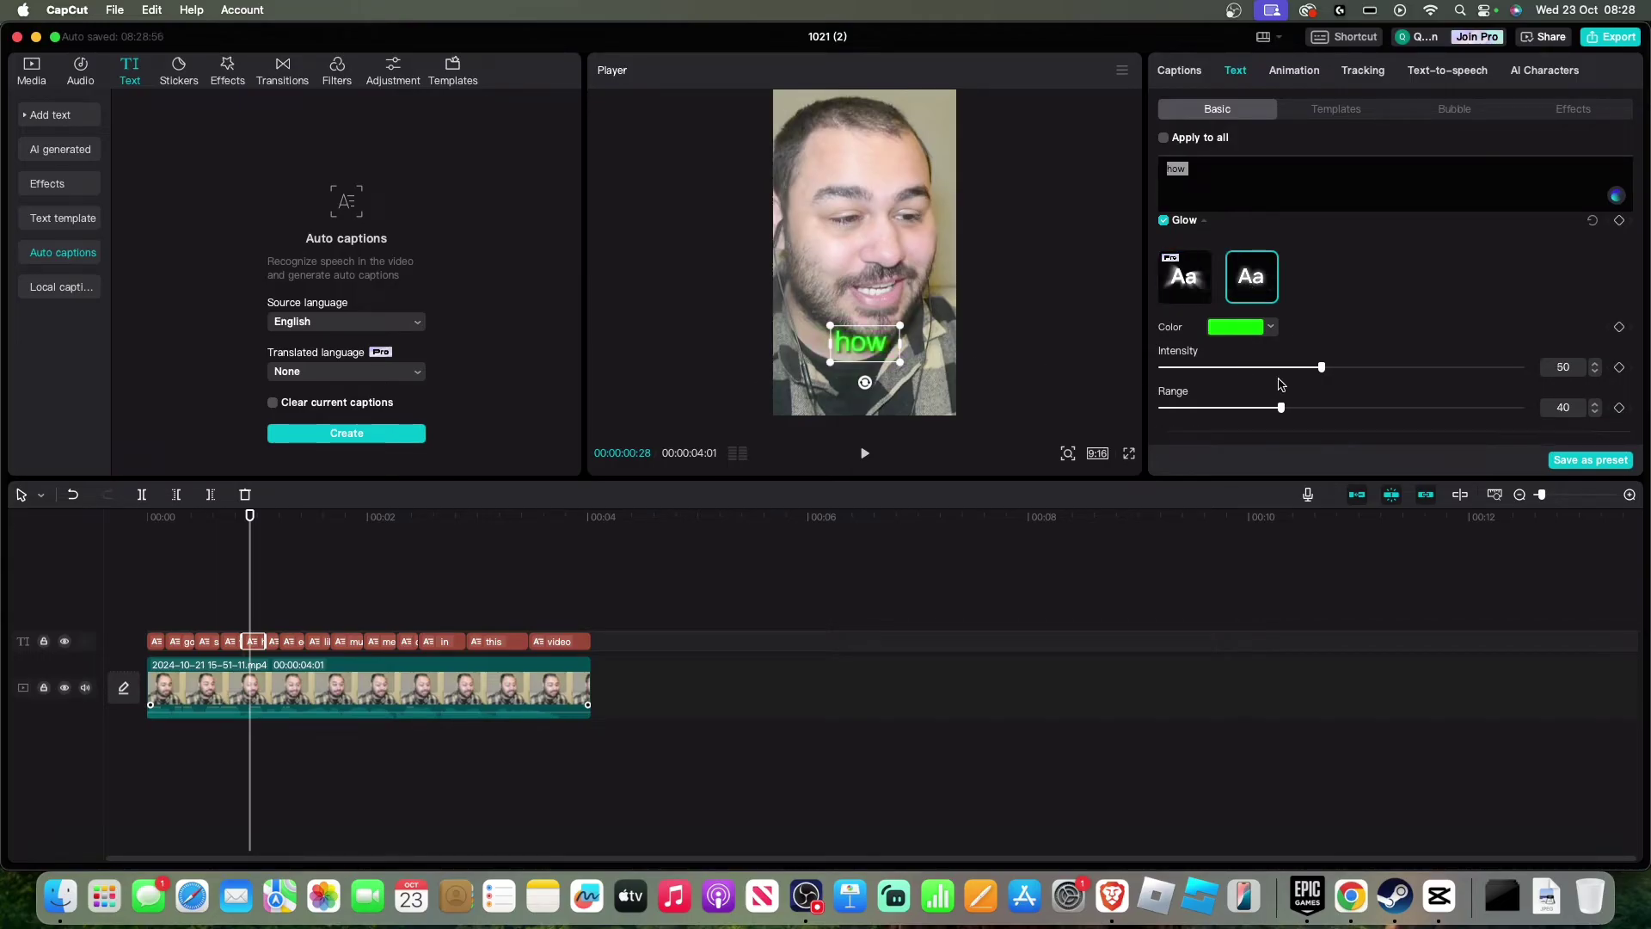
pyautogui.moveTo(1335, 368); pyautogui.dragTo(1403, 418)
# Select the 'edit' caption and set its text colour to red.
pyautogui.moveTo(250, 517); pyautogui.dragTo(276, 525)
pyautogui.click(294, 641)
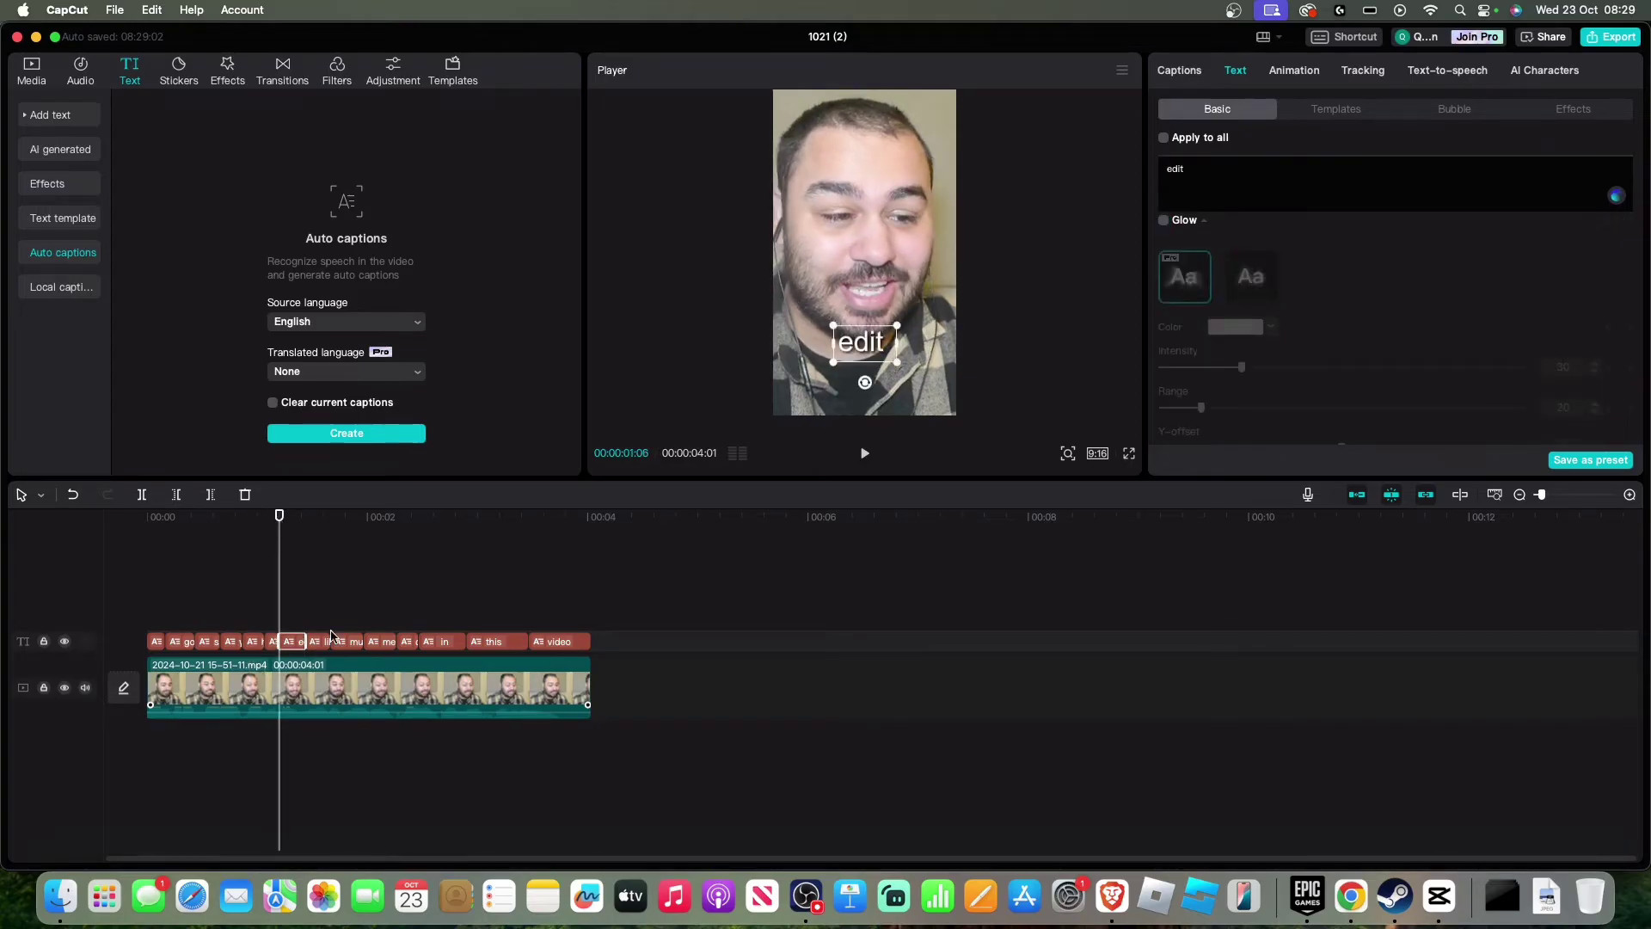
pyautogui.click(1242, 176)
pyautogui.scroll(10, 1246, 309)
pyautogui.scroll(2, 1252, 322)
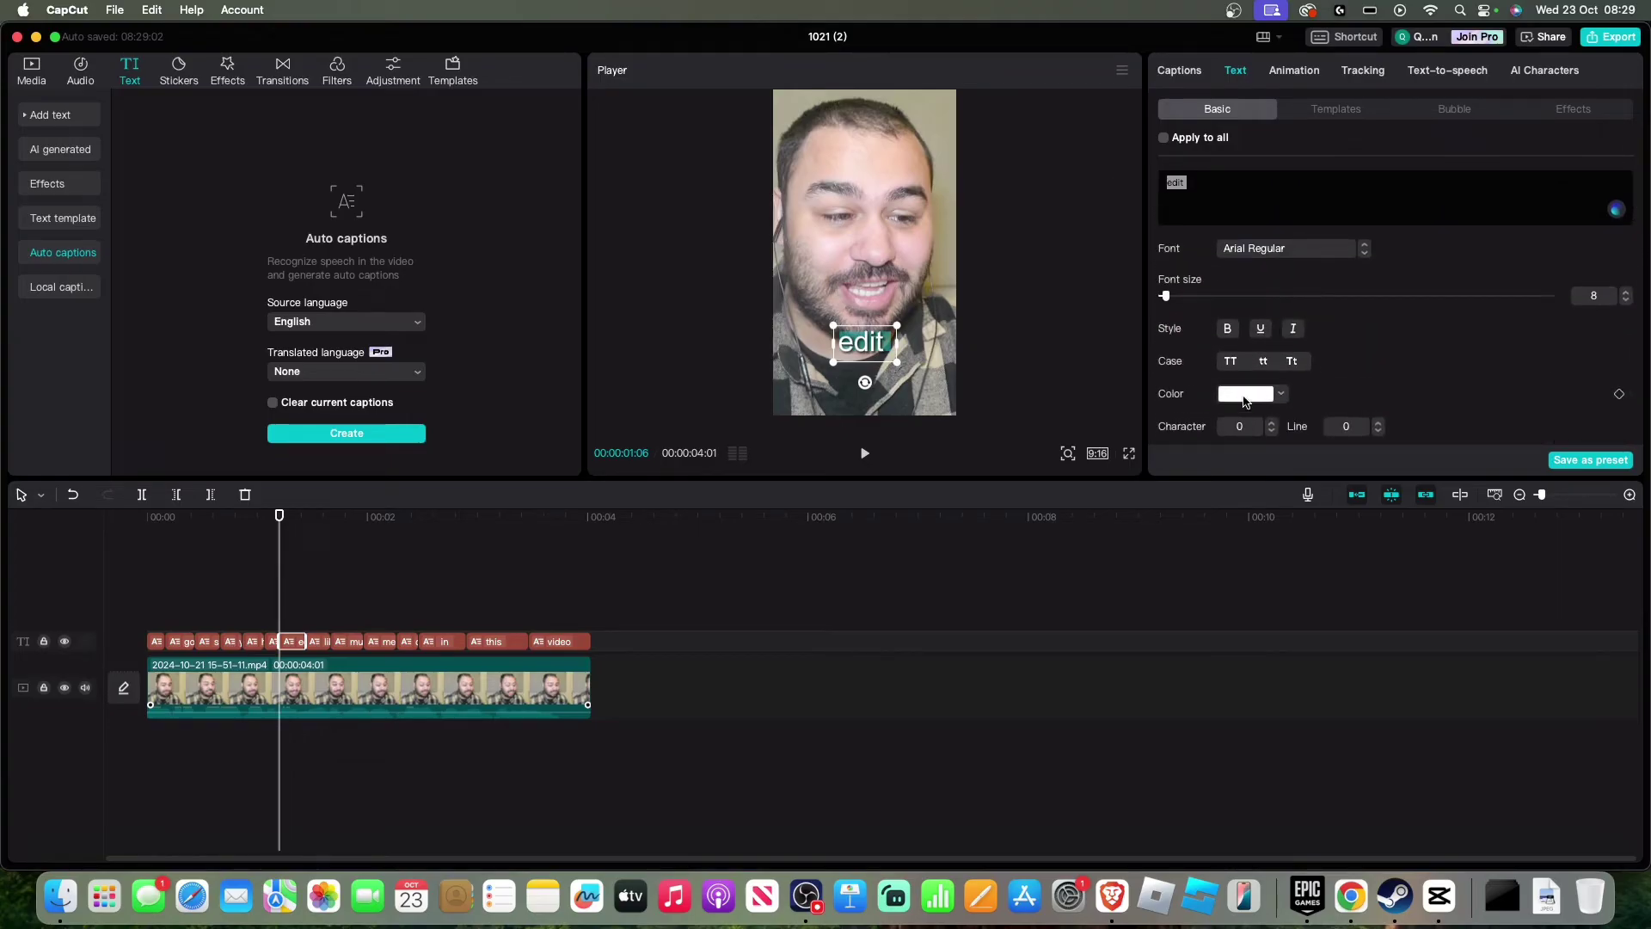
pyautogui.click(1245, 396)
pyautogui.click(1213, 546)
pyautogui.click(1345, 431)
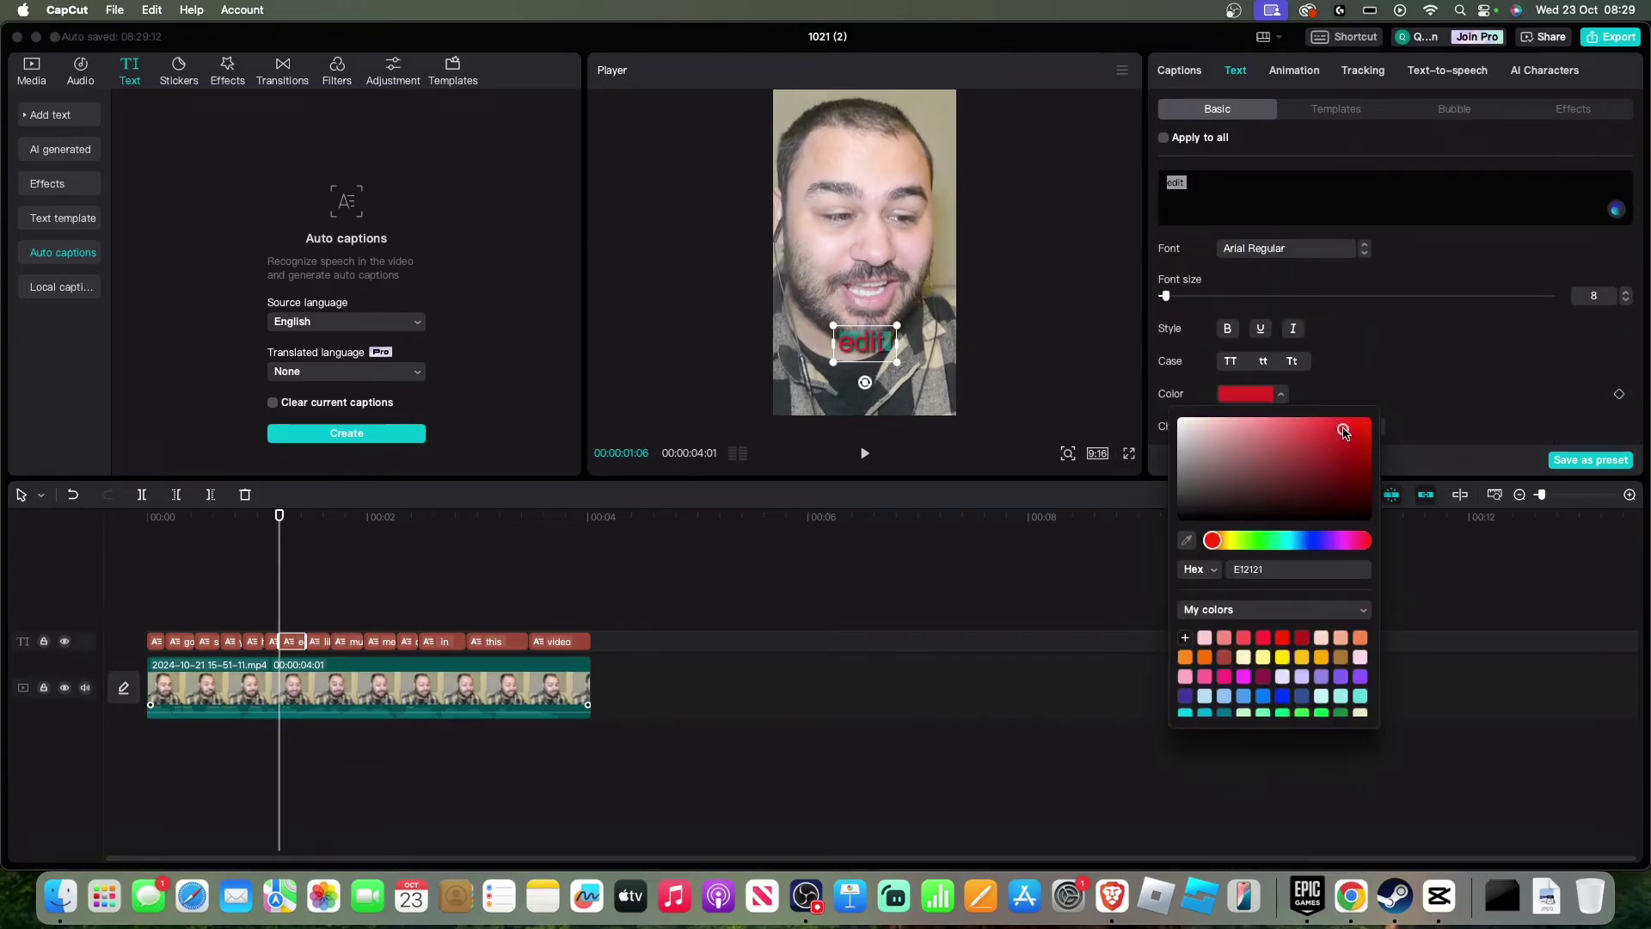
pyautogui.click(1347, 203)
# Add a red Glow to 'edit' with the second preset, intensity 50 and range 69.
pyautogui.scroll(-5, 1395, 378)
pyautogui.scroll(-5, 1376, 369)
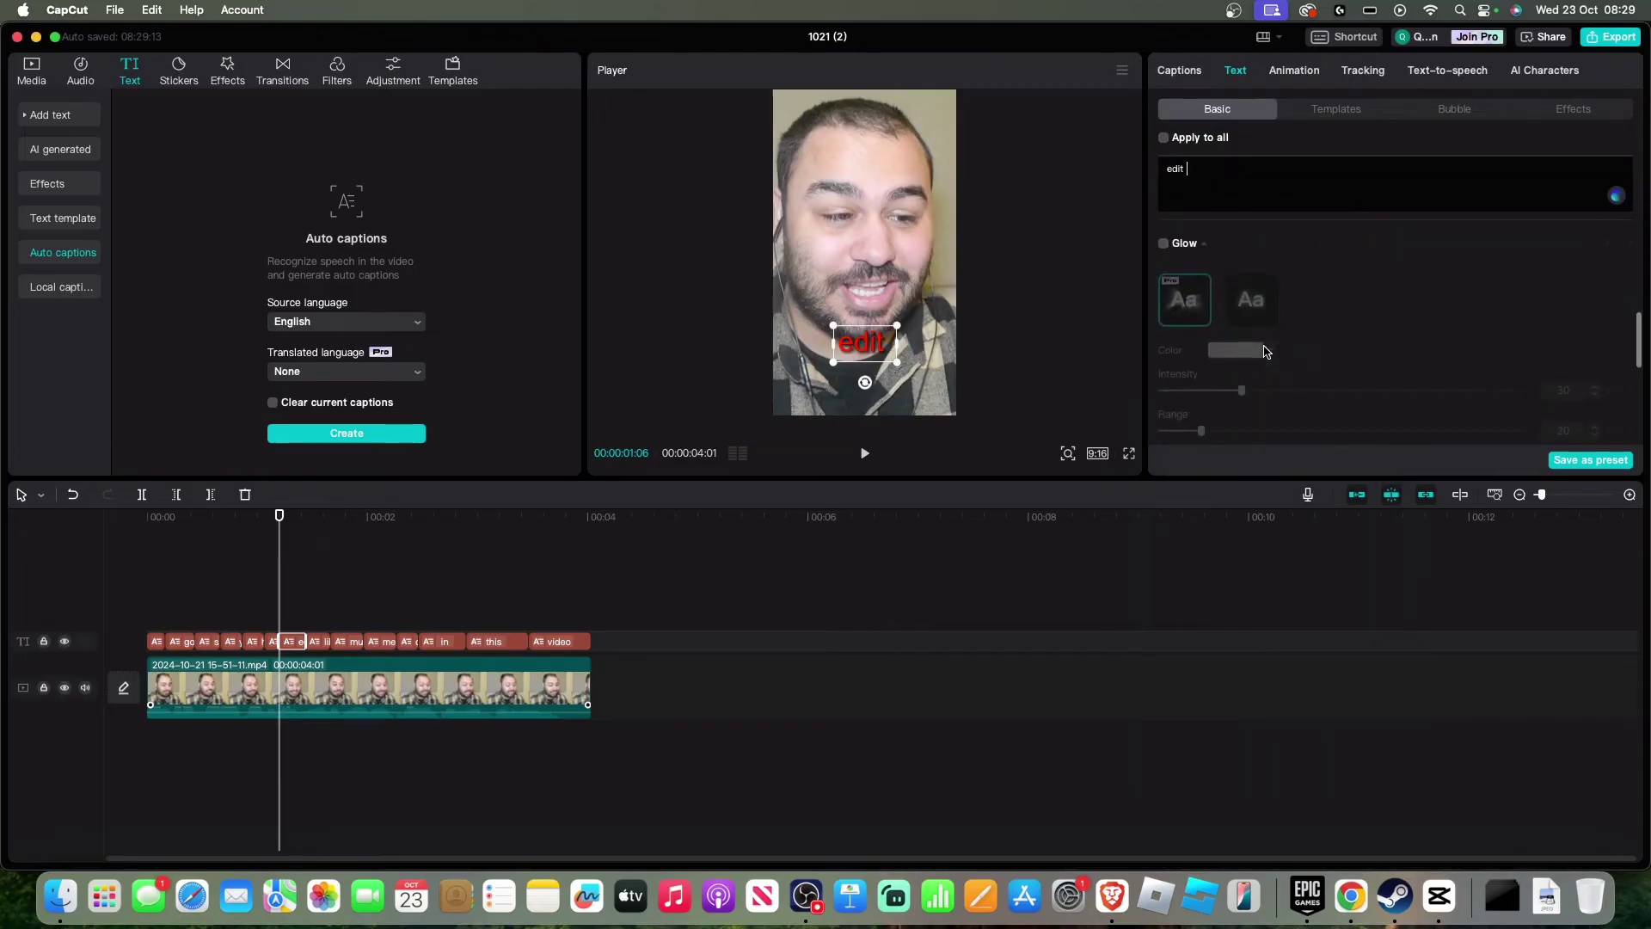
pyautogui.click(1180, 258)
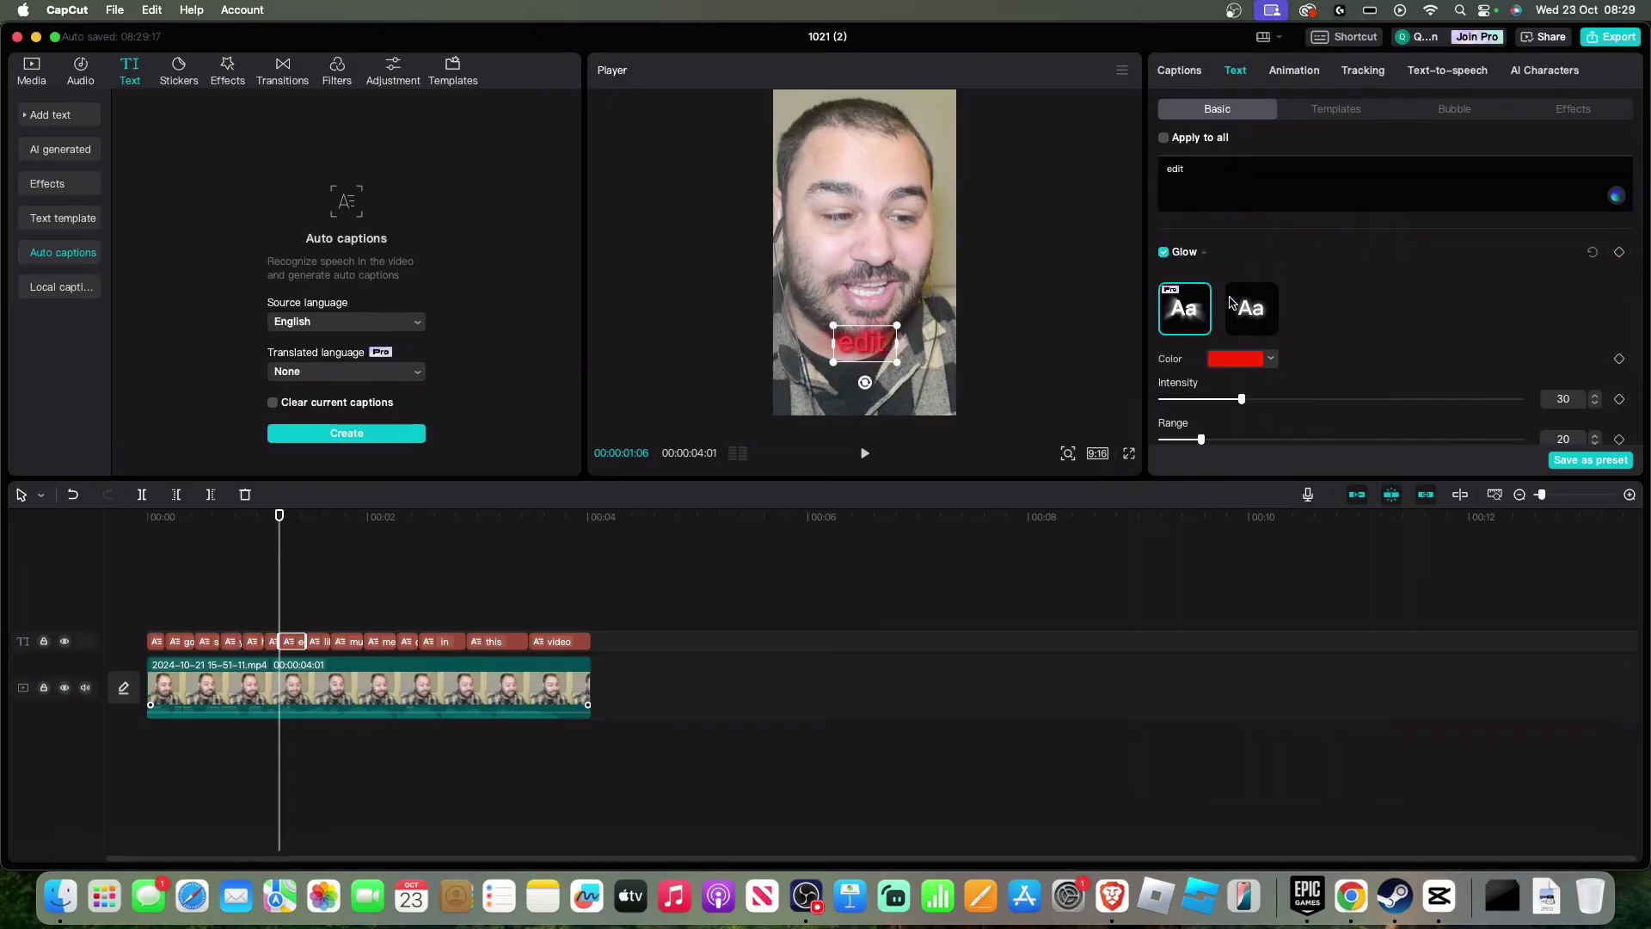
pyautogui.click(1251, 308)
pyautogui.scroll(-2, 1265, 327)
pyautogui.moveTo(1307, 376); pyautogui.dragTo(1397, 384)
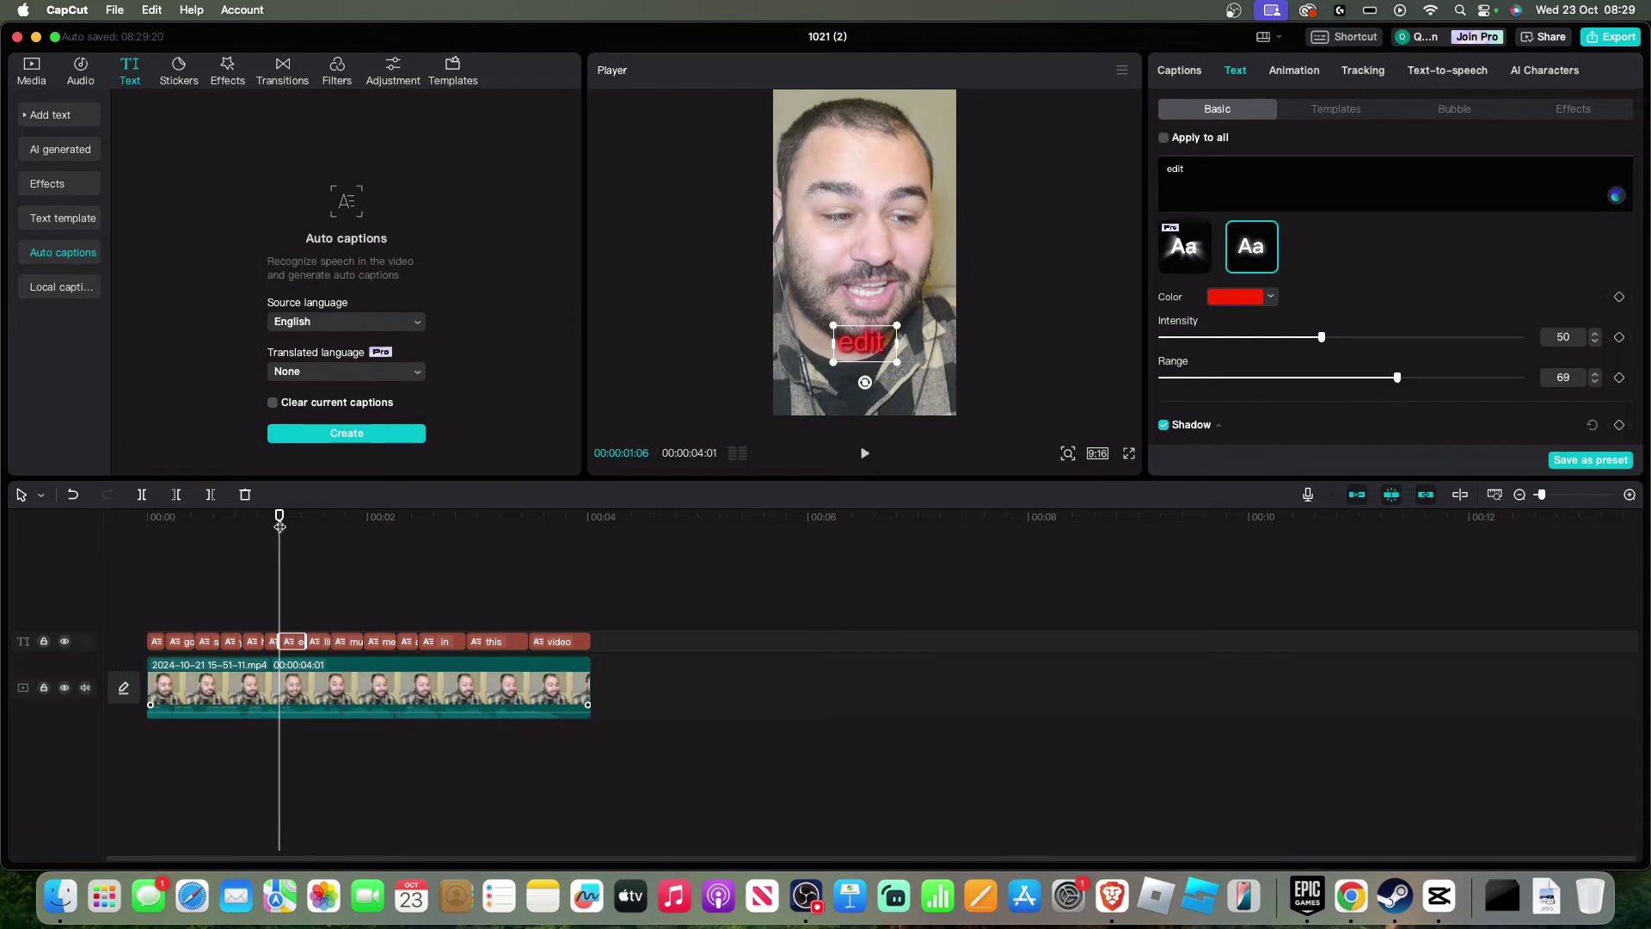
pyautogui.moveTo(280, 525); pyautogui.dragTo(360, 525)
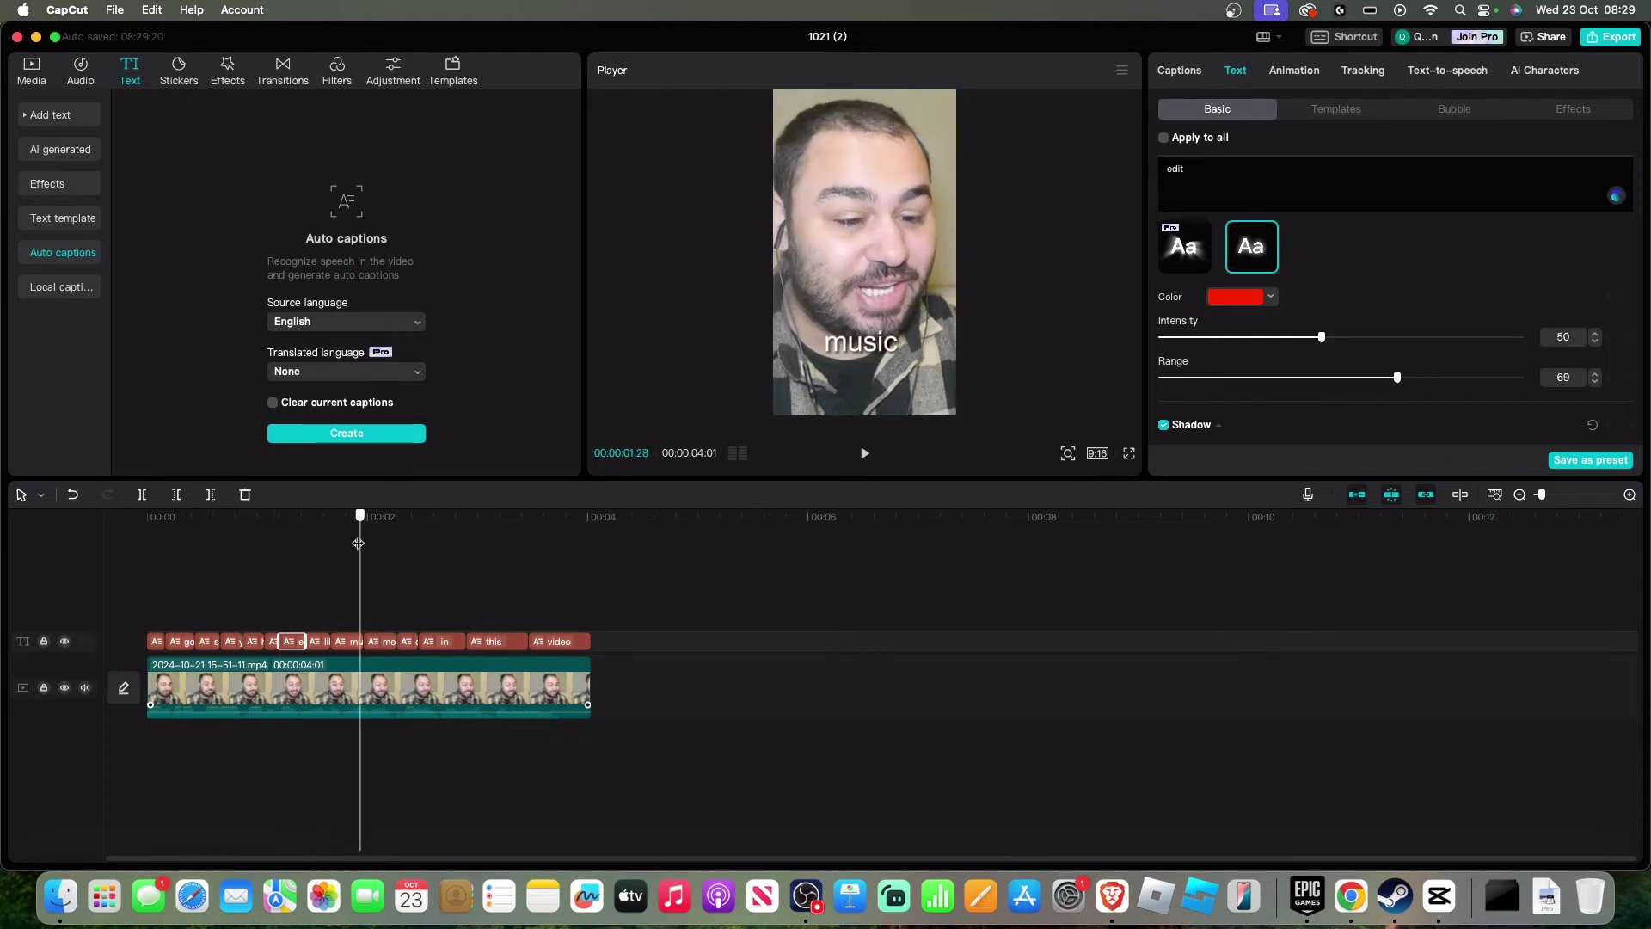
# Select the 'music' caption and set its colour to aqua 00FFCC.
pyautogui.click(348, 641)
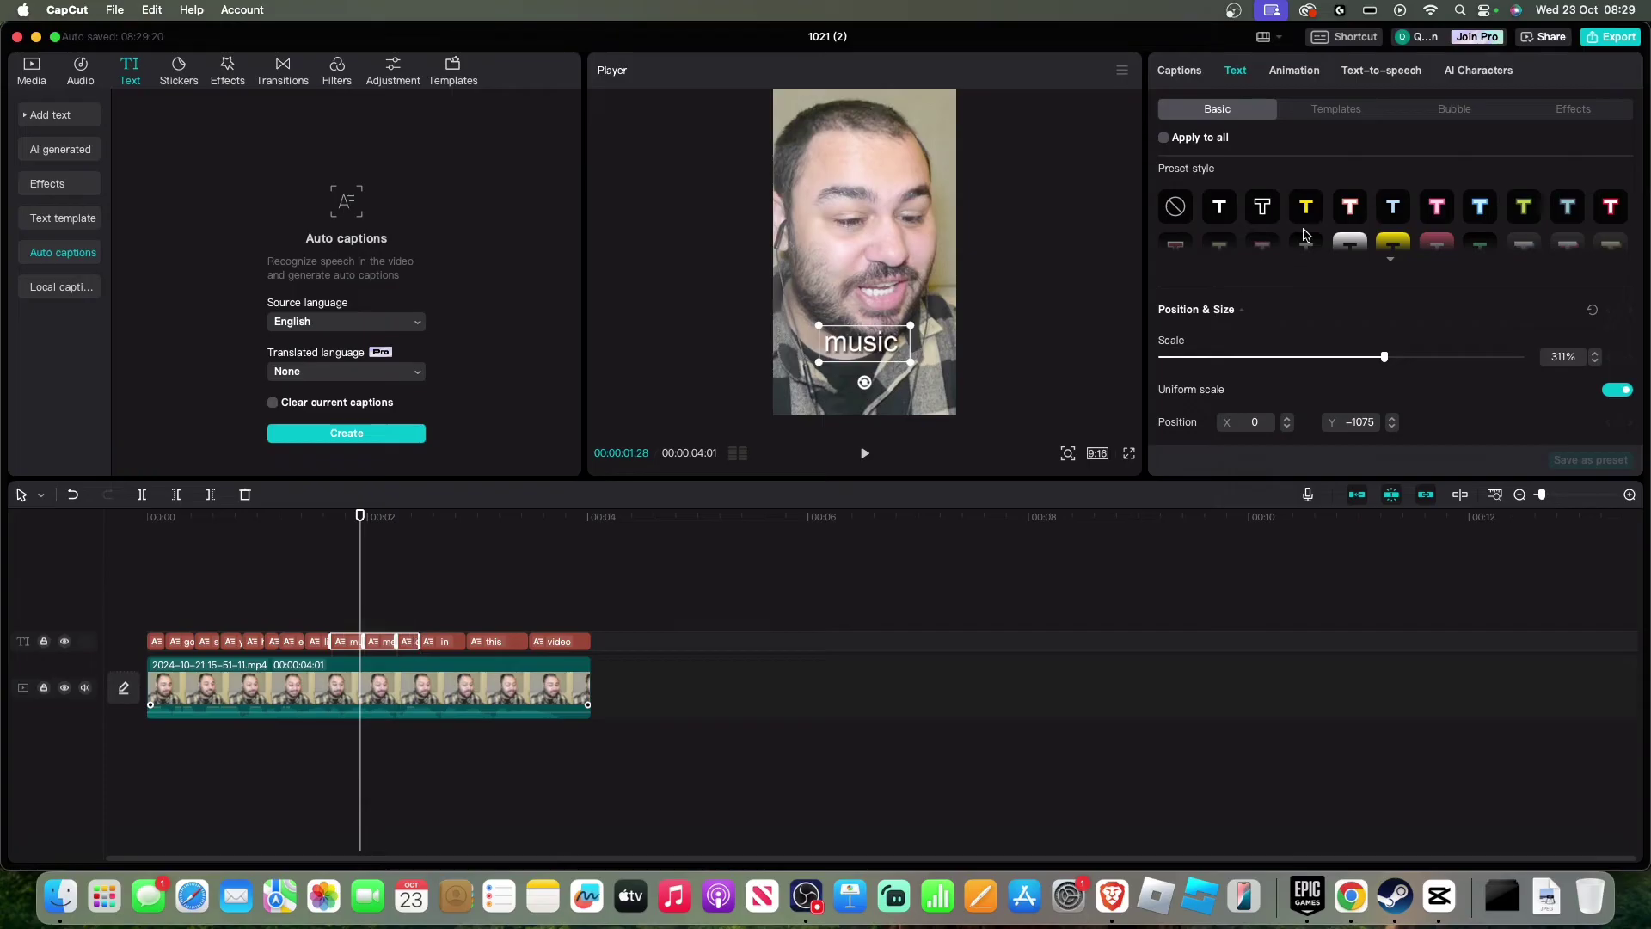
pyautogui.scroll(5, 1294, 223)
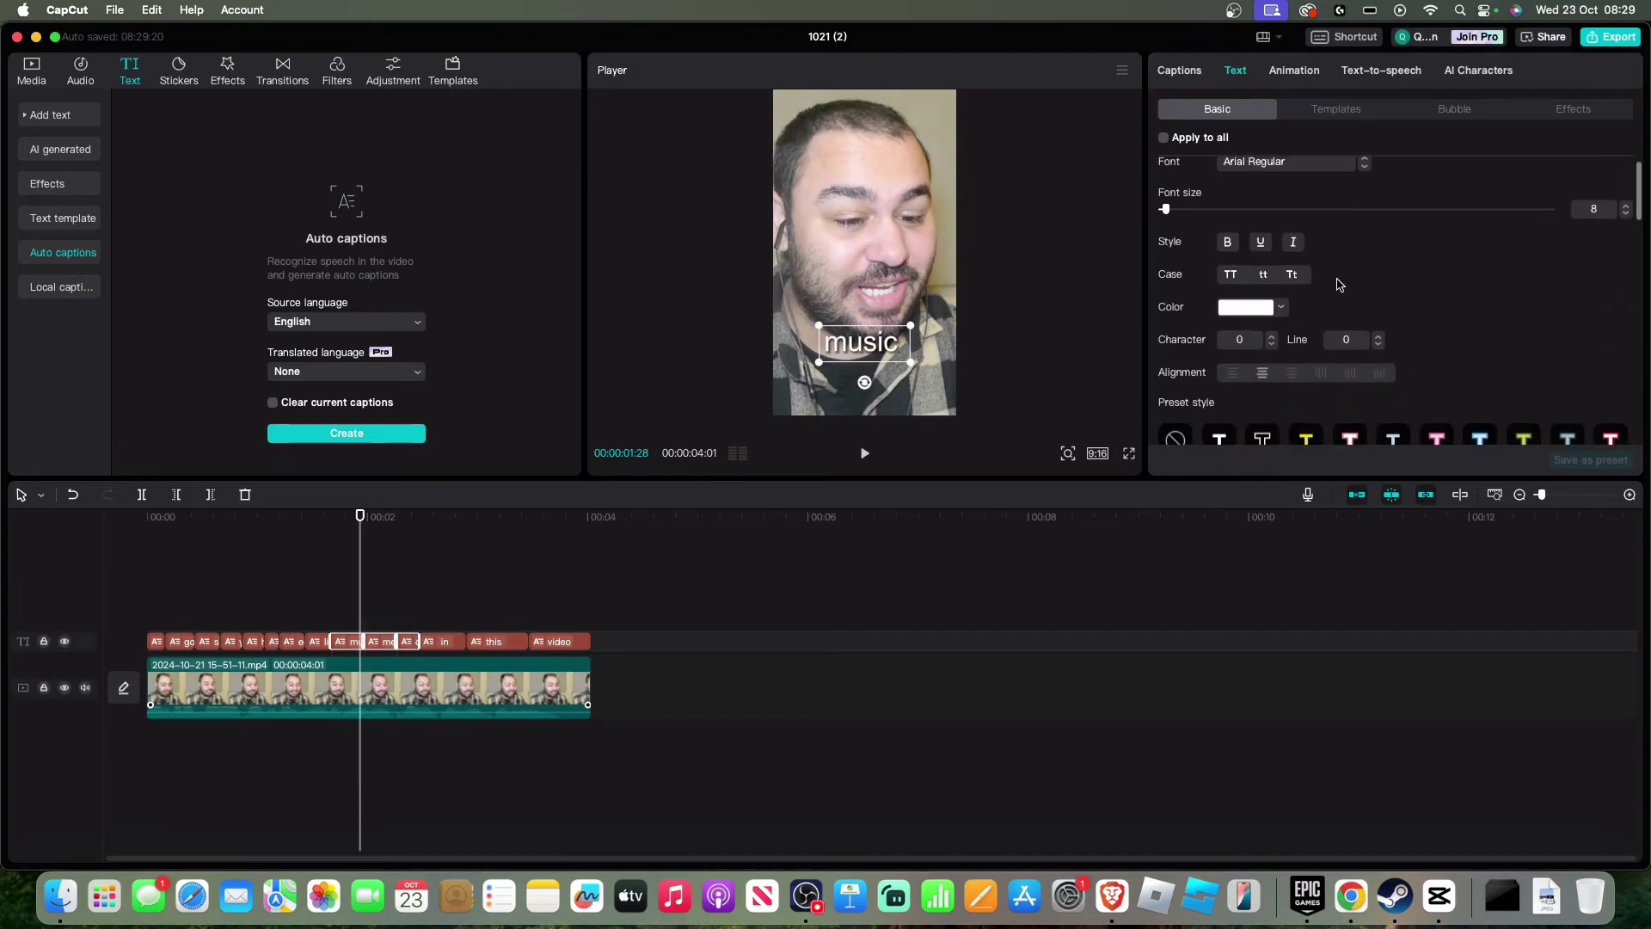
pyautogui.scroll(-6, 1337, 284)
pyautogui.scroll(4, 1318, 329)
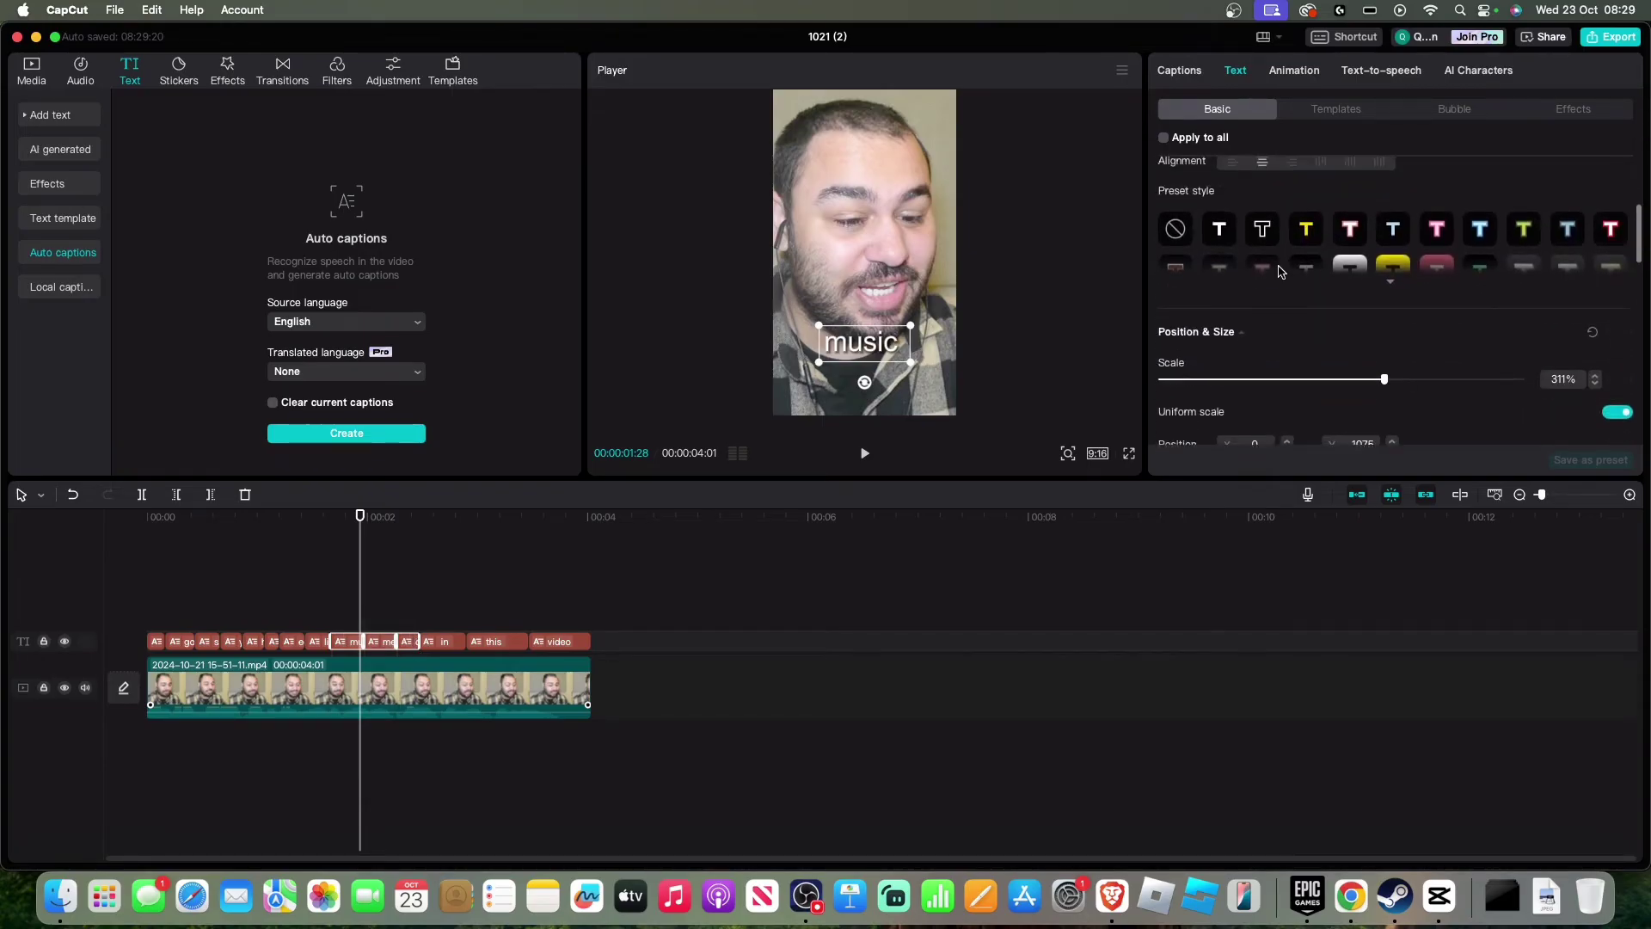
pyautogui.click(1251, 329)
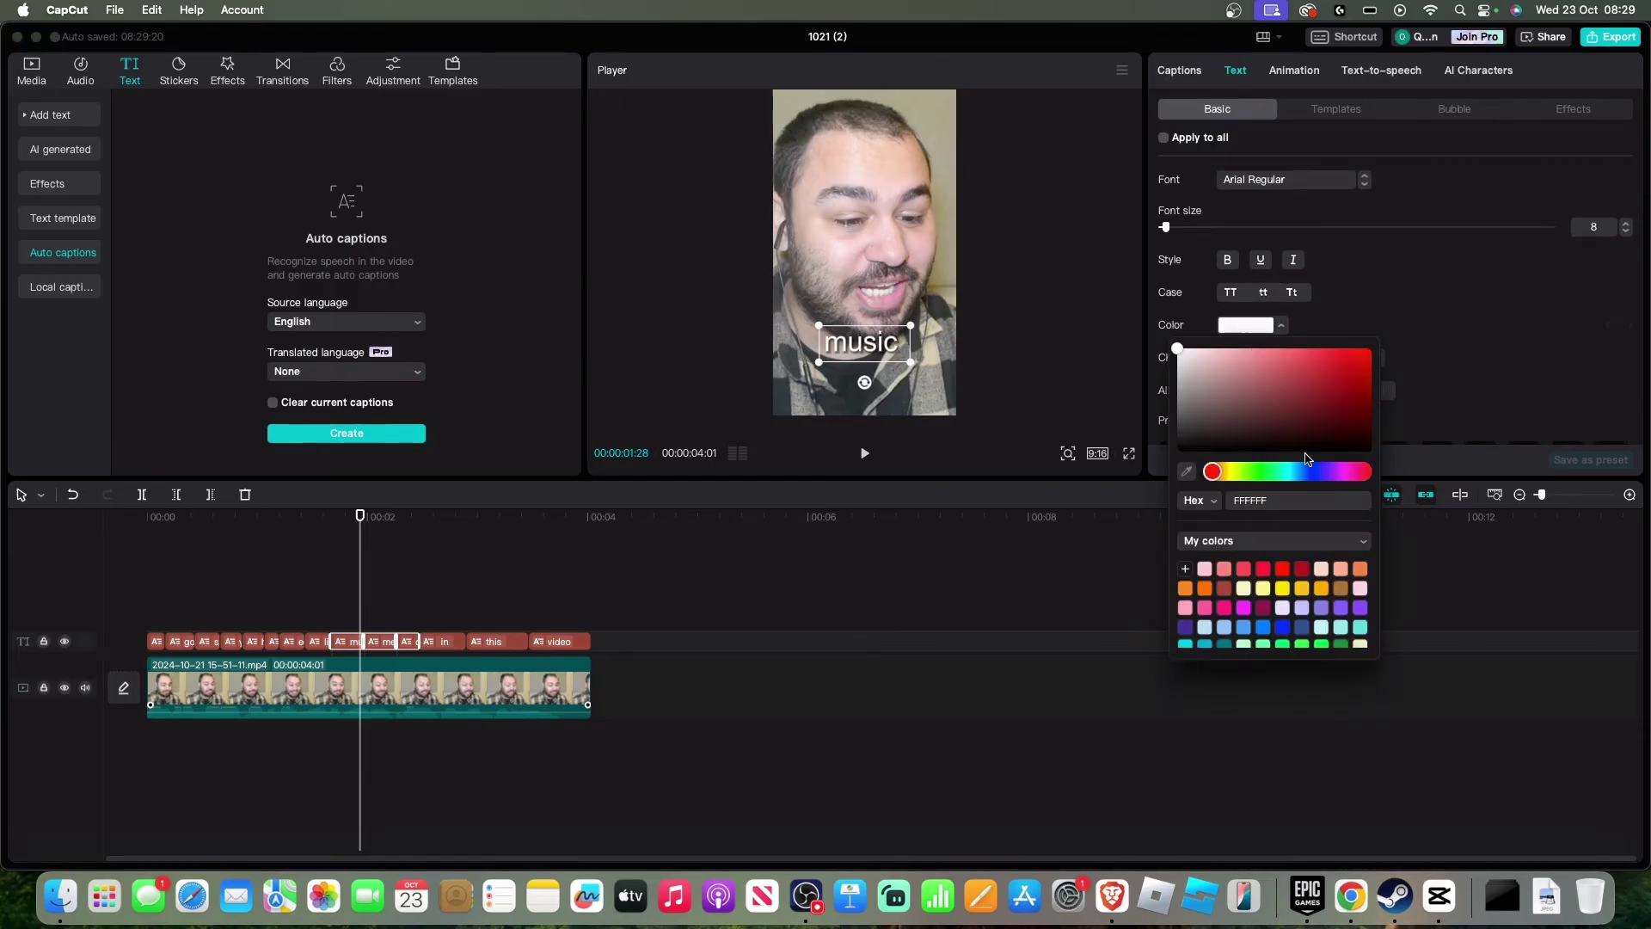
pyautogui.click(1287, 473)
pyautogui.click(1341, 380)
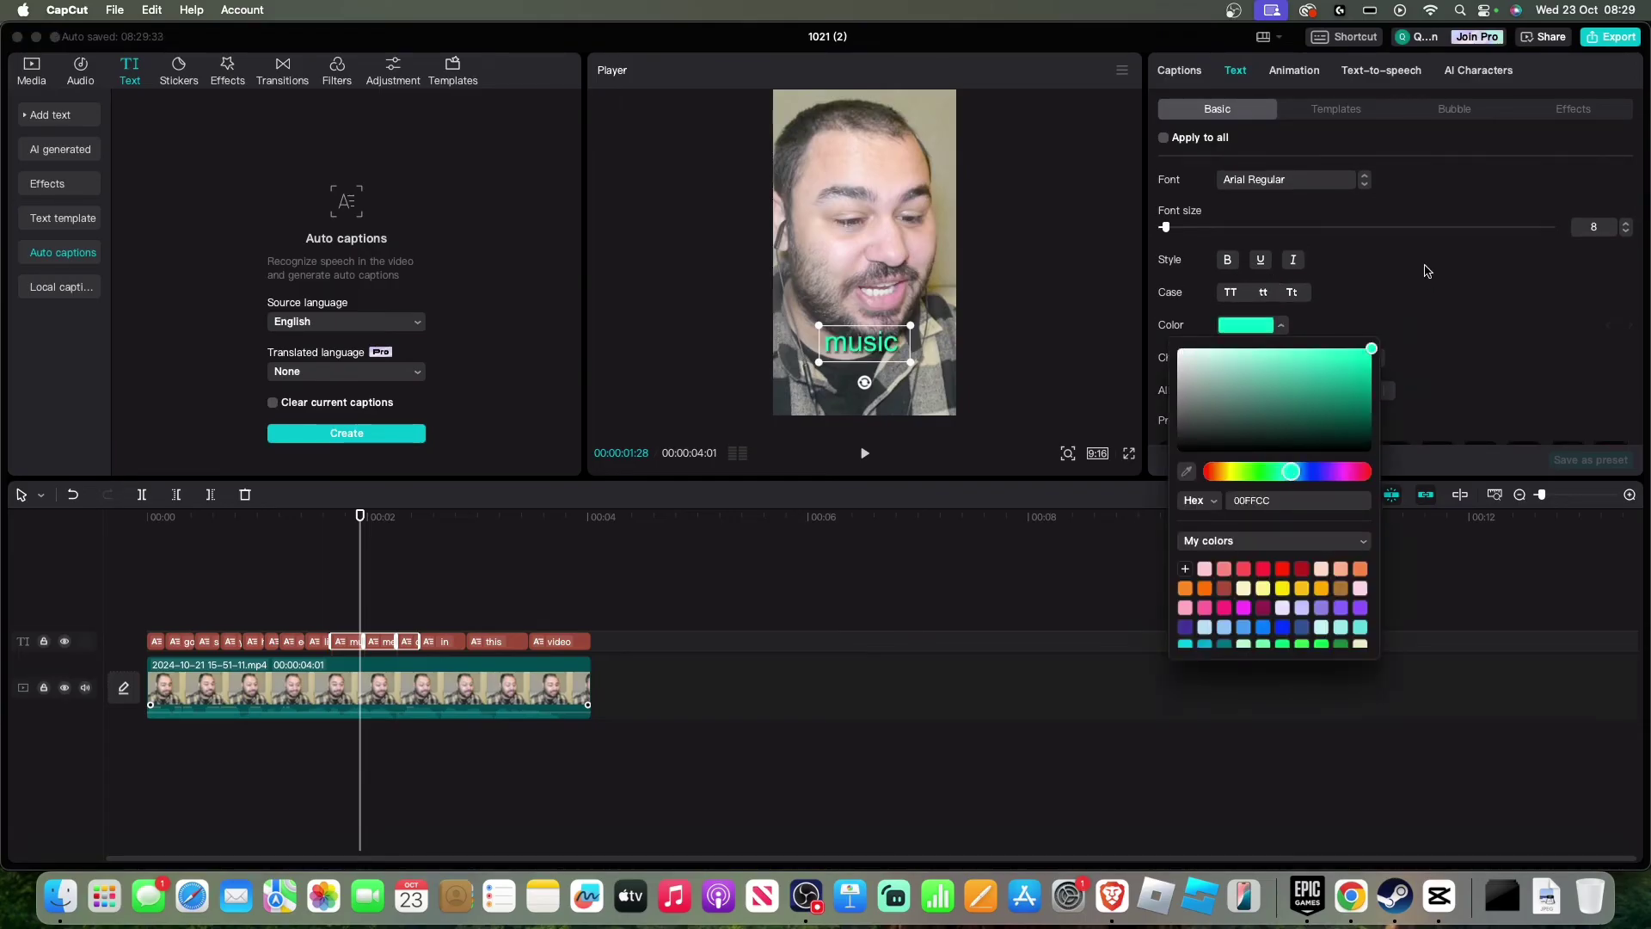
# Enable Glow on 'music' with the second preset and range 56.
pyautogui.scroll(-5, 1353, 369)
pyautogui.scroll(-8, 1352, 368)
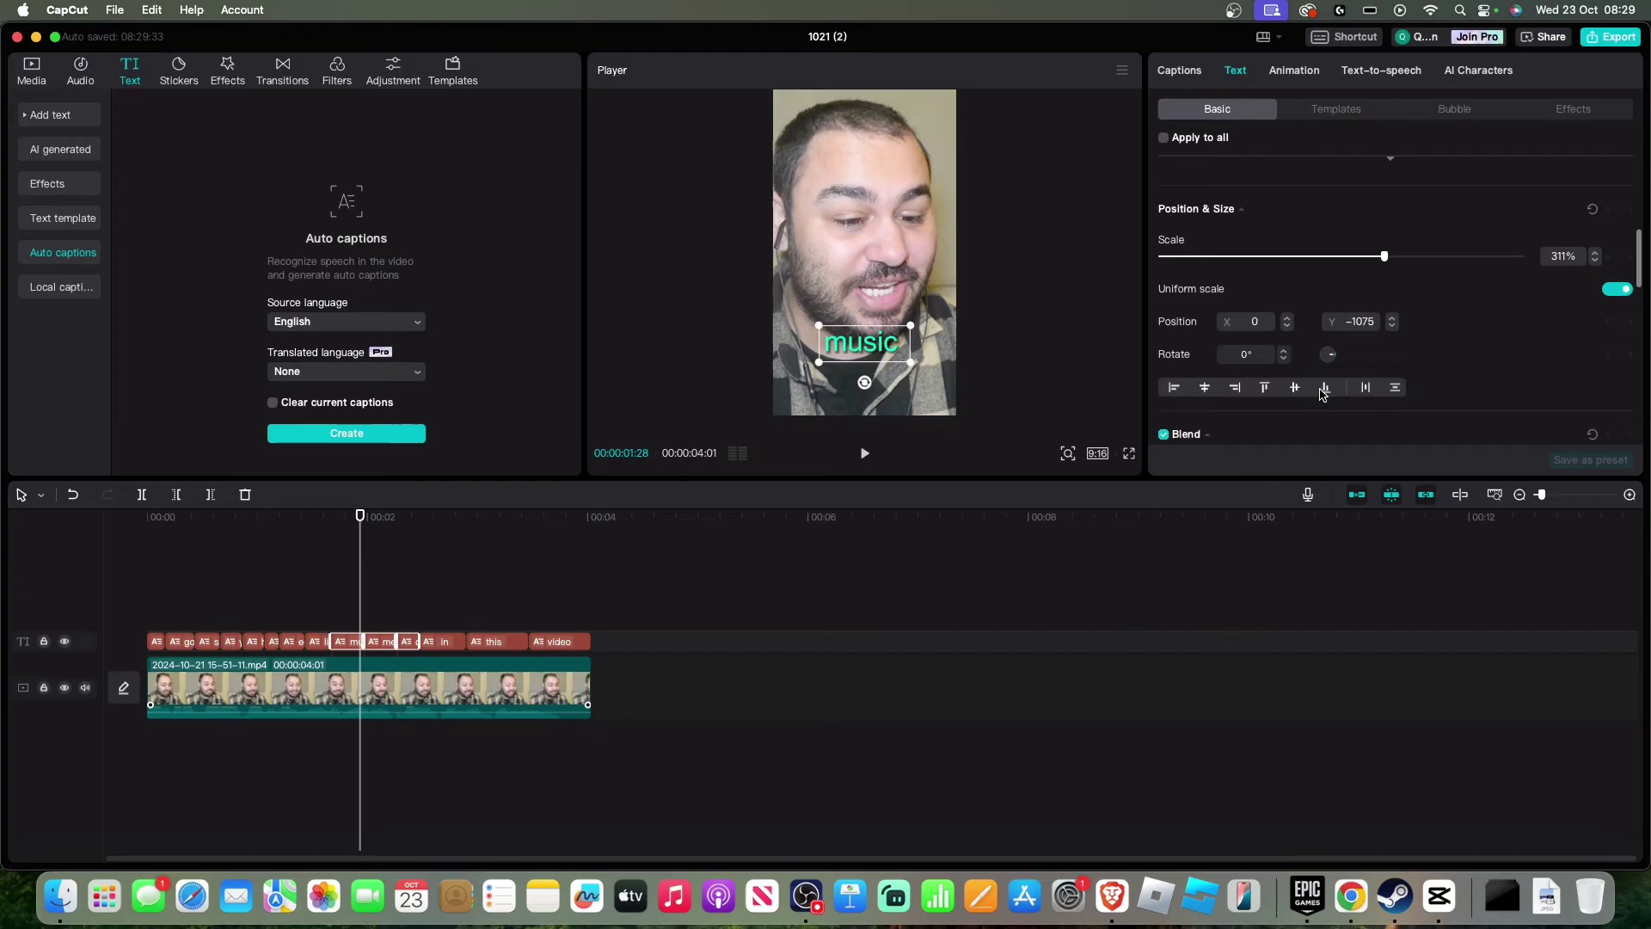
pyautogui.click(1165, 389)
pyautogui.scroll(-6, 1319, 424)
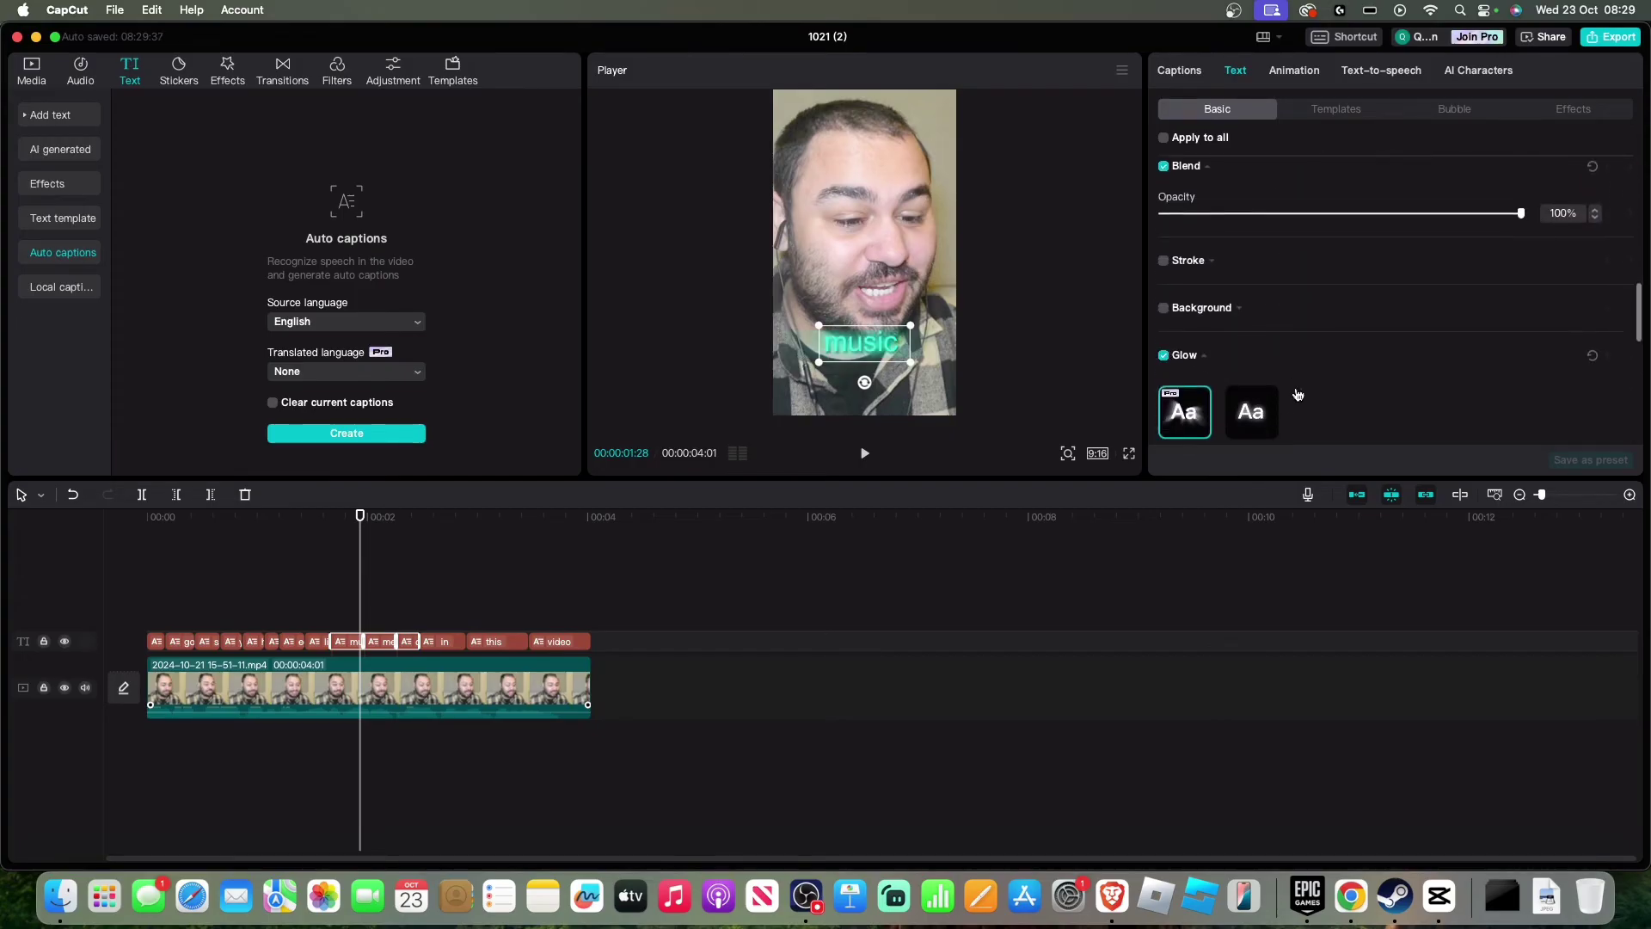
pyautogui.click(1253, 382)
pyautogui.scroll(-4, 1318, 426)
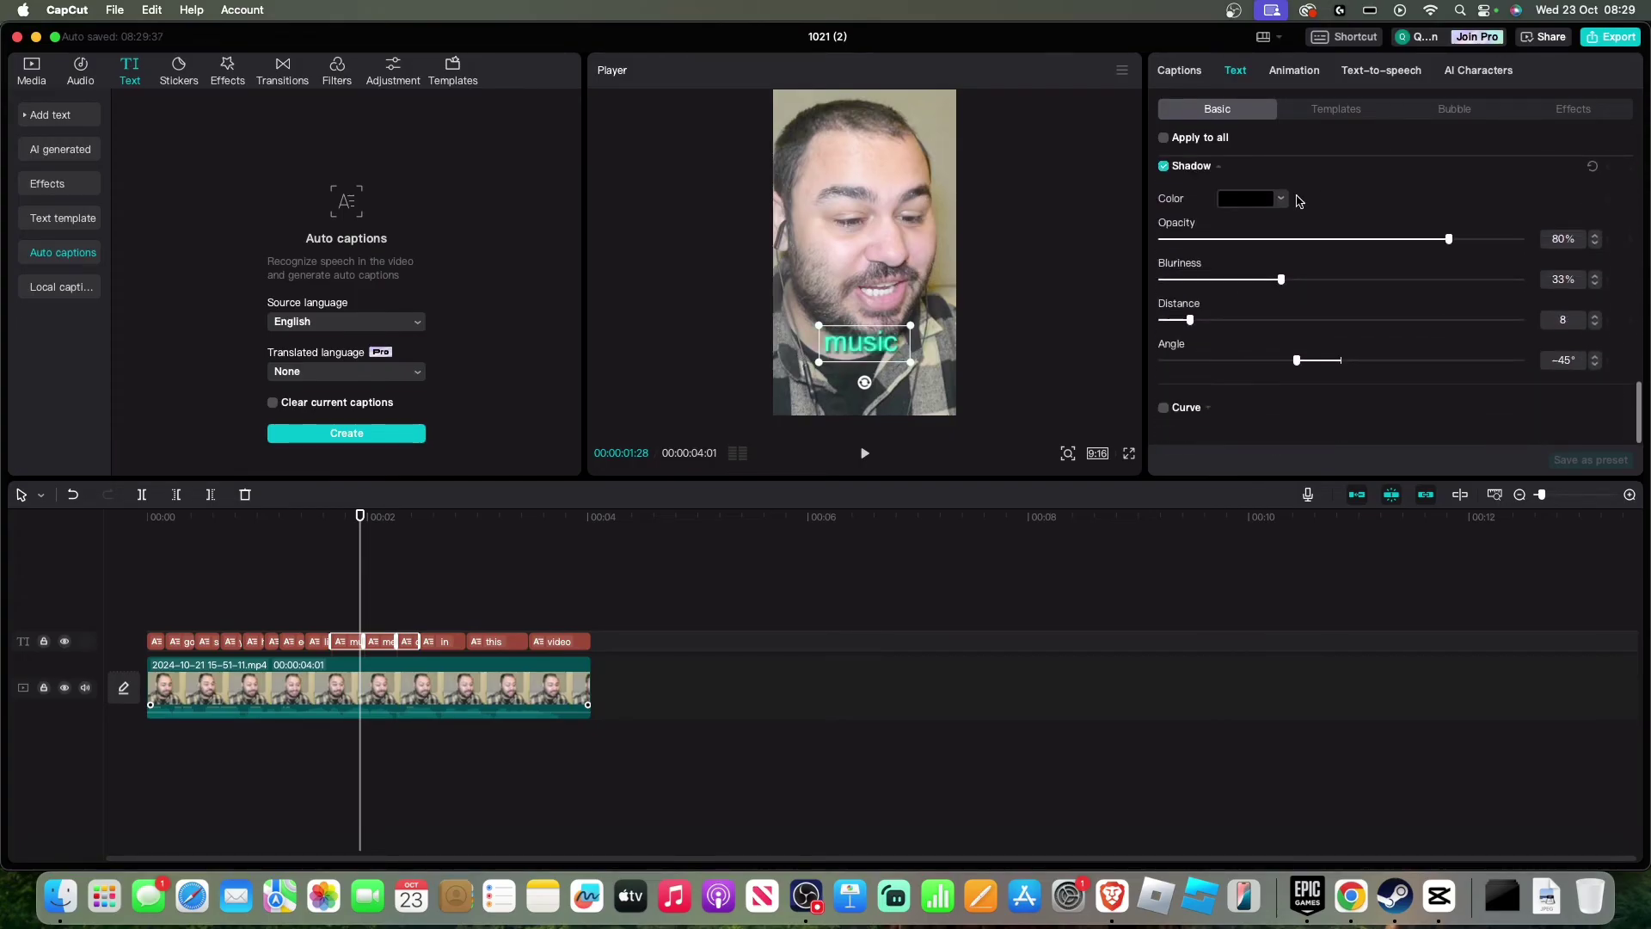
pyautogui.moveTo(1280, 180); pyautogui.dragTo(1347, 193)
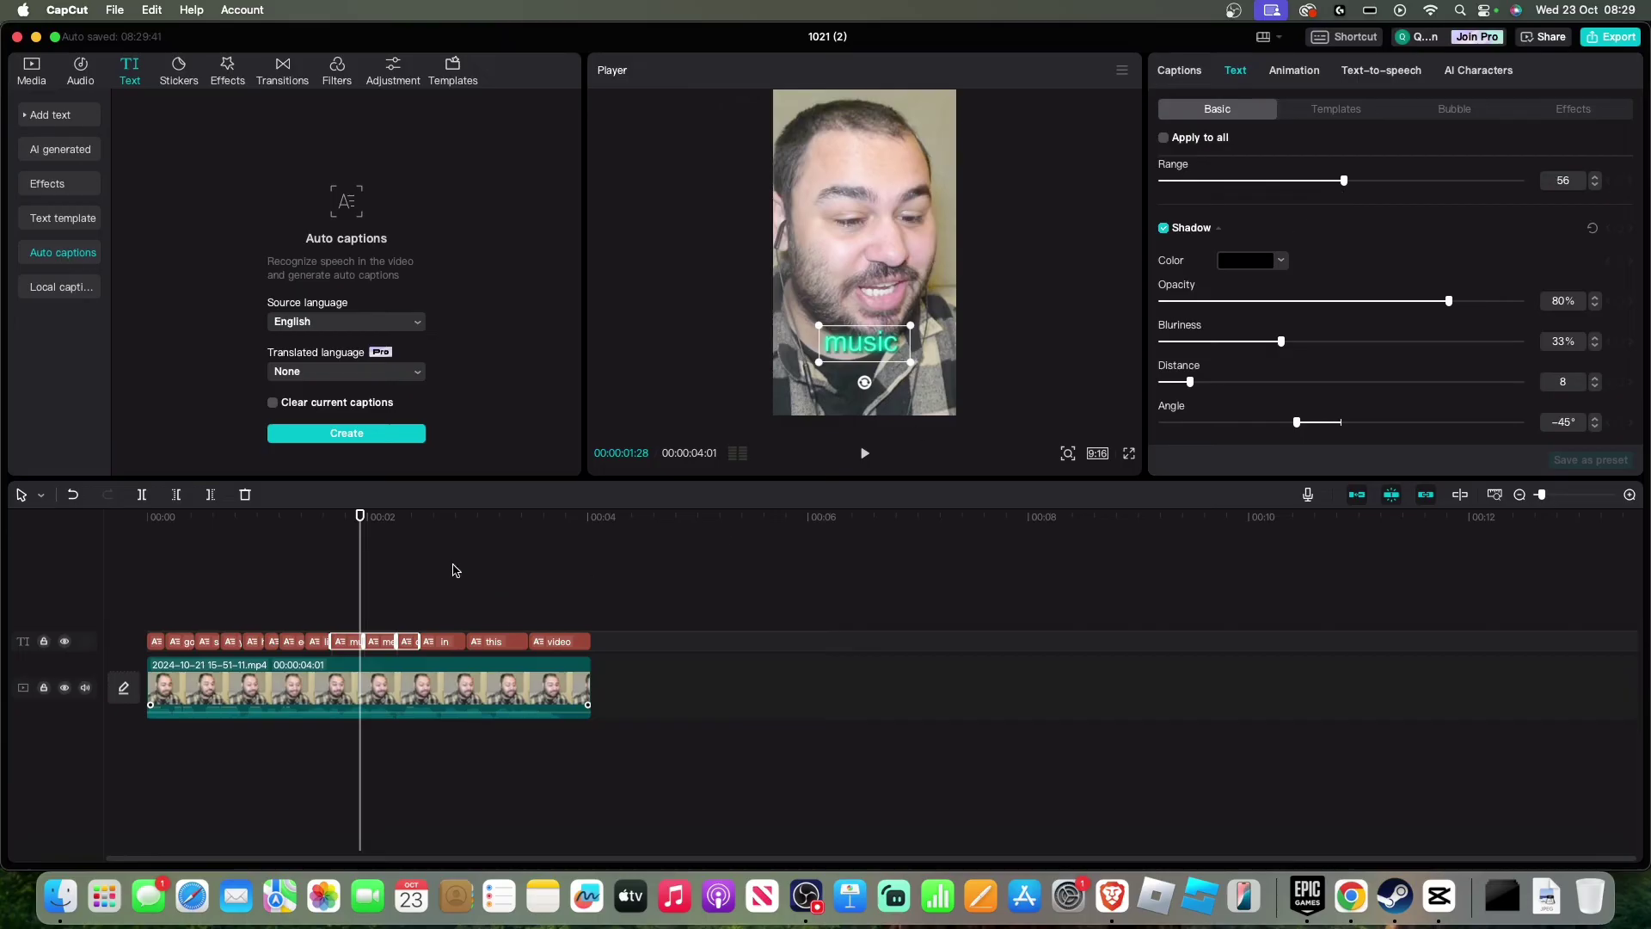
pyautogui.moveTo(372, 520); pyautogui.dragTo(529, 521)
# Select the 'video' caption and set its colour to bright red FF0500.
pyautogui.click(557, 641)
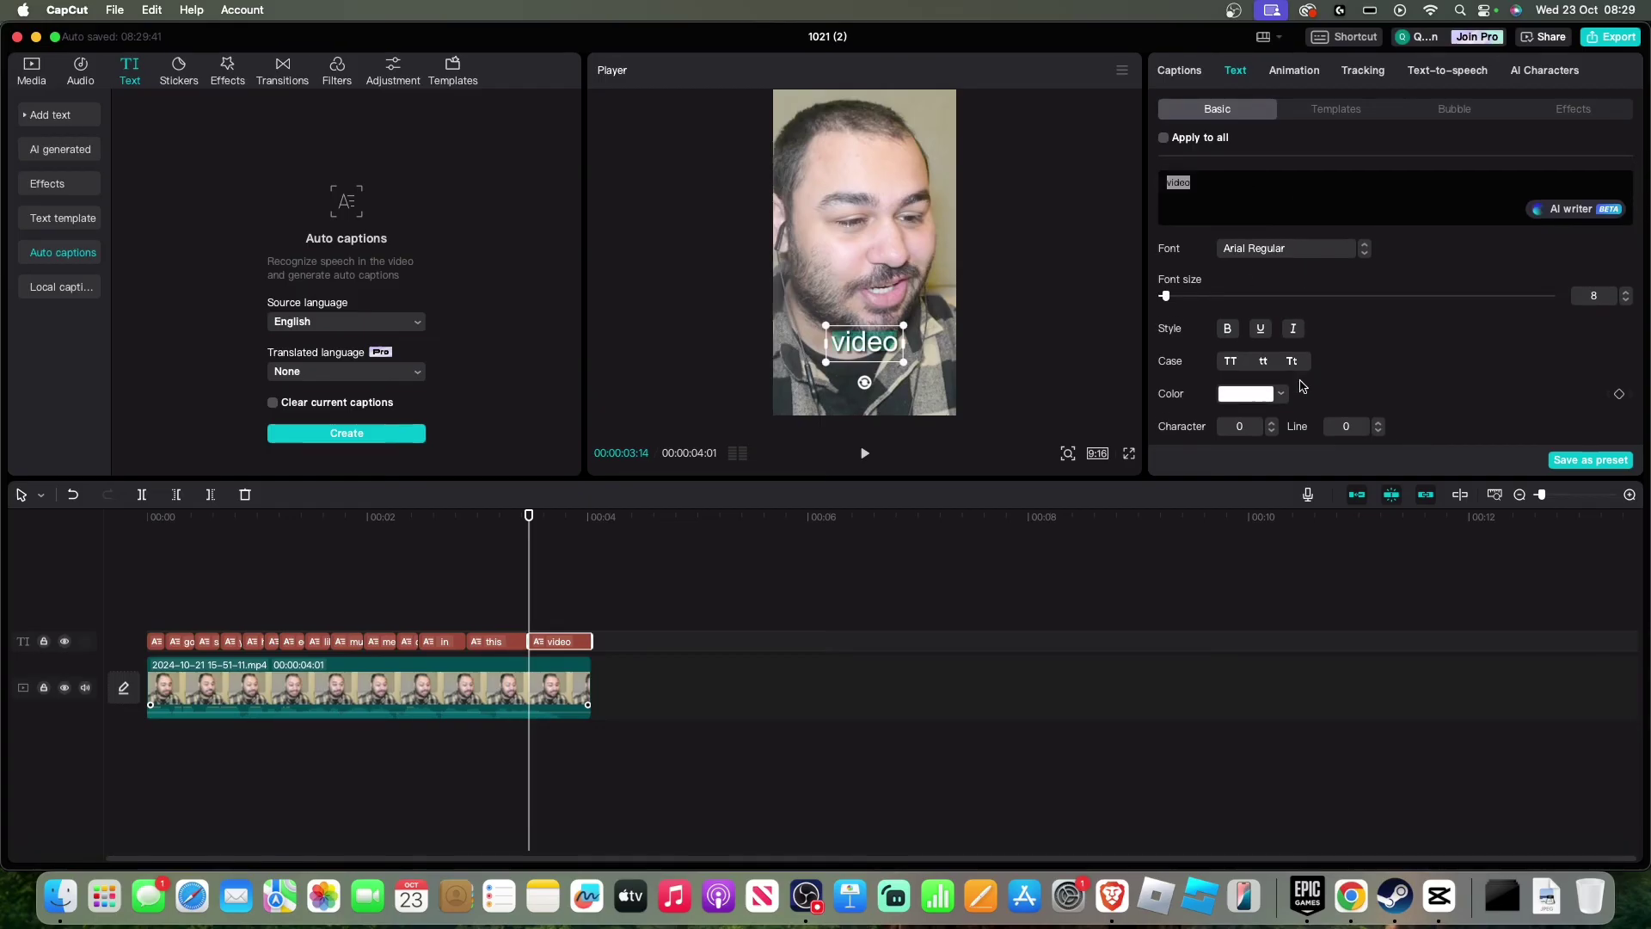
pyautogui.click(1264, 394)
pyautogui.click(1213, 542)
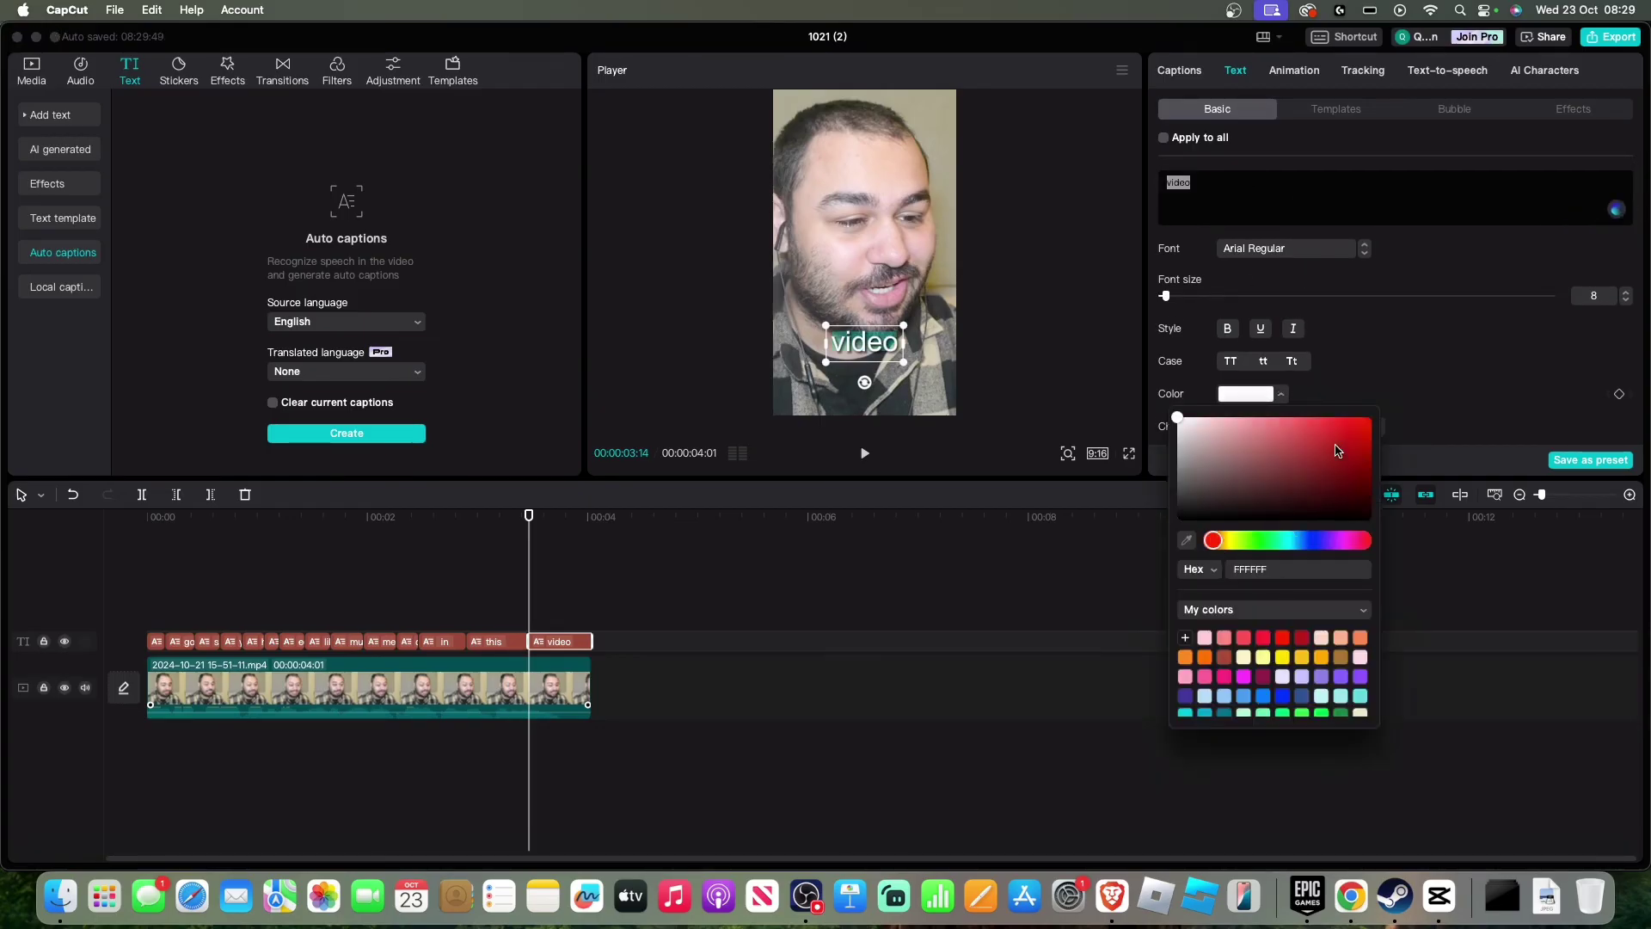
pyautogui.click(1371, 417)
# Turn on a red Glow for 'video' and rewind to the clip start.
pyautogui.scroll(-8, 1281, 370)
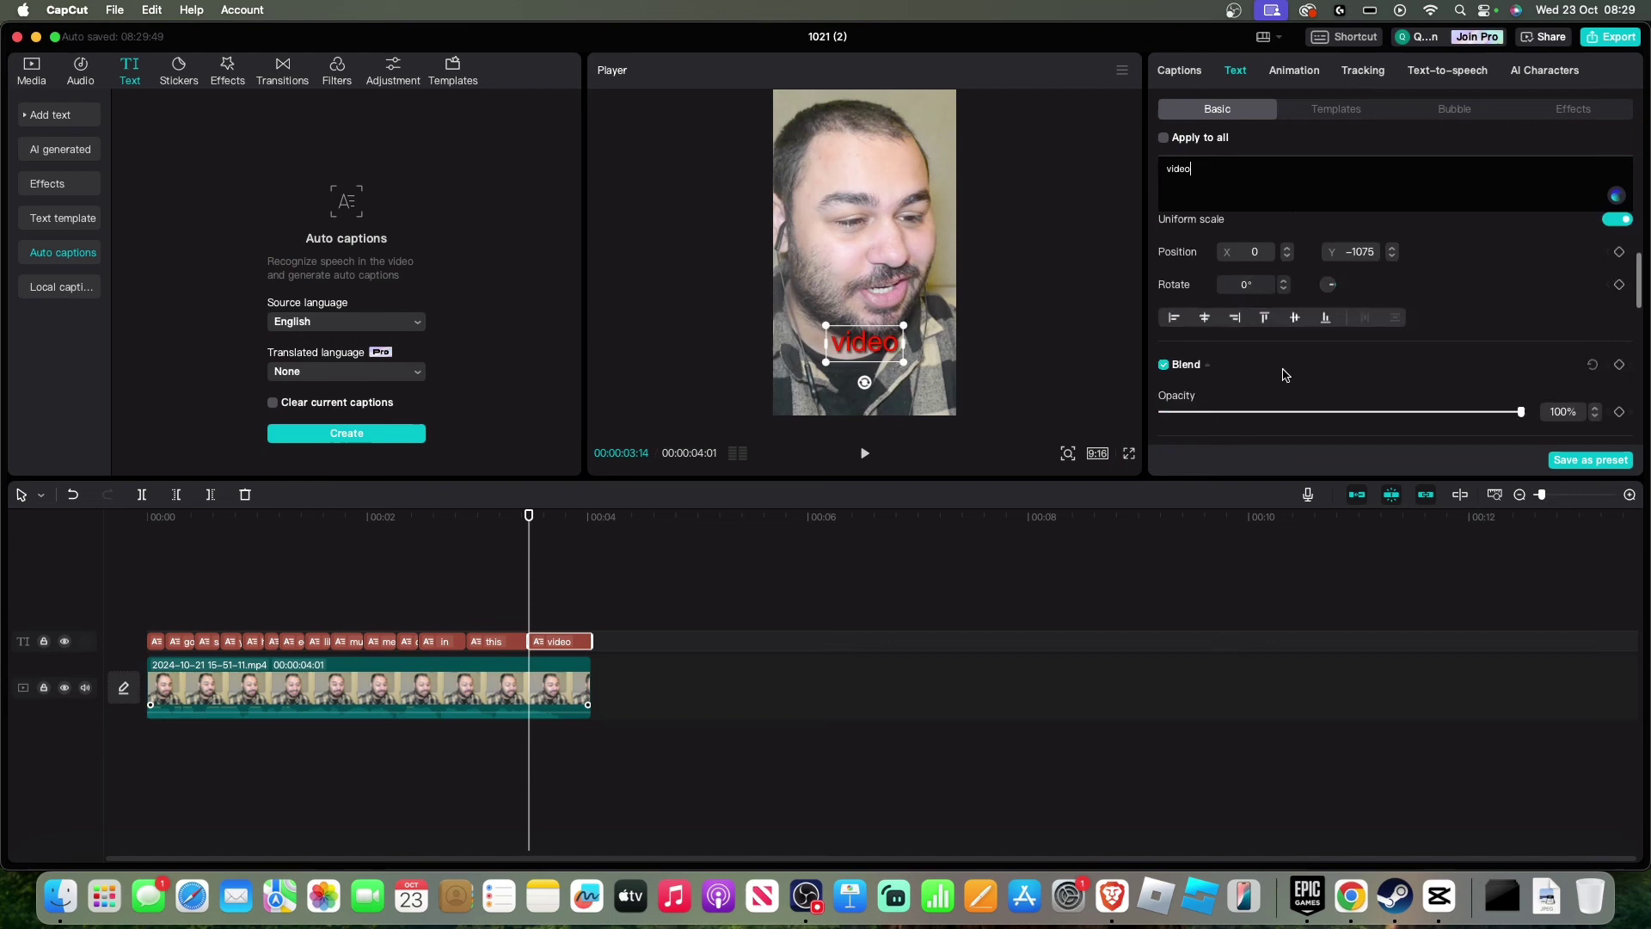
pyautogui.click(1160, 399)
pyautogui.scroll(-5, 1337, 283)
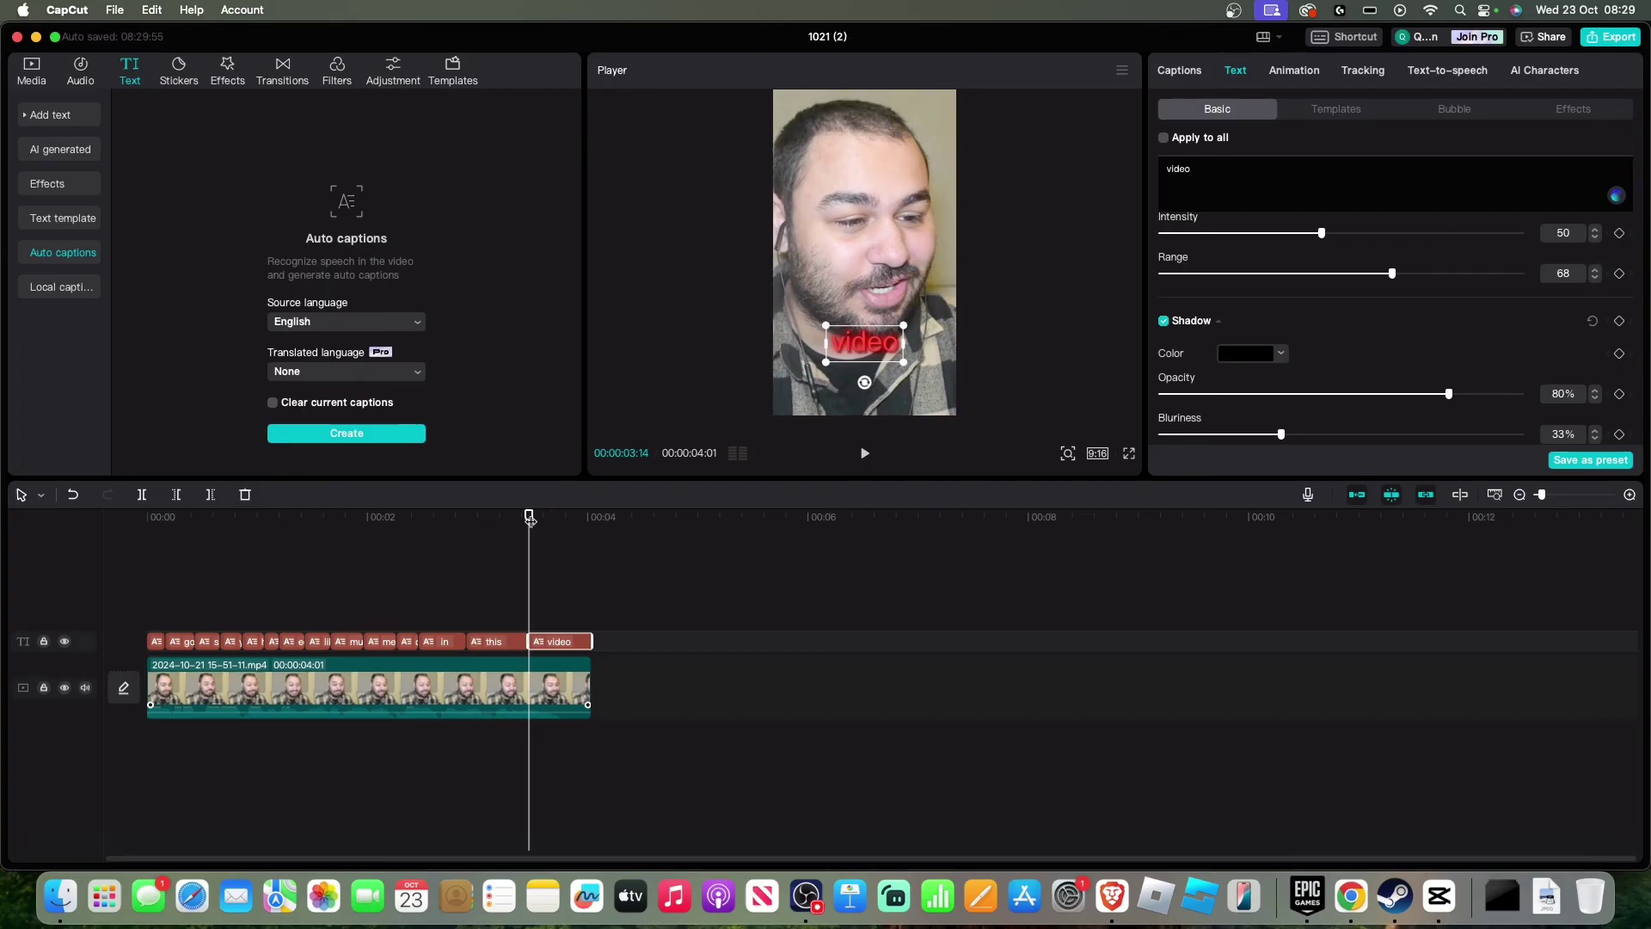
pyautogui.moveTo(528, 518); pyautogui.dragTo(39, 535)
pyautogui.click(806, 896)
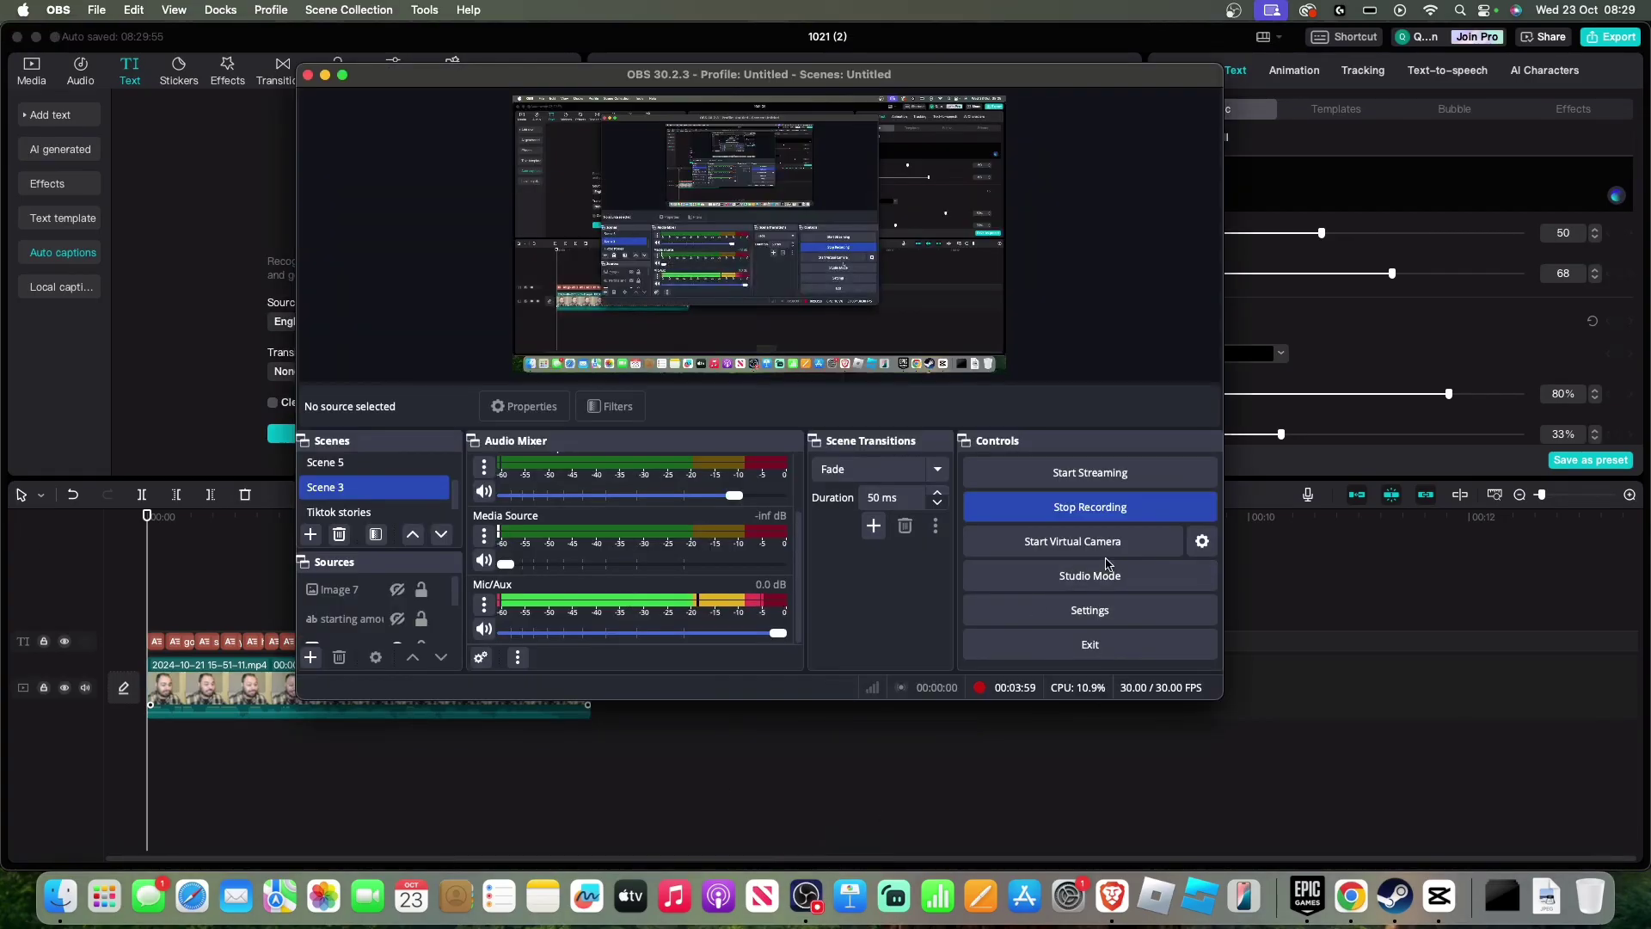
pyautogui.click(1316, 713)
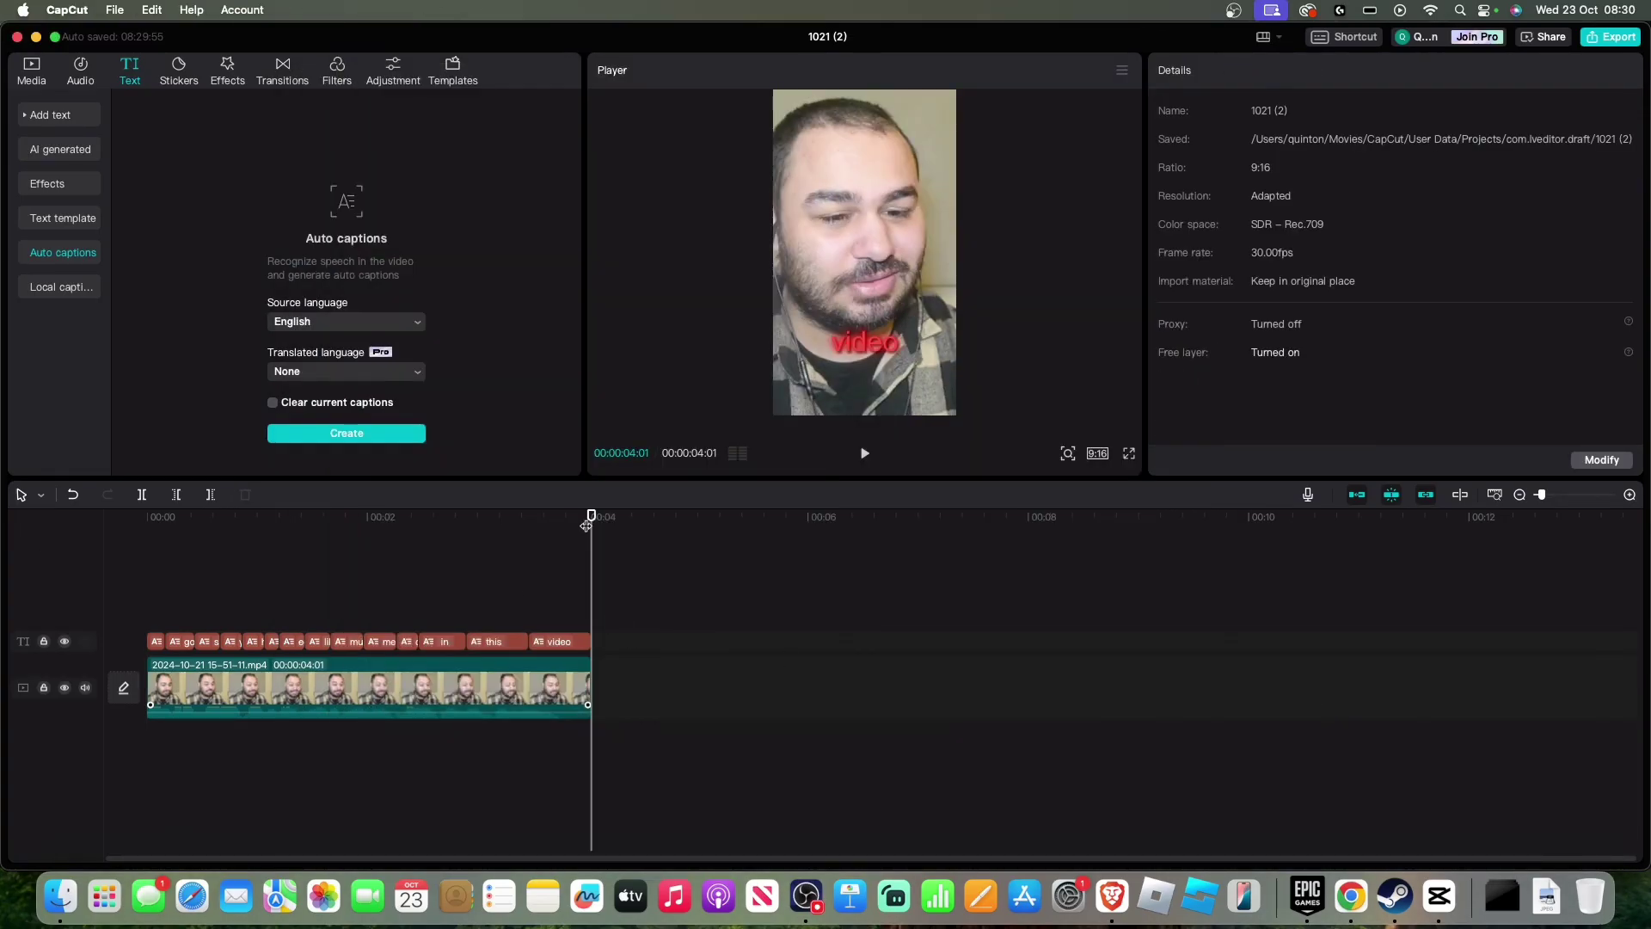
# Rewind to 00:00, play through the styled captions, and select all caption clips.
pyautogui.moveTo(586, 525); pyautogui.dragTo(100, 551)
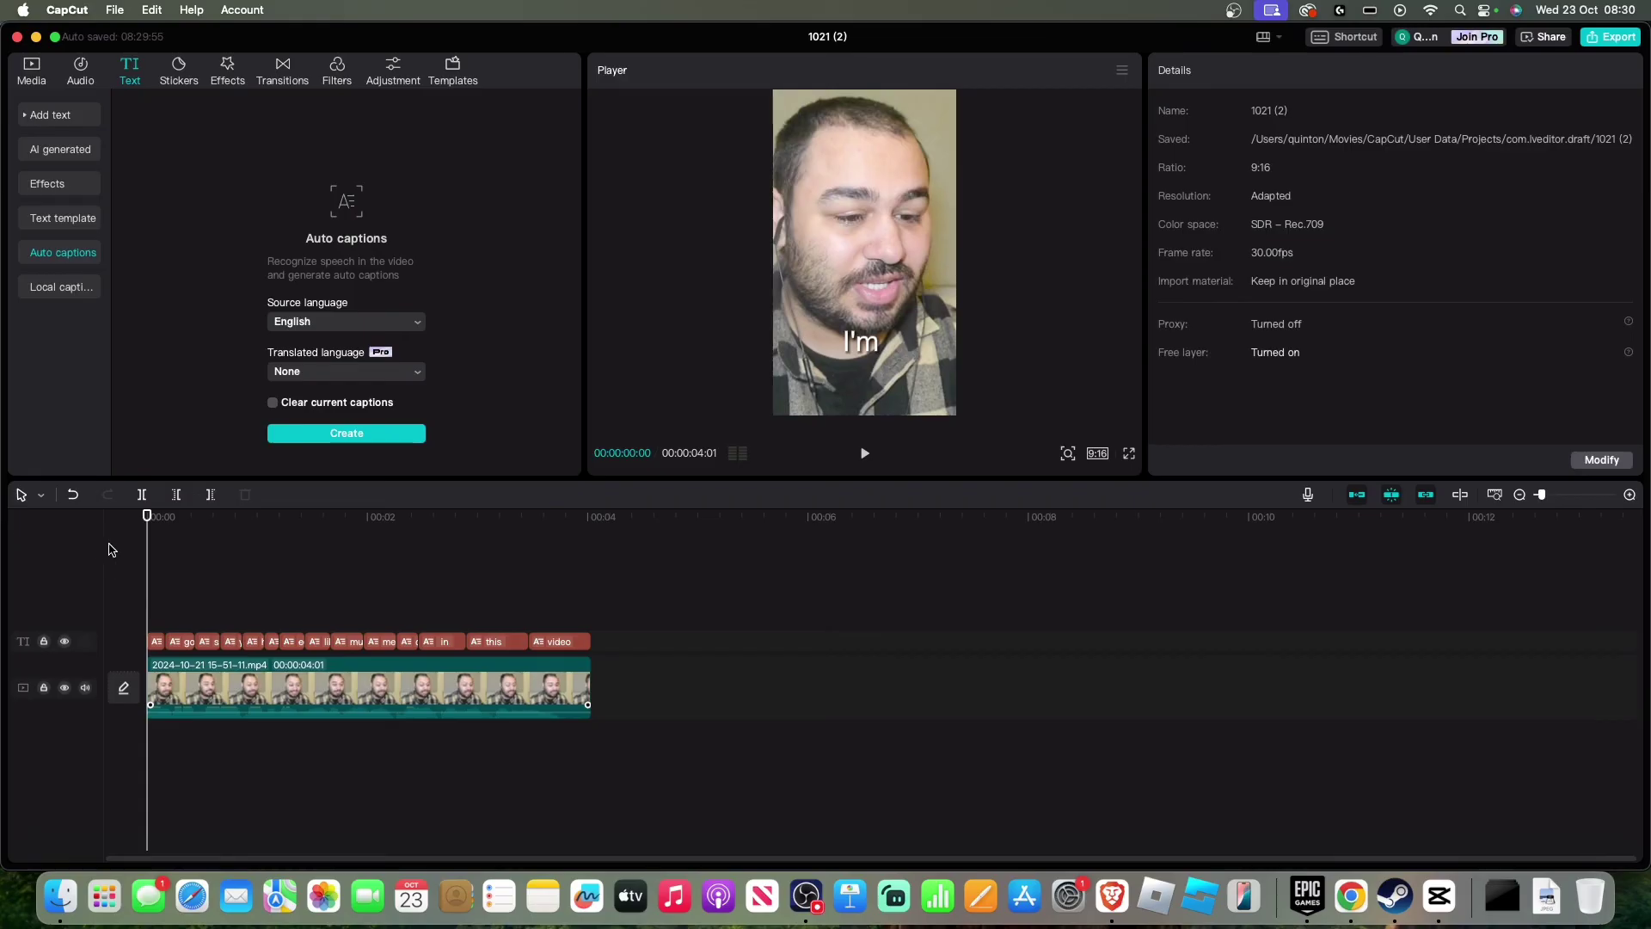
pyautogui.press('space')
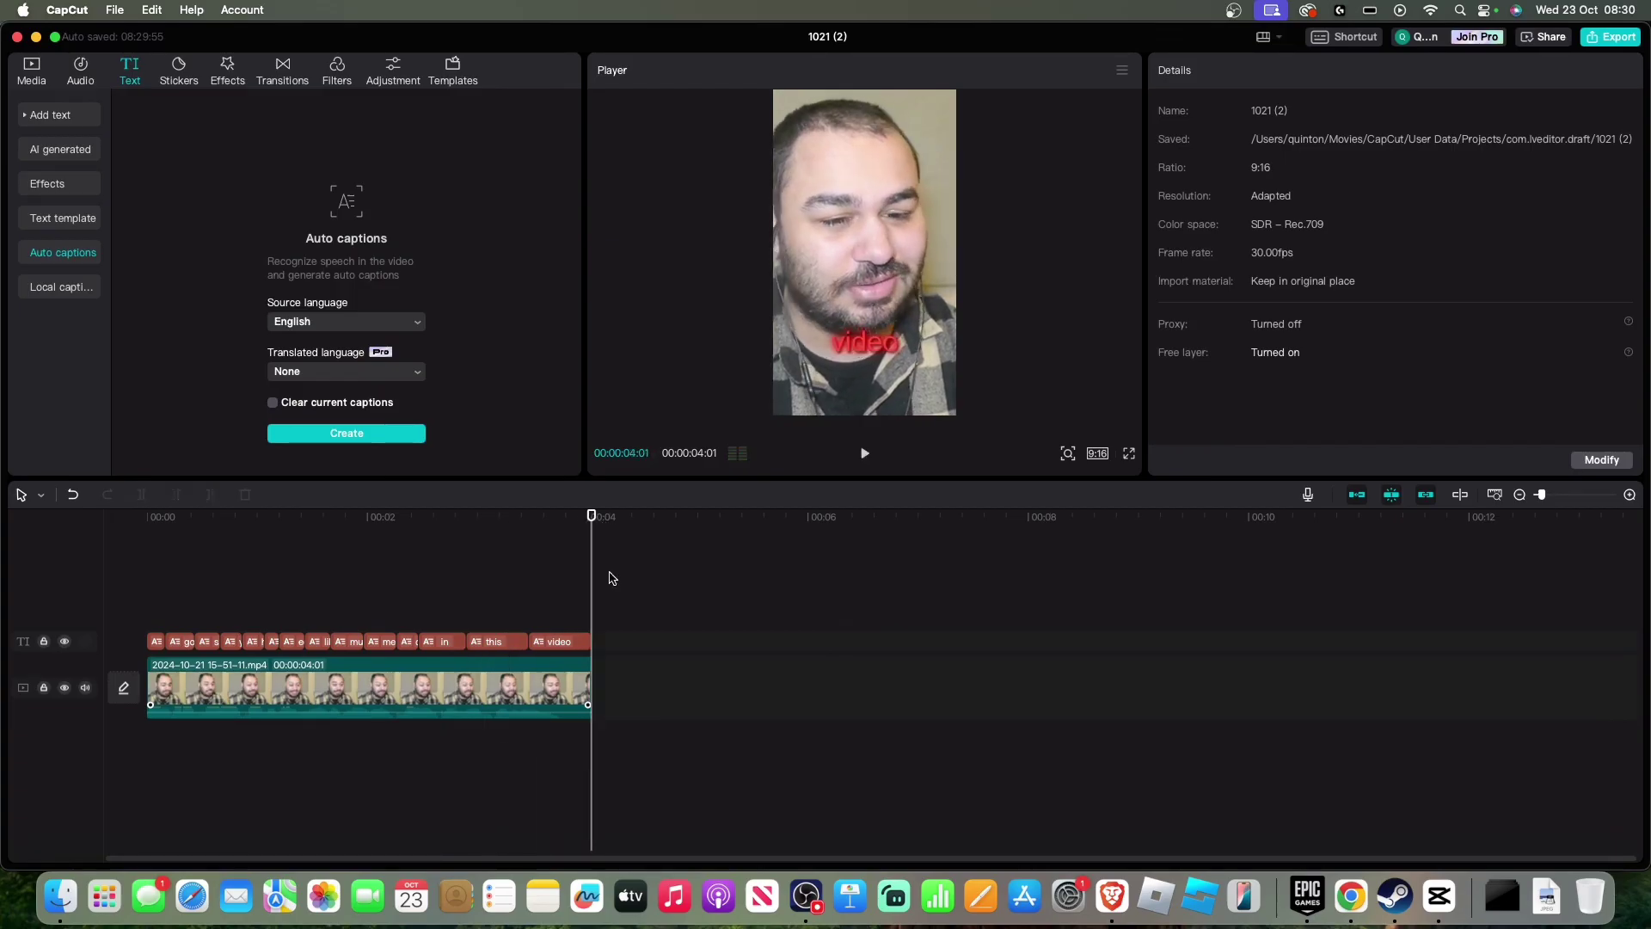
pyautogui.click(581, 642)
# Apply the Spring In animation to the captions, at 0.1s duration.
pyautogui.click(1282, 76)
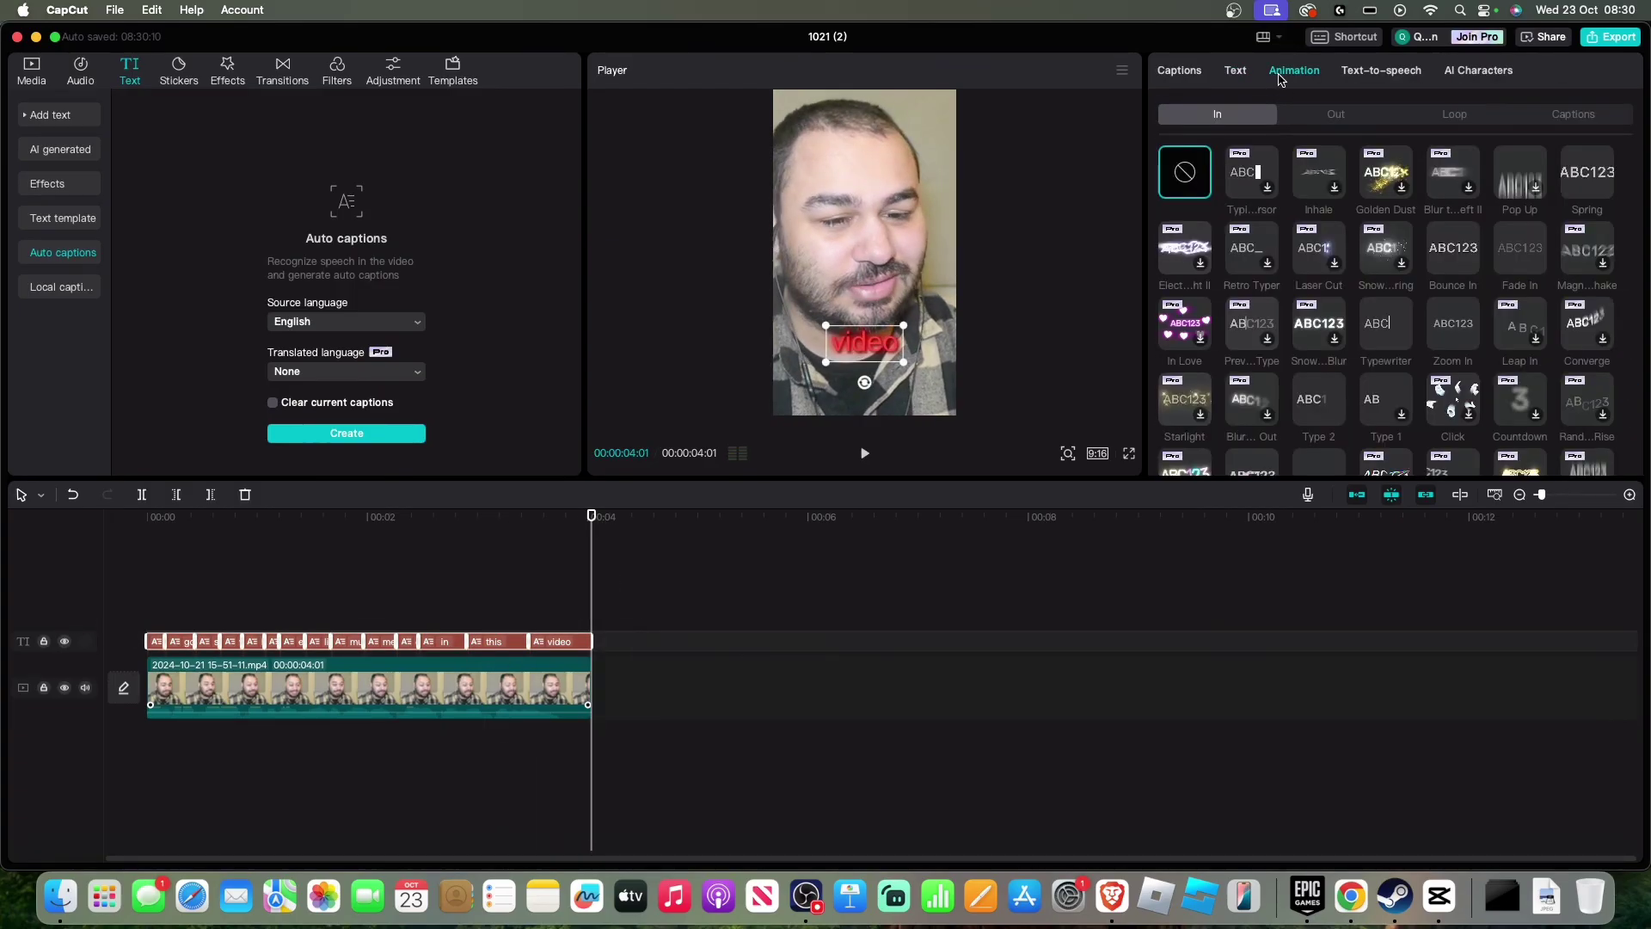
pyautogui.click(1587, 181)
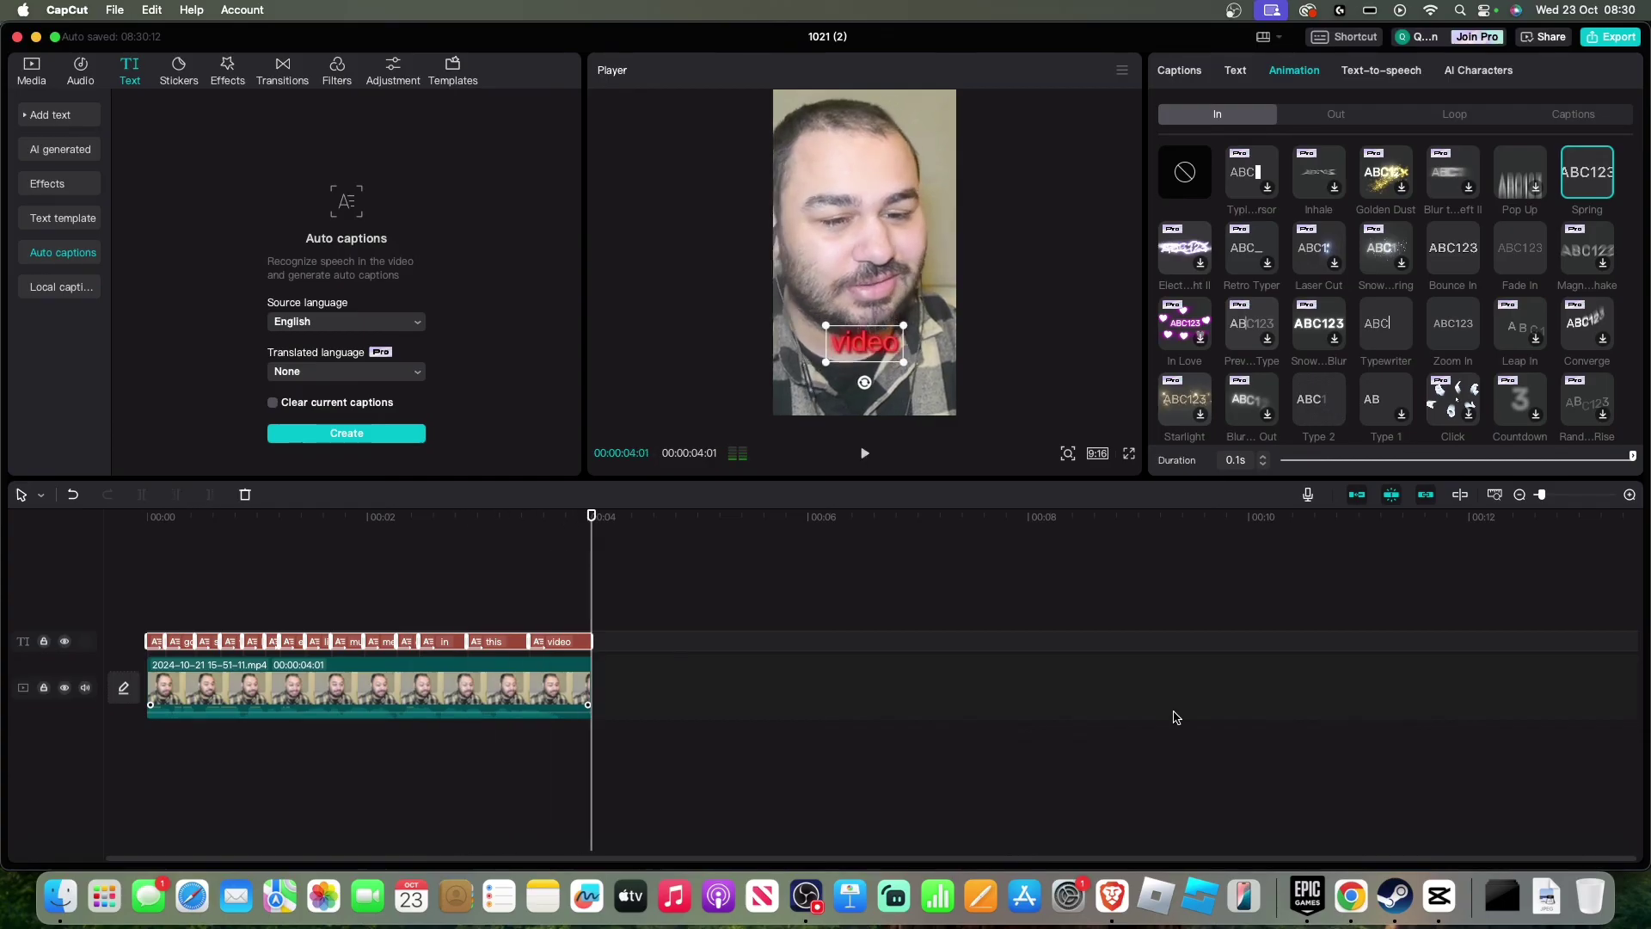
pyautogui.click(805, 896)
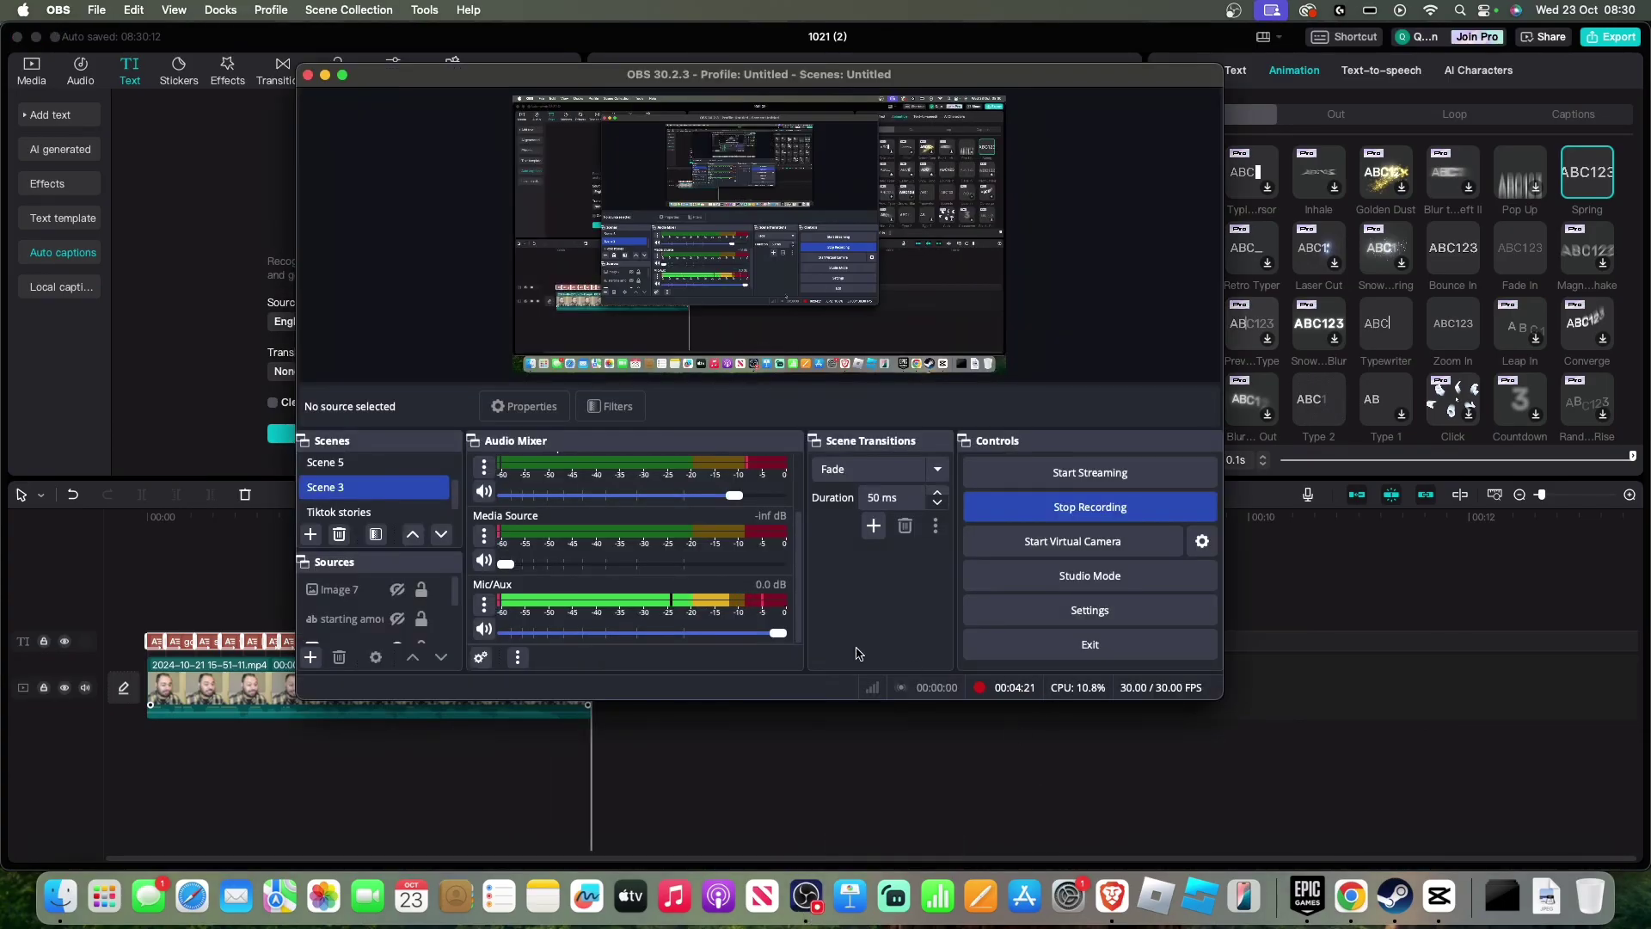